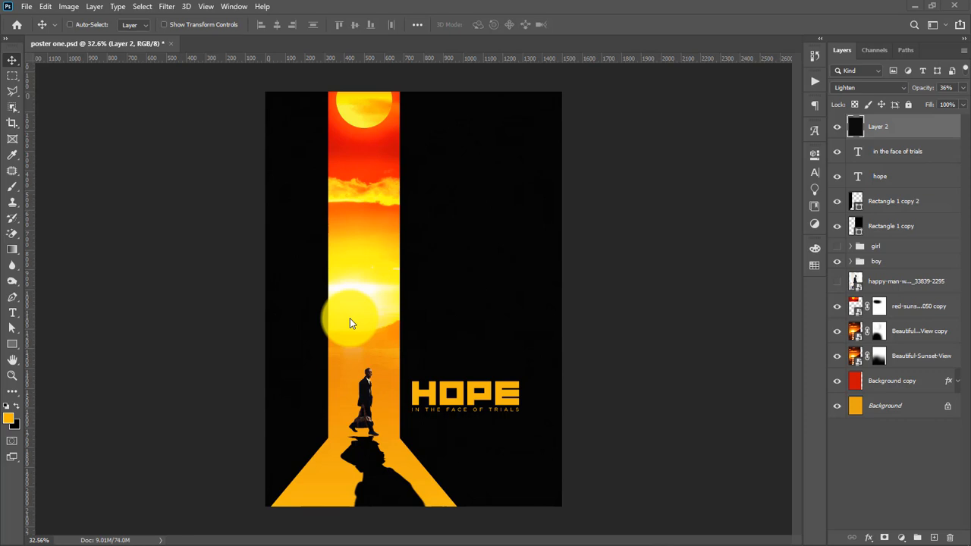
- Create a new 5 x 7 inch document at 300 ppi in RGB Color with a white background
left_click(25, 8)
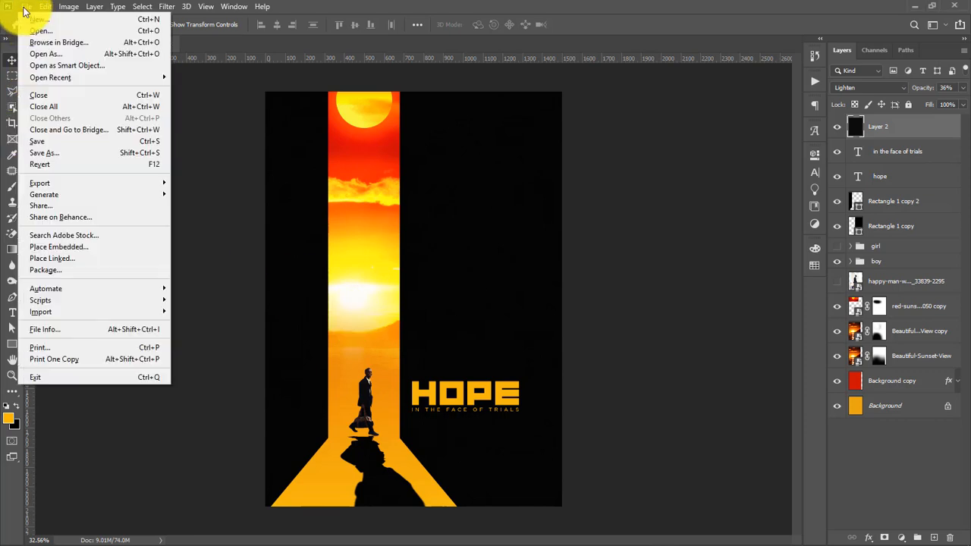
left_click(38, 20)
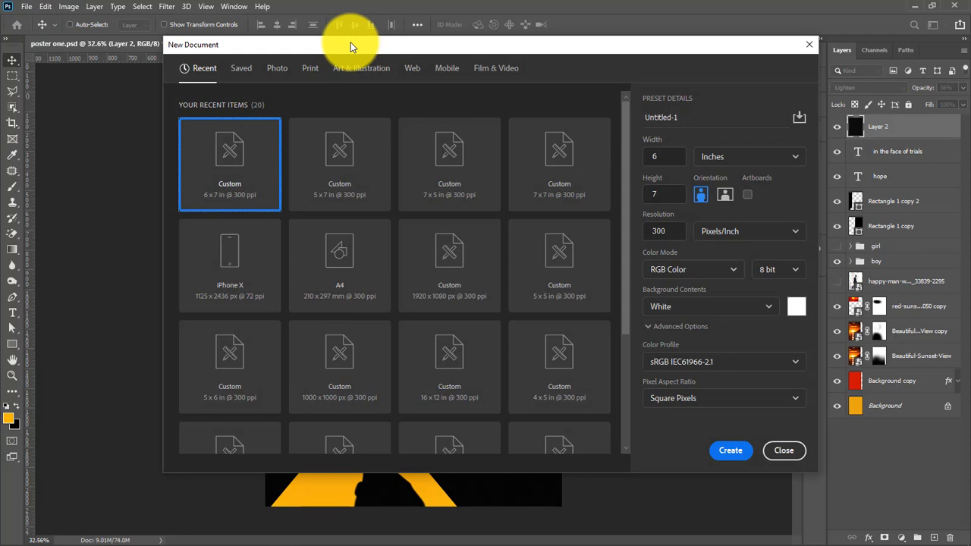
left_click(343, 167)
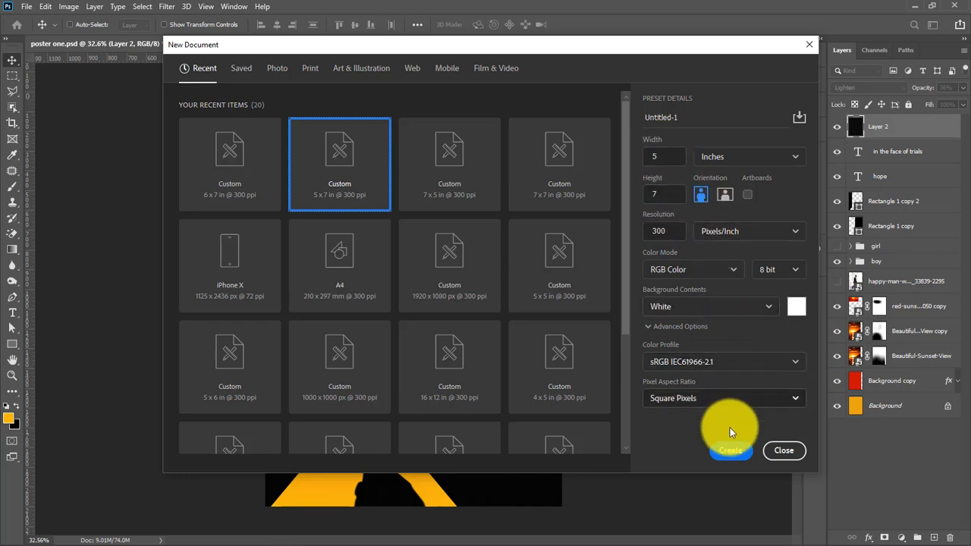
left_click(731, 451)
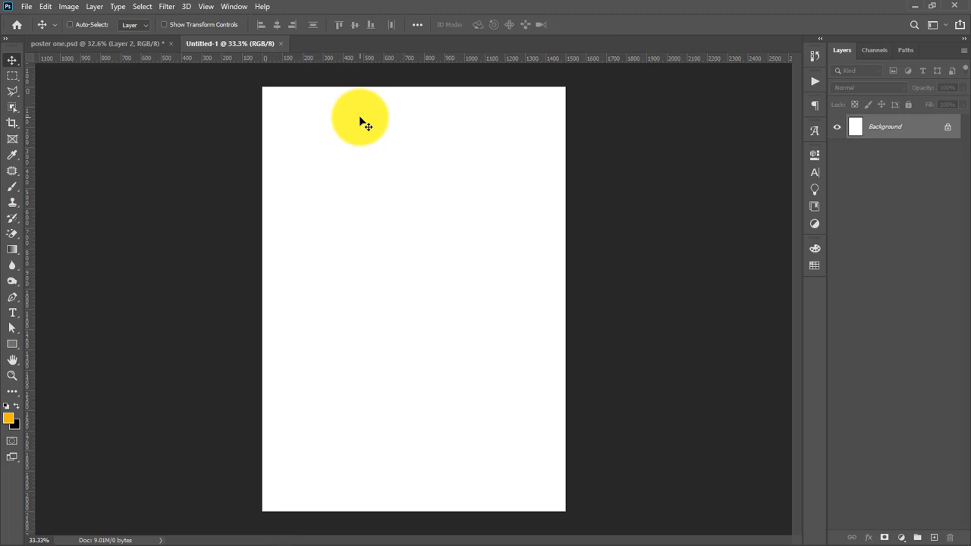
- Set the background color to ffb600 and fill the Background layer with it
left_click(18, 426)
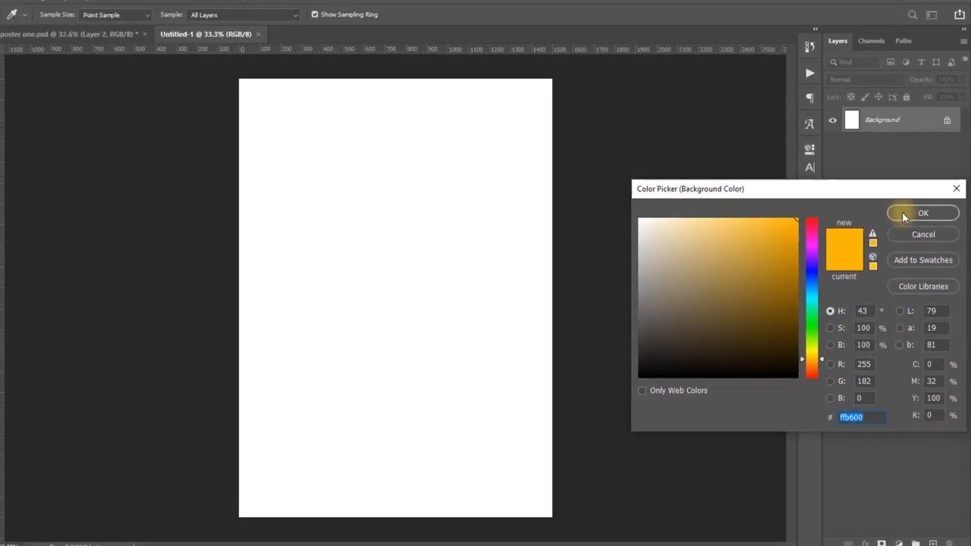
left_click(910, 179)
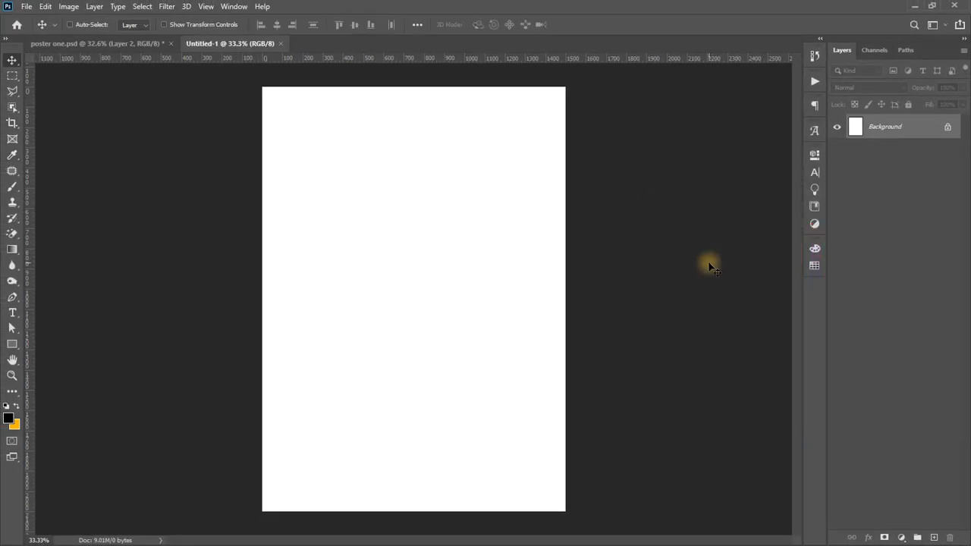
key("ctrl+BackSpace")
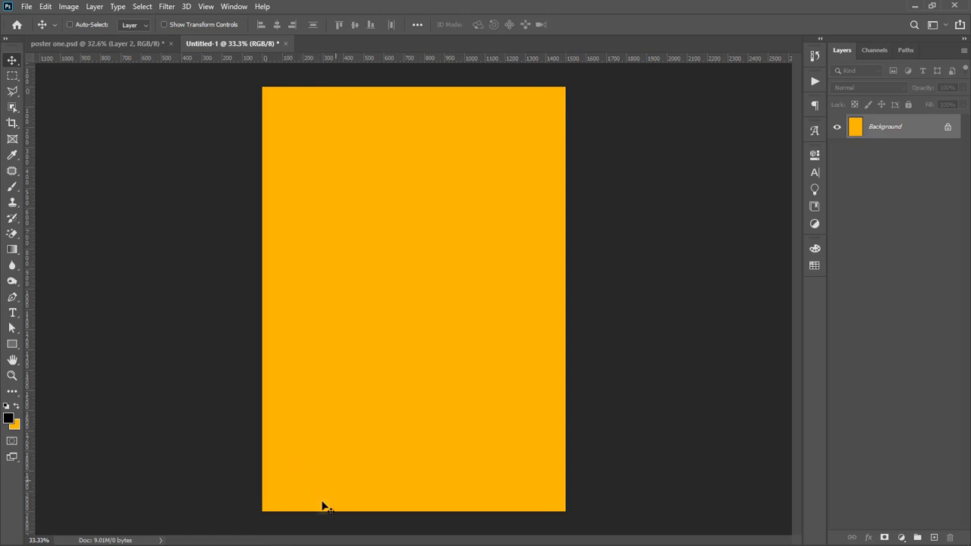
- Draw a black rectangle shape about 891 x 2250 px covering the left third of the canvas and overlapping its edges
key("p")
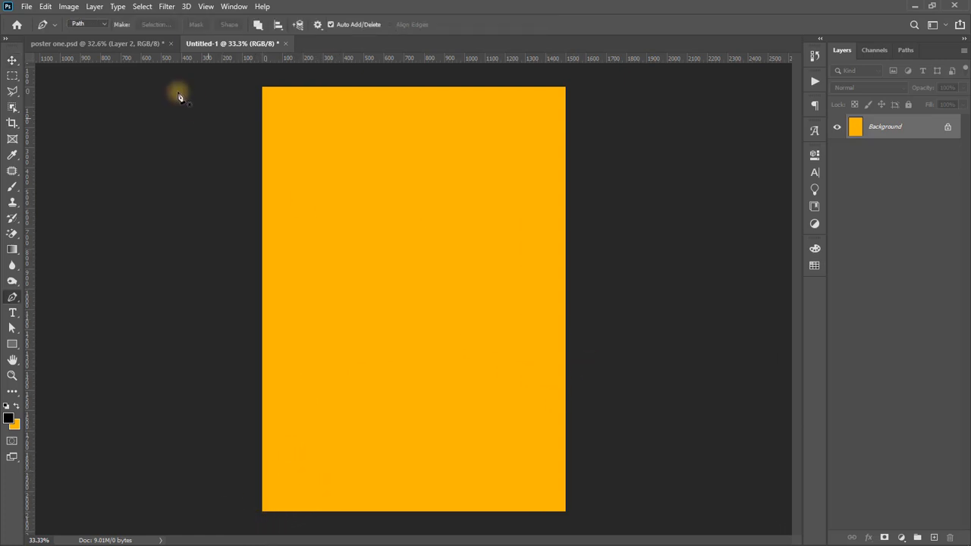
key("u")
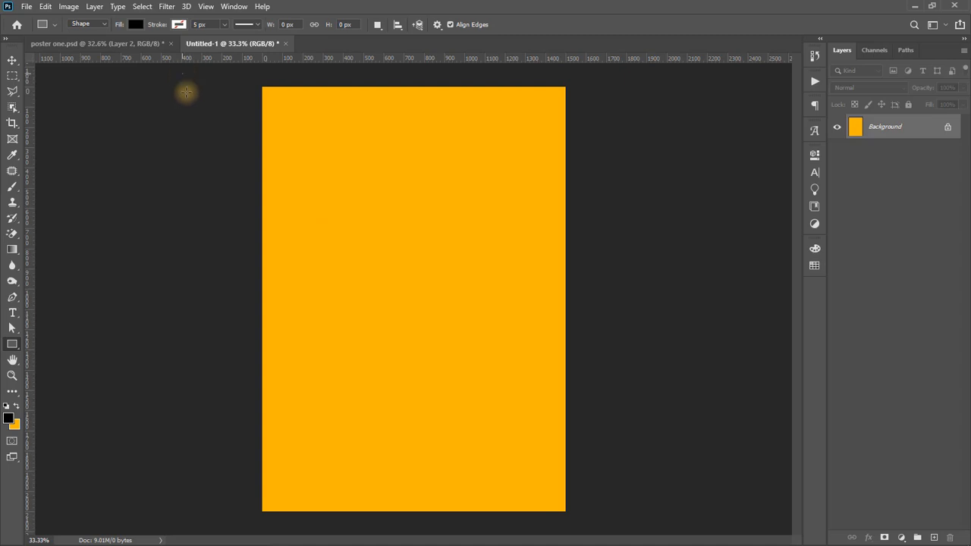
mouse_move(182, 73)
left_mouse_down()
mouse_move(222, 300)
mouse_move(293, 506)
mouse_move(306, 527)
mouse_move(362, 526)
left_mouse_up()
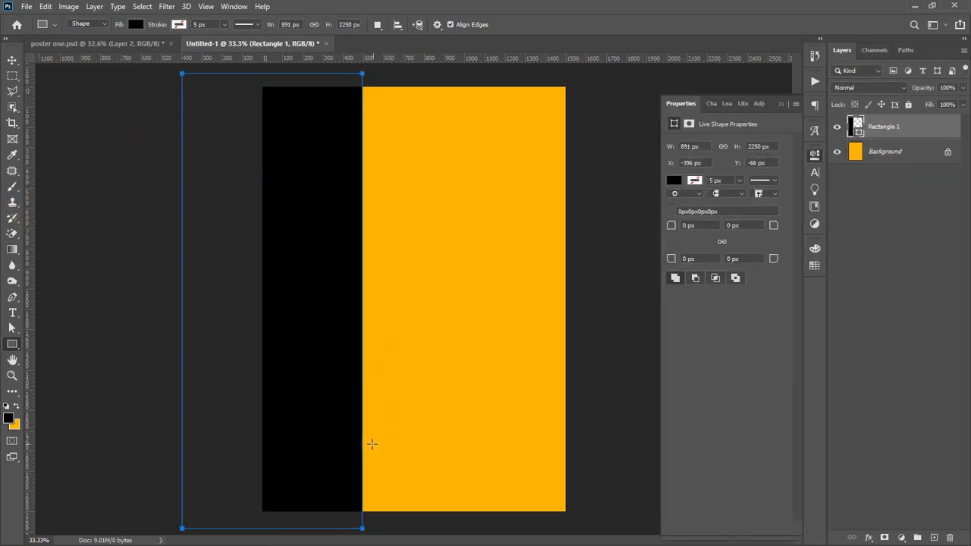
- Add an anchor point on the black rectangle's right edge, about three quarters of the way down
left_click(12, 328)
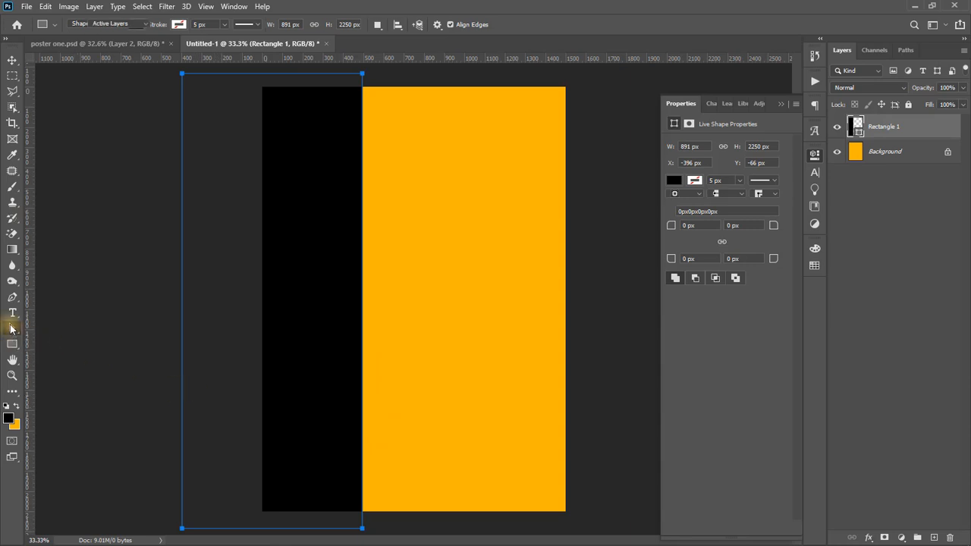
left_click(363, 400)
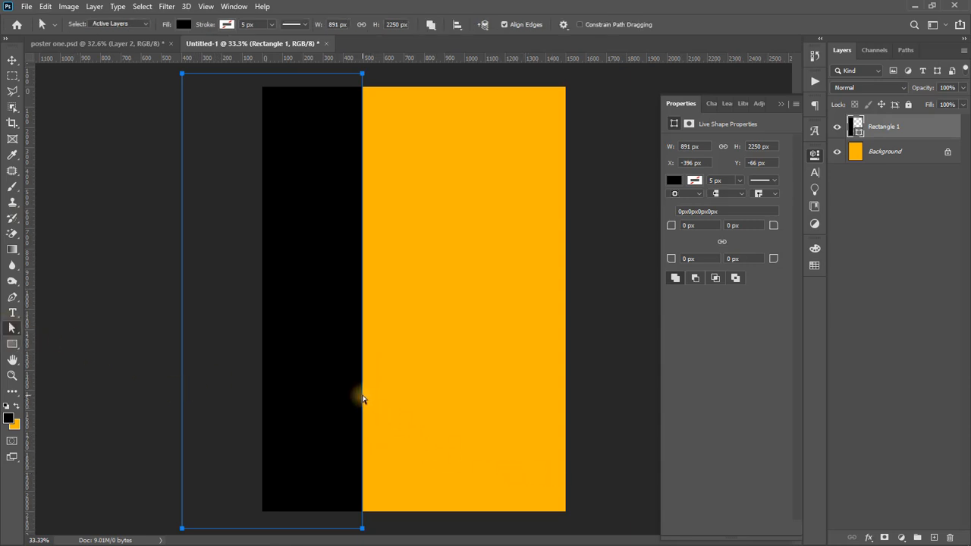
right_click(362, 399)
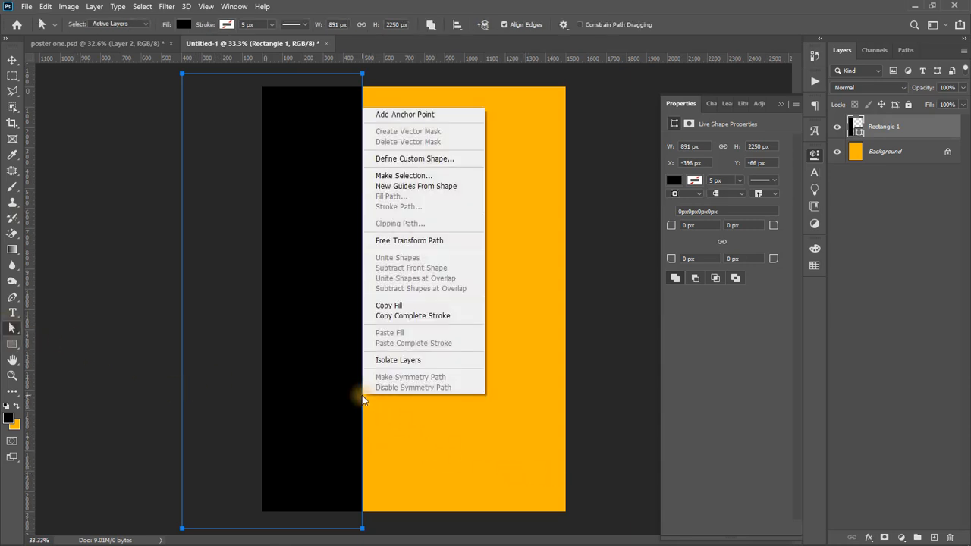
left_click(384, 117)
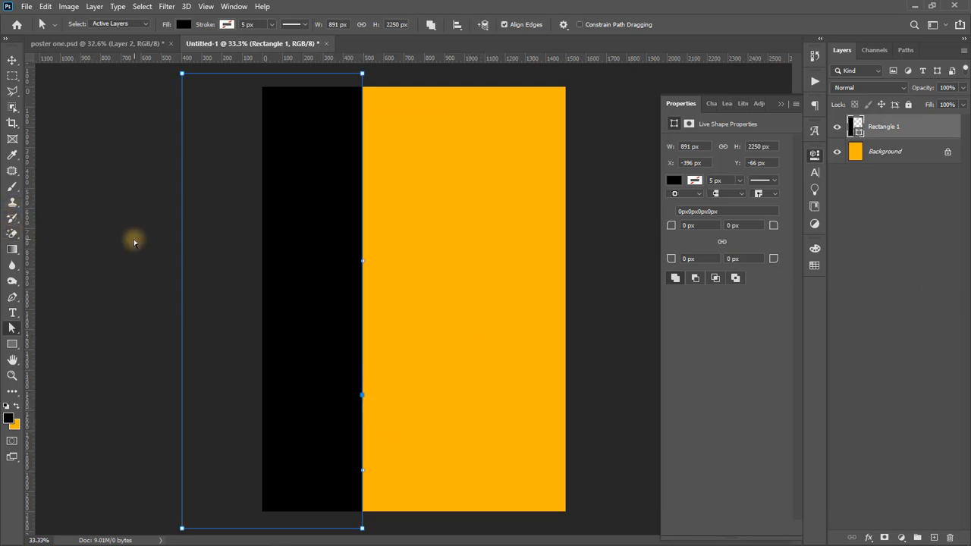
key("p")
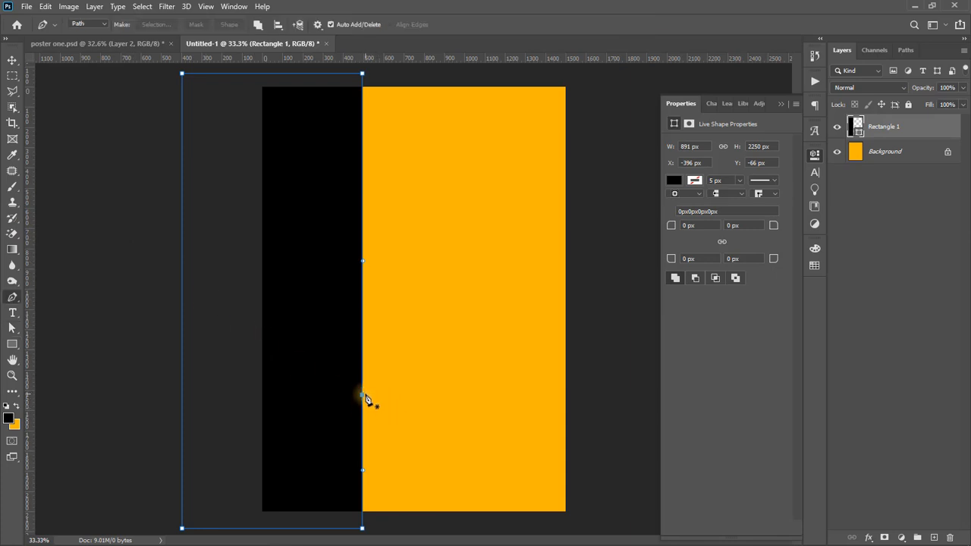
left_click(362, 385)
left_click(362, 394)
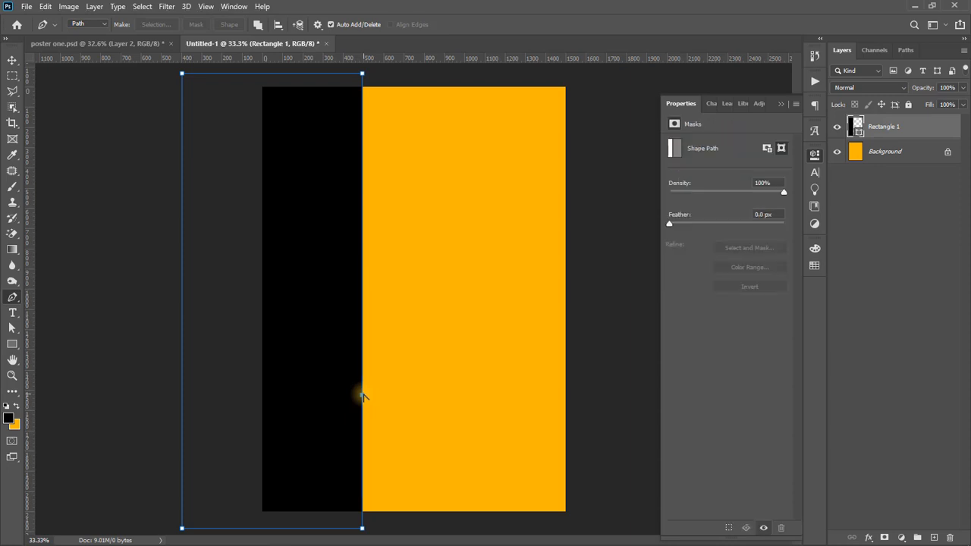
- Move the rectangle's lower-right corner to the canvas's left edge with Direct Selection, and lower the added anchor point slightly
key("a")
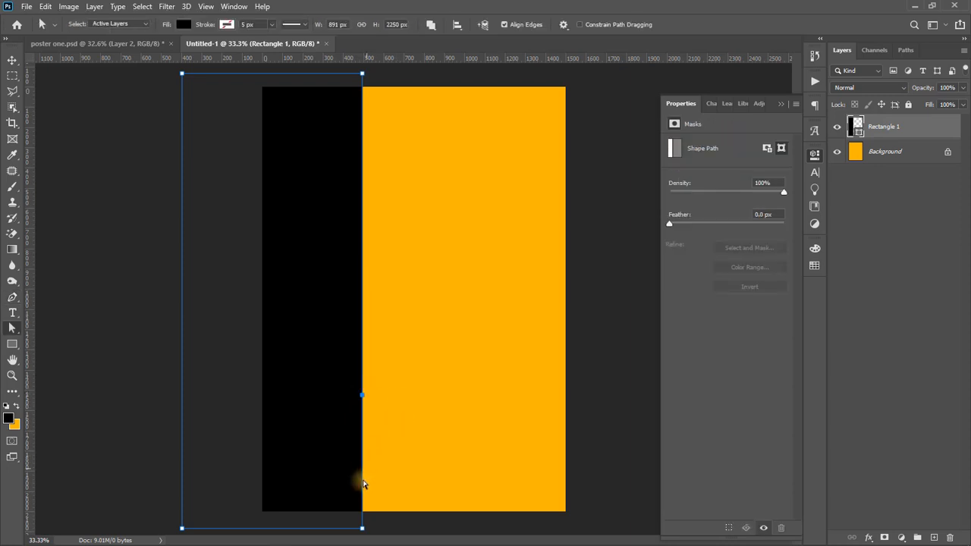
left_click(10, 330)
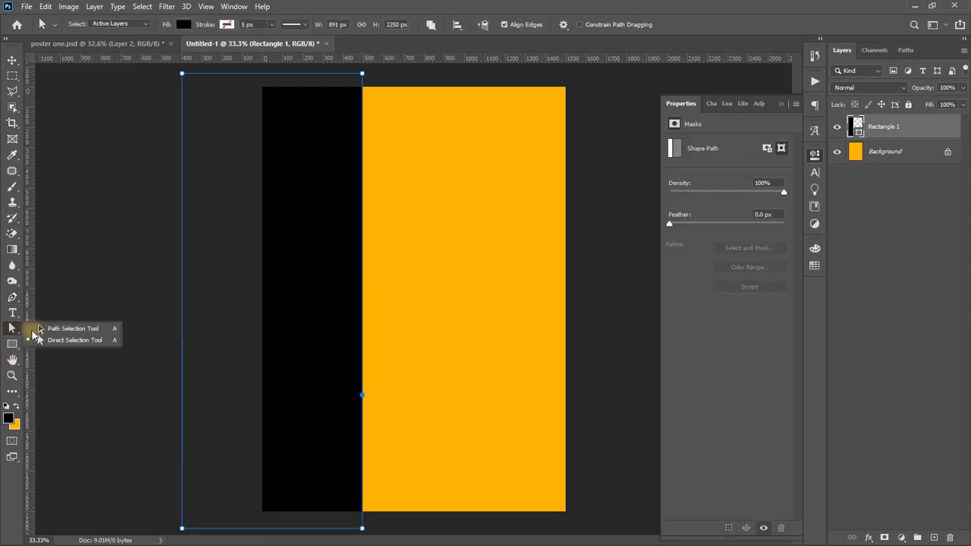
left_click(44, 340)
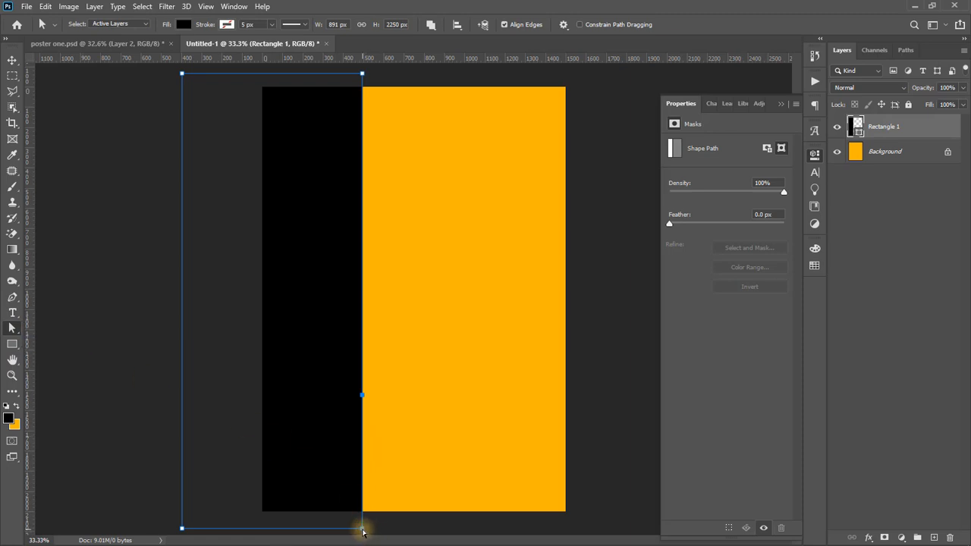
left_click_drag(361, 530, 265, 526)
left_click(302, 520)
left_click(356, 403)
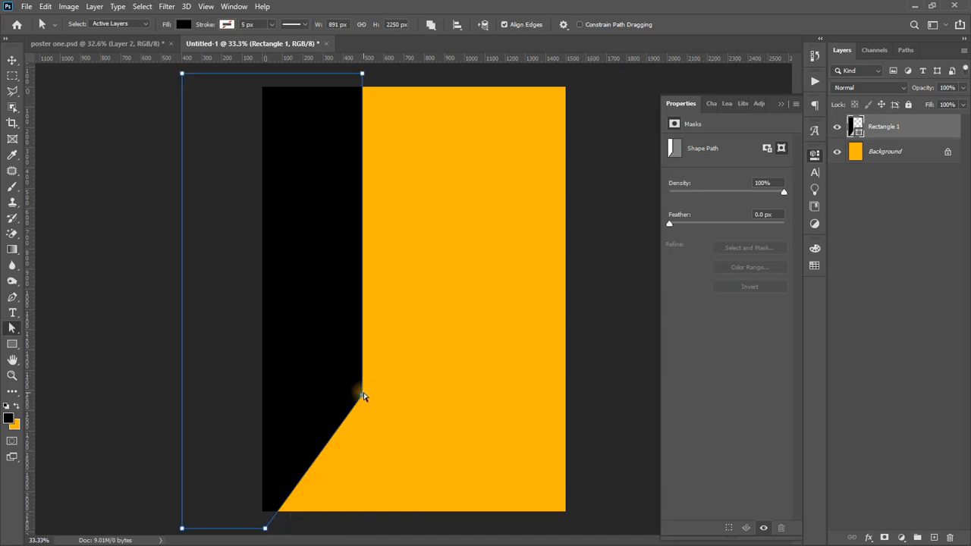
left_click_drag(363, 396, 362, 415)
key("Return")
key("v")
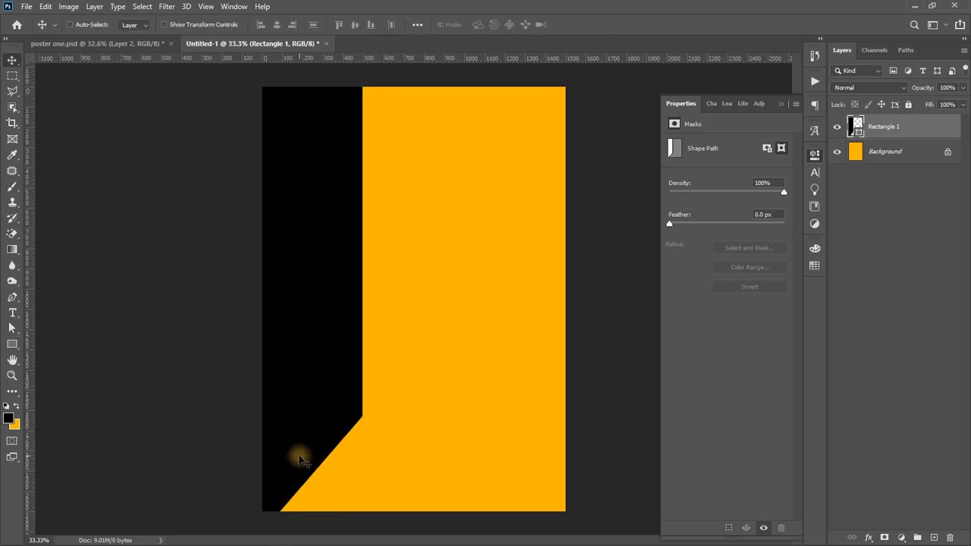
- Make the slanted edge steeper by moving its lower corner right and its bend slightly down, and shift the shape left
key("a")
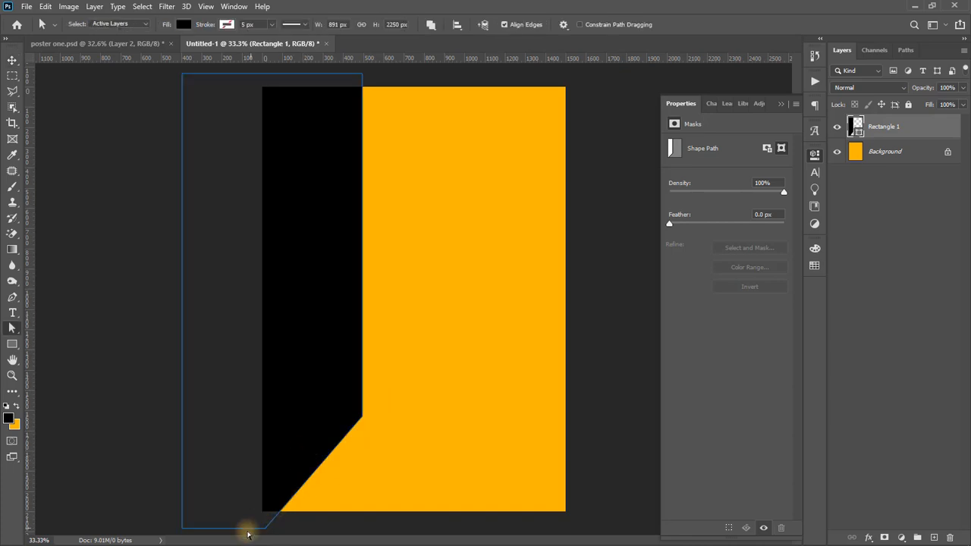
left_click_drag(266, 534, 289, 534)
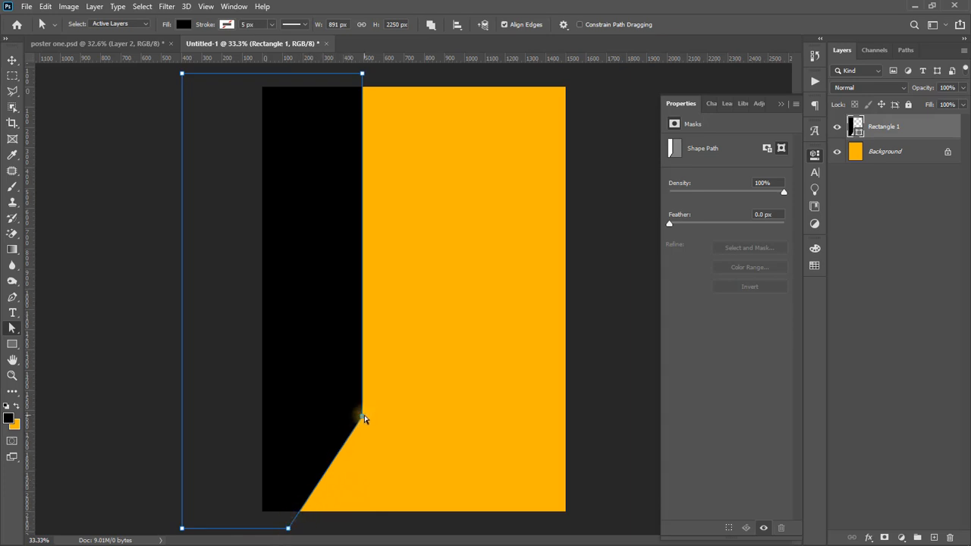
mouse_move(363, 418)
left_mouse_down()
mouse_move(364, 441)
mouse_move(364, 428)
left_mouse_up()
left_click(372, 469)
key("v")
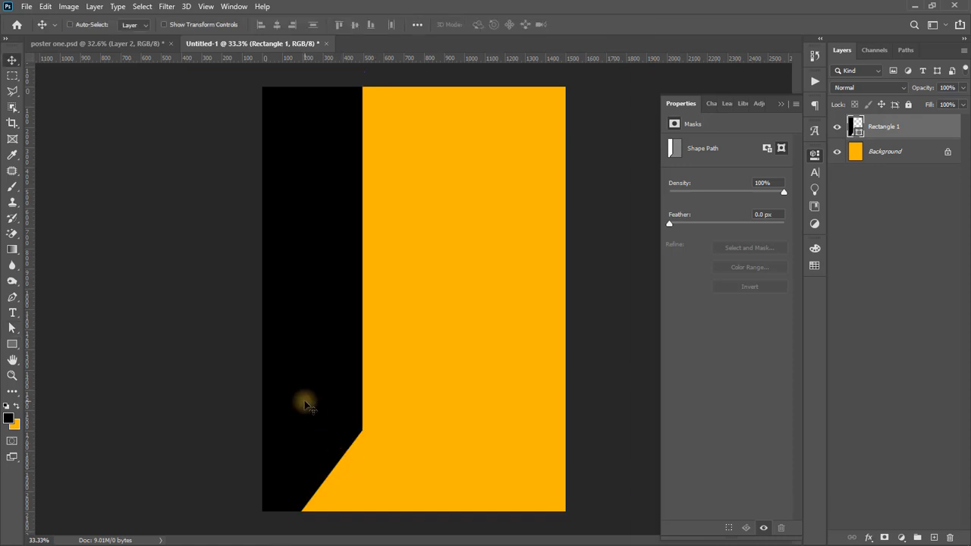
left_click_drag(302, 400, 279, 399)
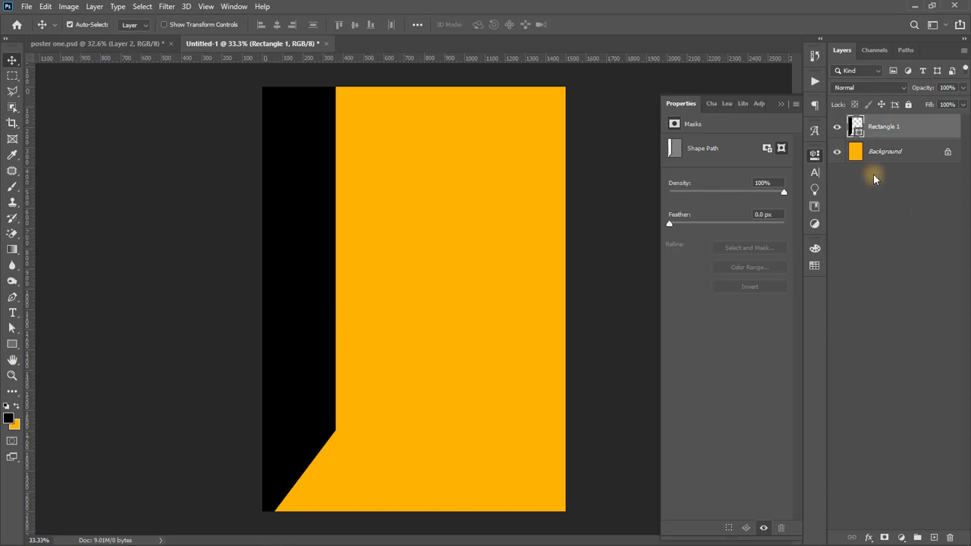
key("ctrl+j")
left_click_drag(339, 267, 472, 271)
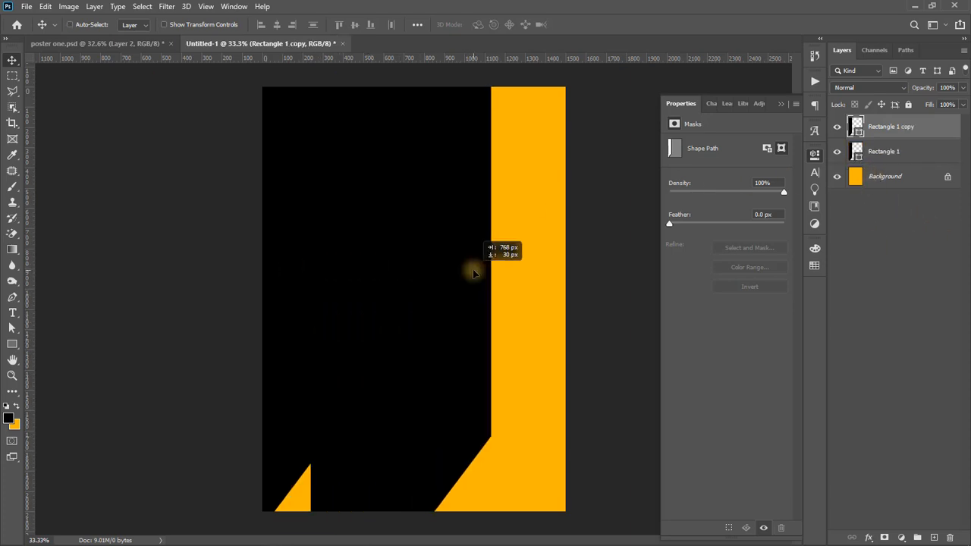
key("Delete")
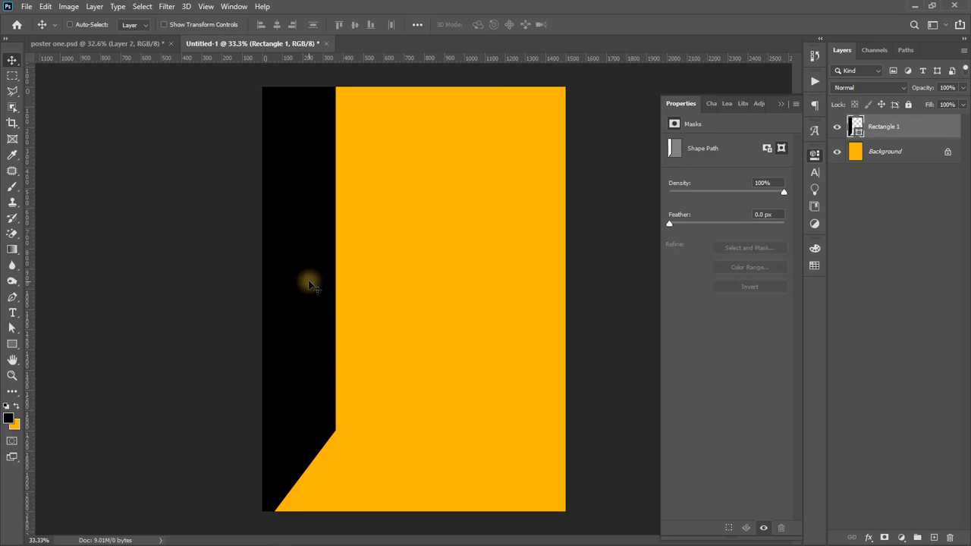
left_click_drag(303, 274, 504, 296)
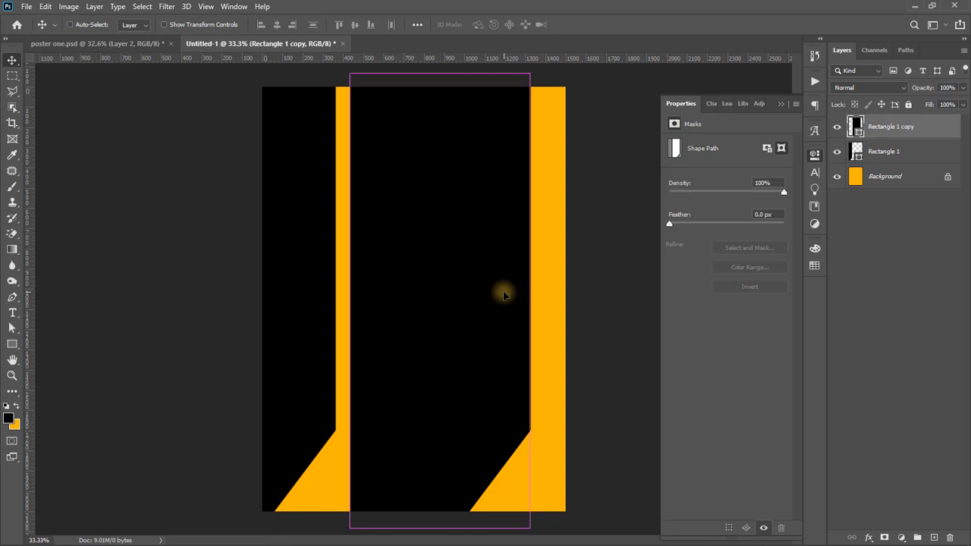
key("ctrl+z")
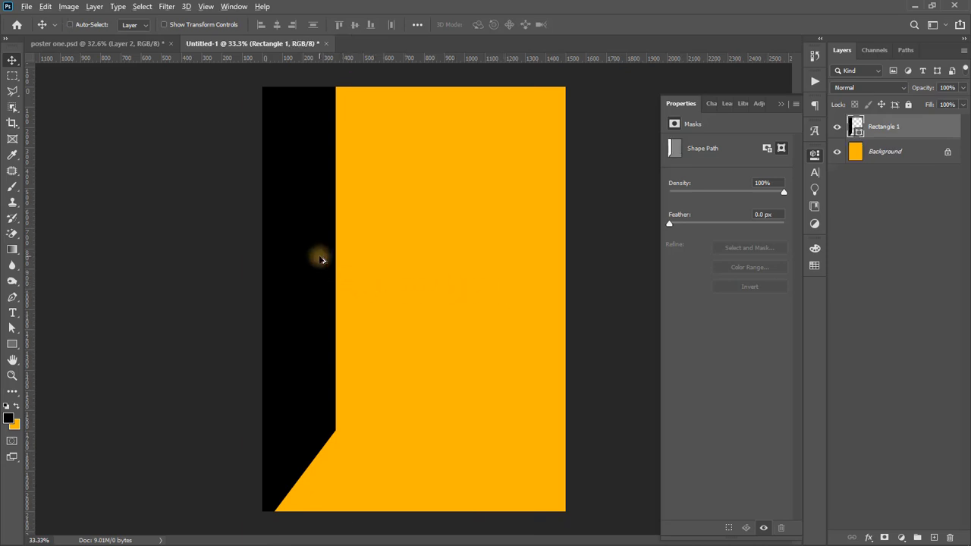
- Duplicate the black shape, flip the copy horizontally, and place it over the canvas's right side, leaving a yellow strip between the shapes
left_click_drag(321, 259, 529, 278)
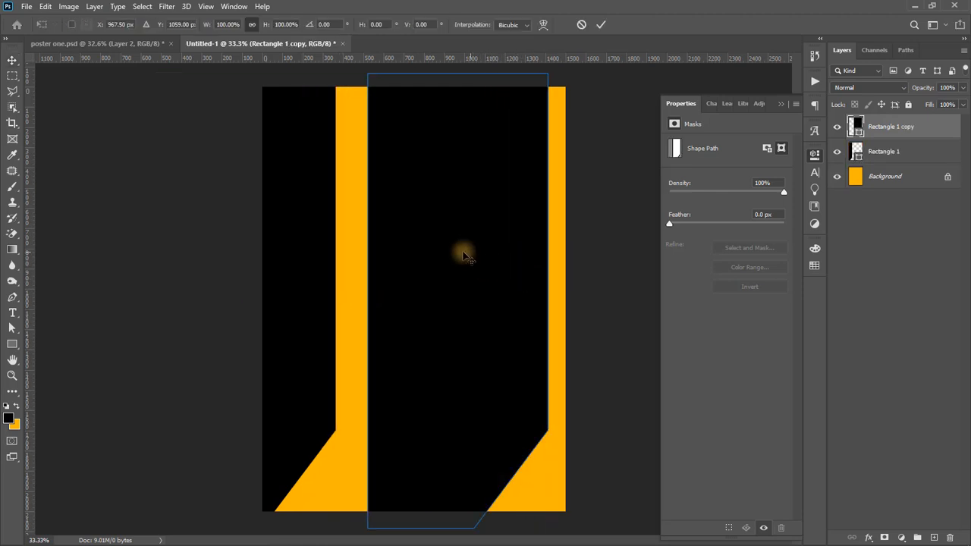
key("ctrl+t")
right_click(465, 254)
left_click(430, 237)
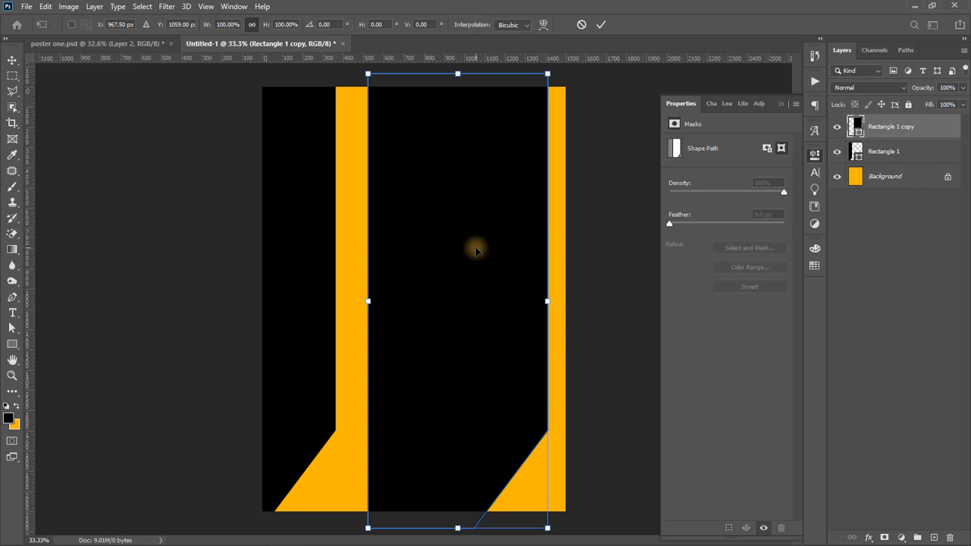
right_click(462, 241)
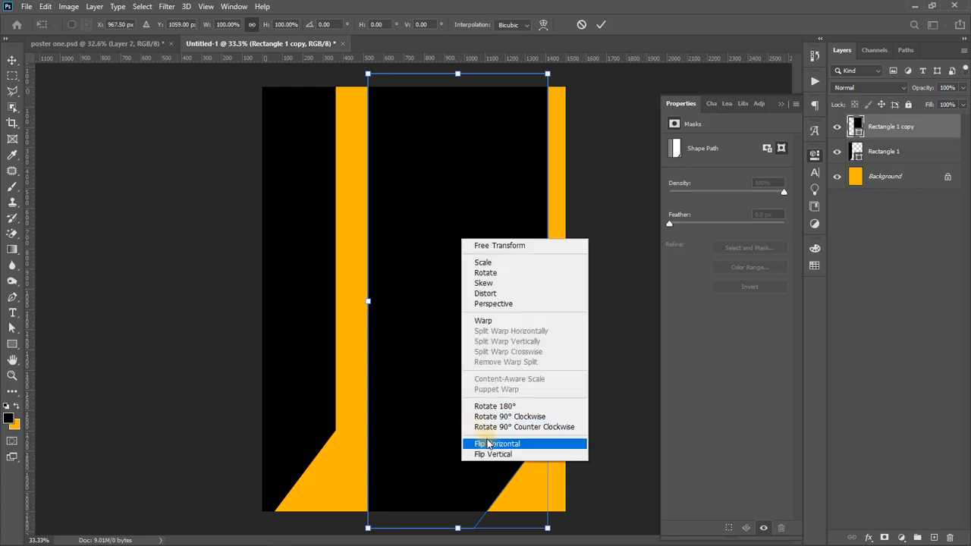
left_click(488, 444)
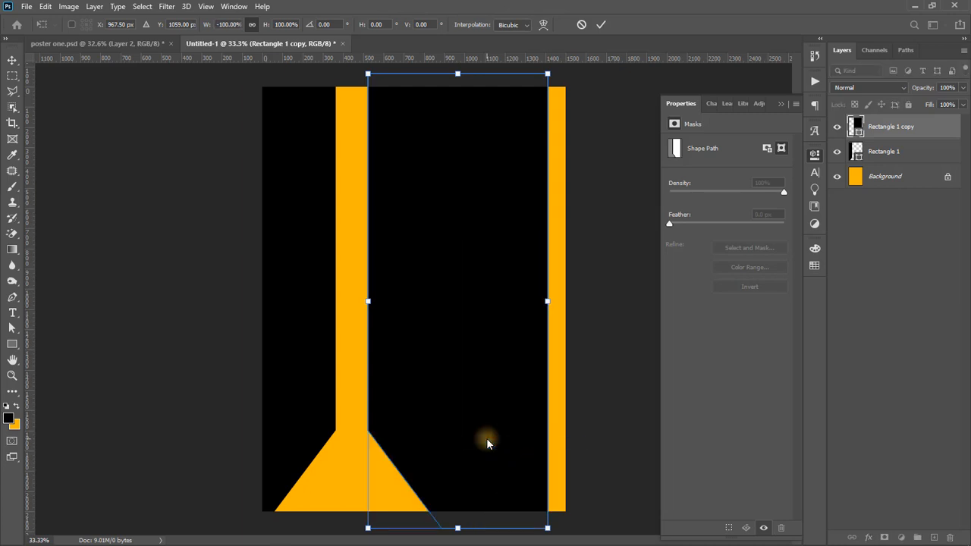
left_click_drag(435, 347, 486, 350)
key("Return")
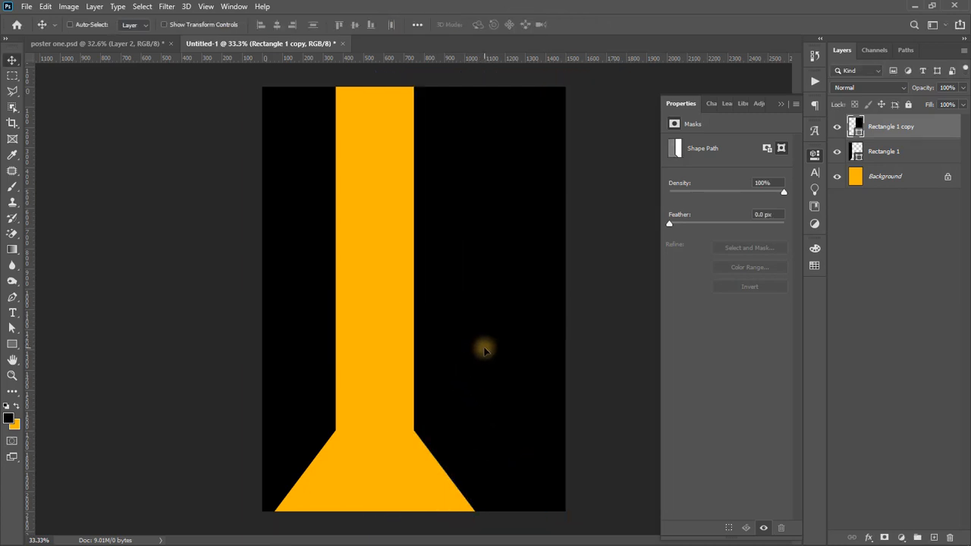
- Nudge the flipped black copy slightly left to narrow the yellow strip
key("Left")
key("Left")
key("Left")
key("Left")
key("Left")
key("Left")
key("Left")
key("Left")
key("Left")
key("Left")
key("Left")
key("Left")
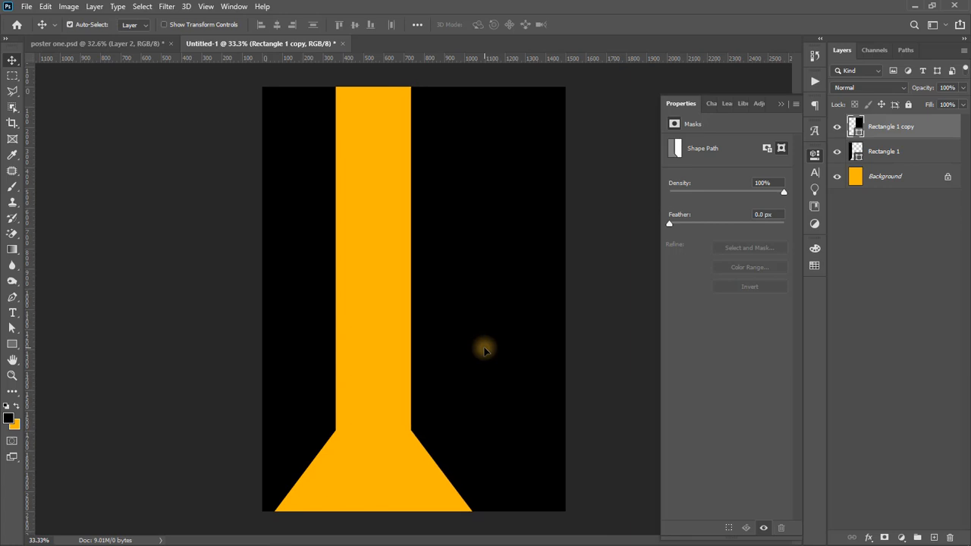
- Fine-tune the flipped black copy's horizontal position with a slight nudge along the yellow strip's edge
key("ctrl+t")
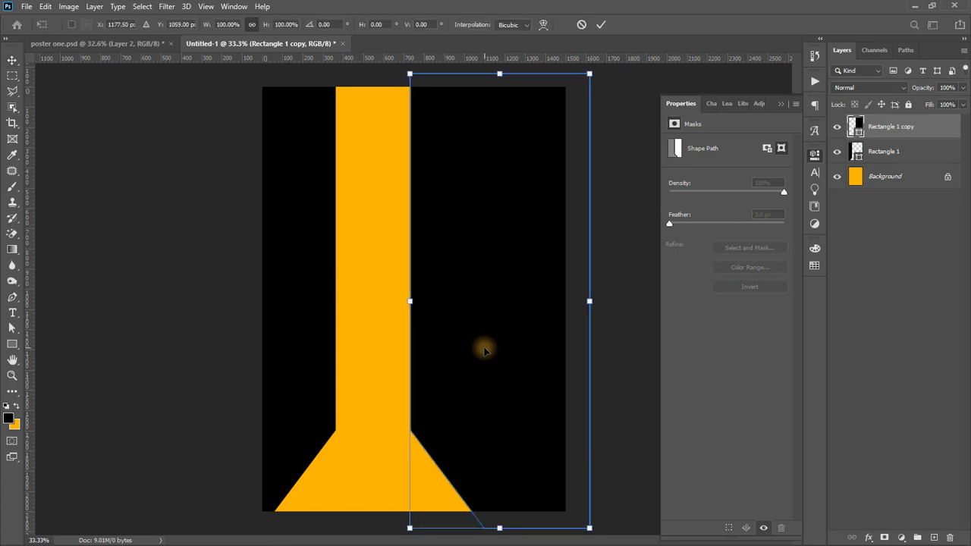
key("Return")
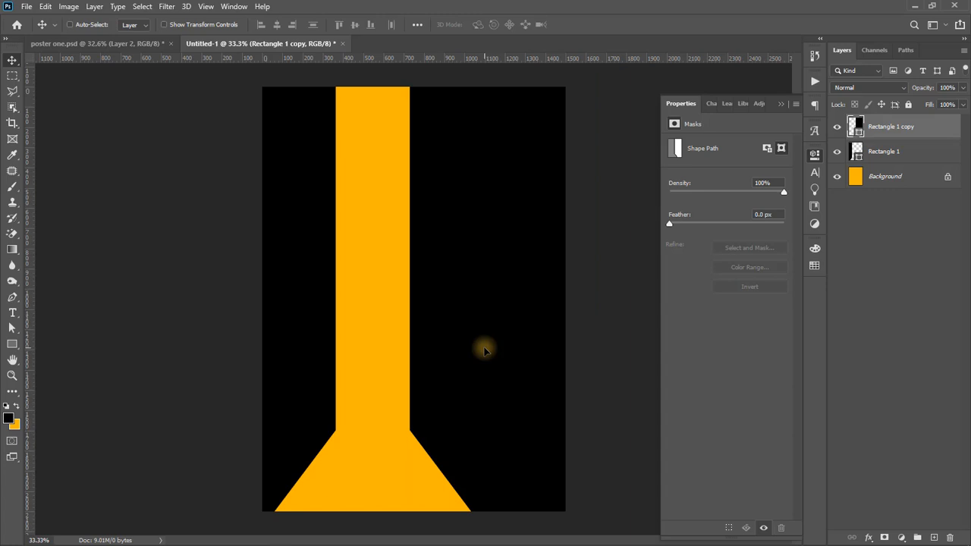
key("Right")
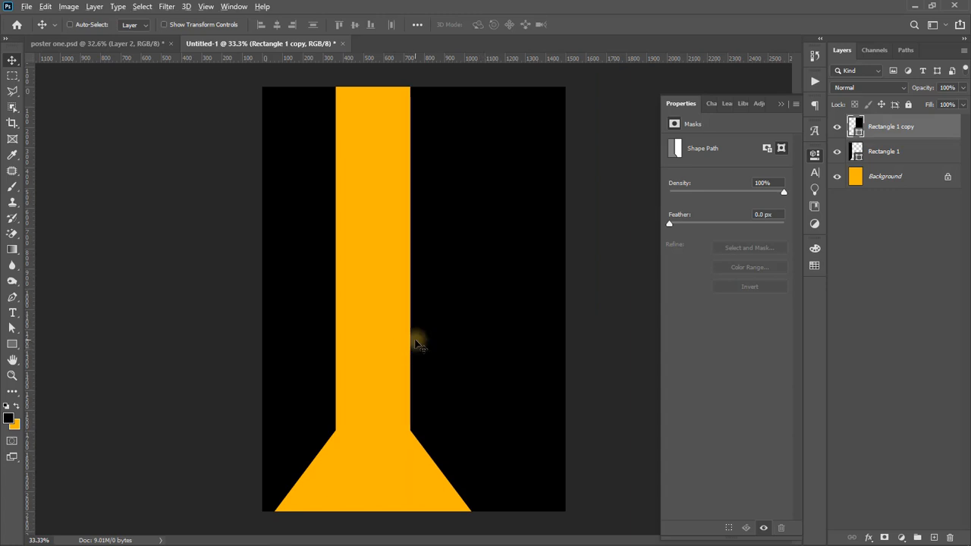
- Switch to File Explorer and place red-sunset-evening-sun-sea-1400x1050.jpg from the hope poster folder into the poster document
key("alt+Tab")
key("Tab")
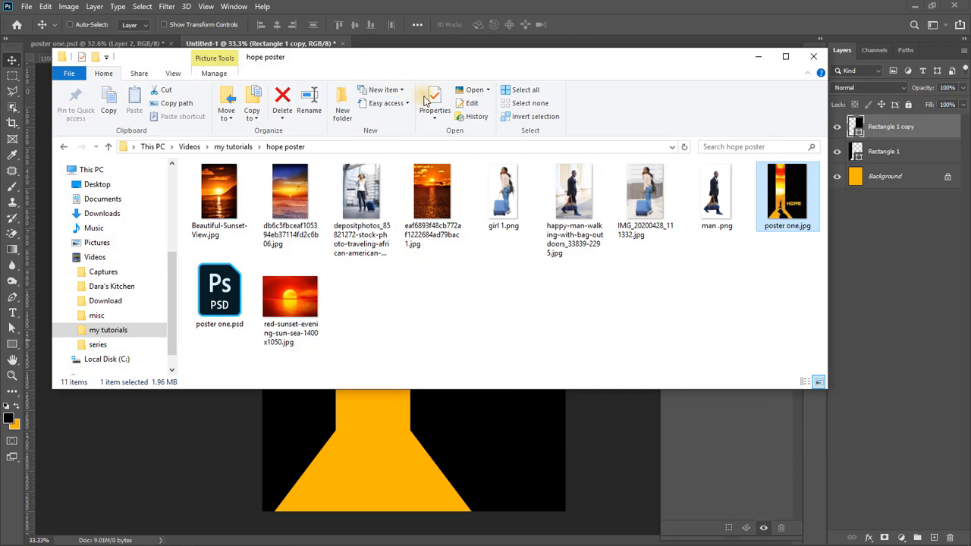
left_click_drag(372, 68, 406, 102)
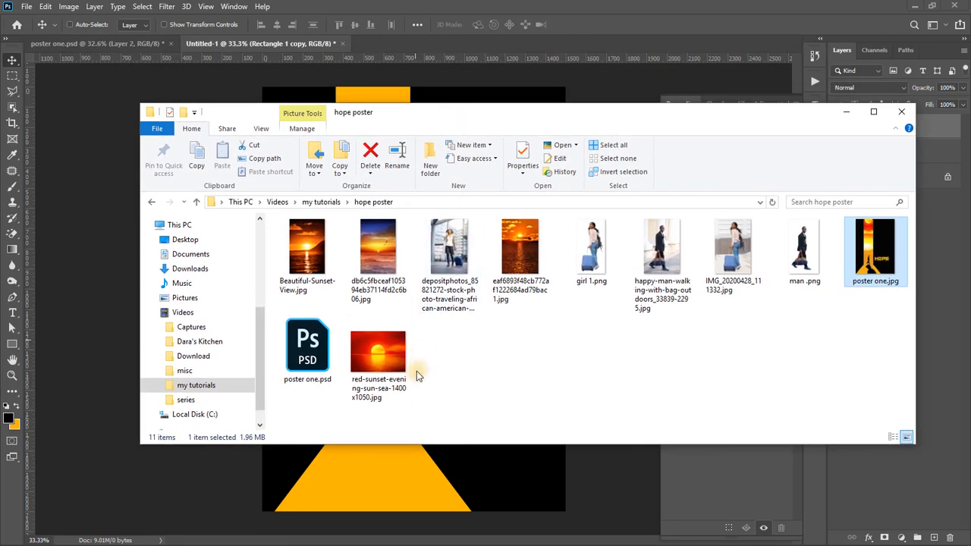
left_click(384, 350)
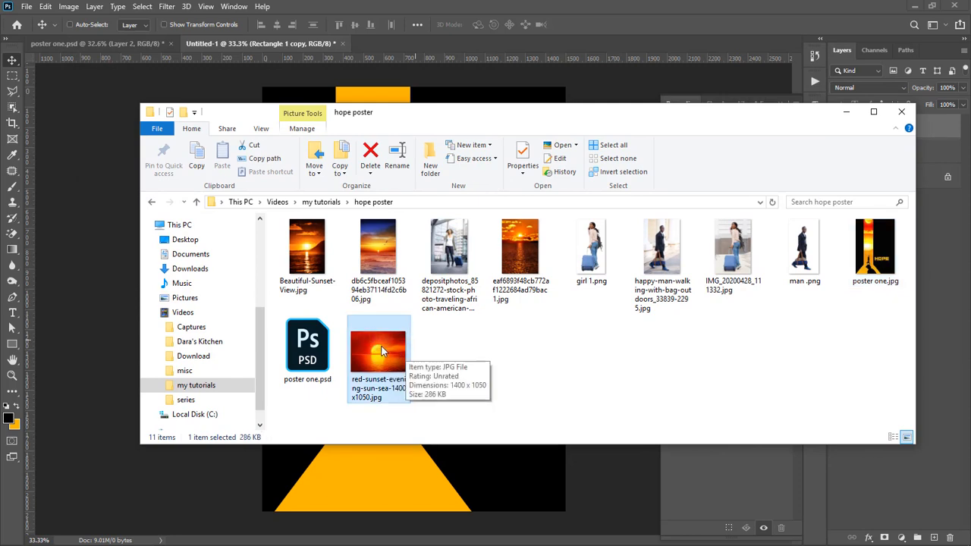
left_click_drag(381, 350, 376, 464)
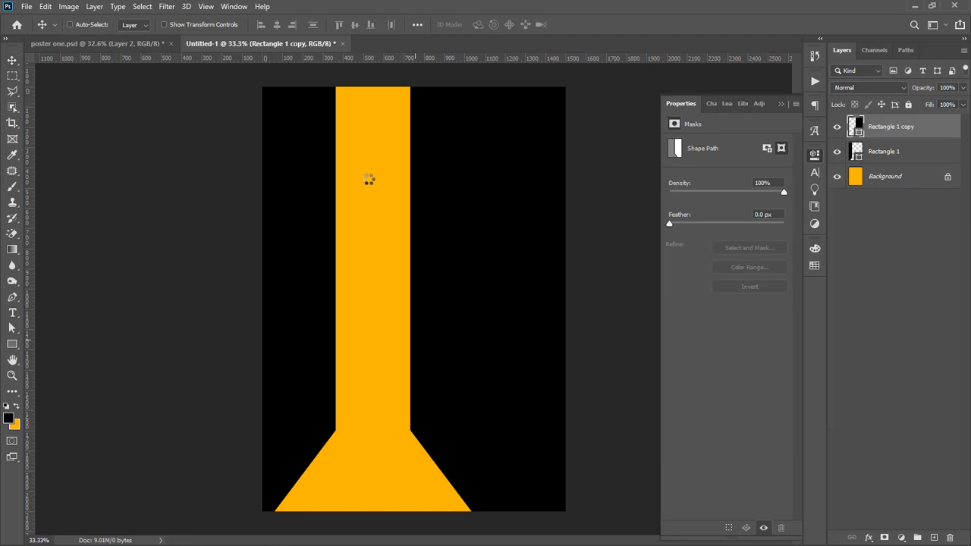
key("Return")
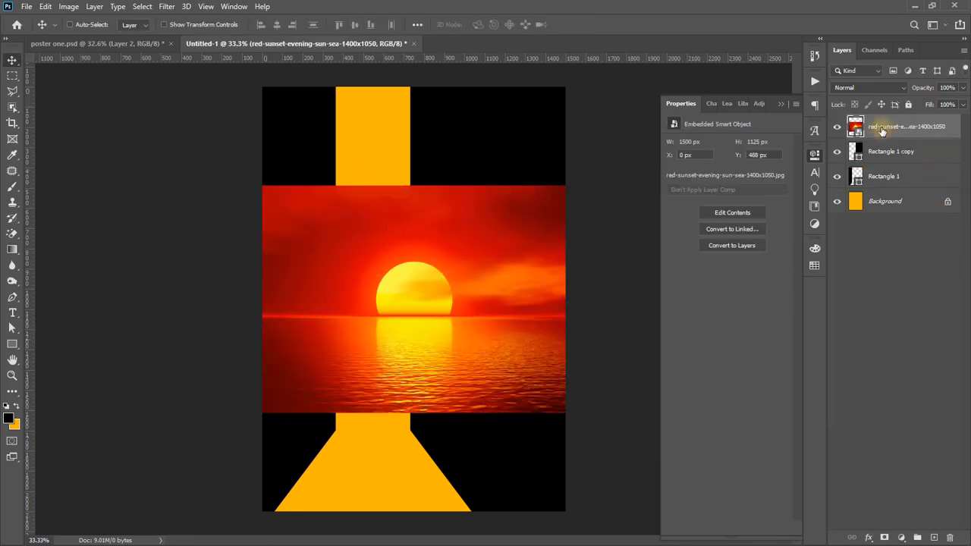
- Move the sunset layer beneath both black shapes and position the sun inside the upper end of the strip
left_click_drag(882, 132, 879, 188)
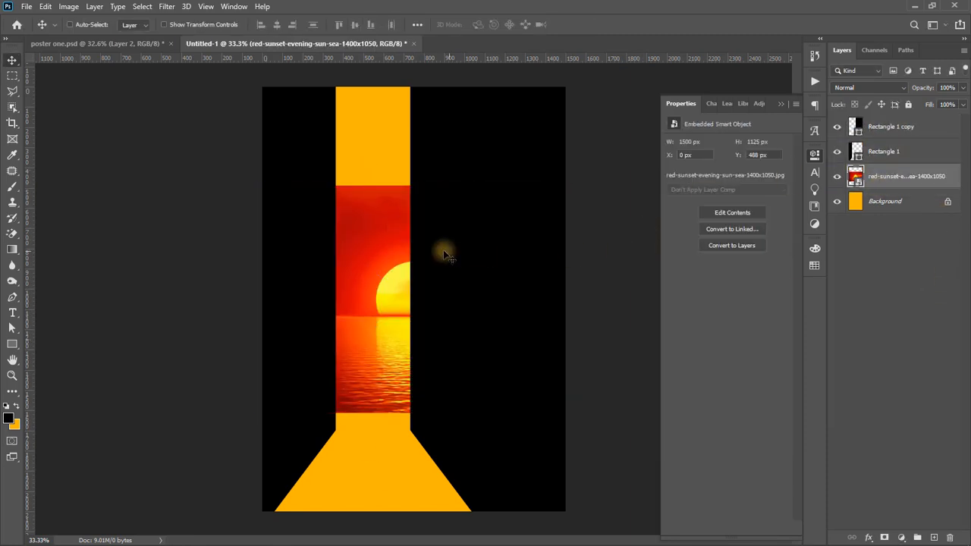
left_click_drag(380, 223, 347, 138)
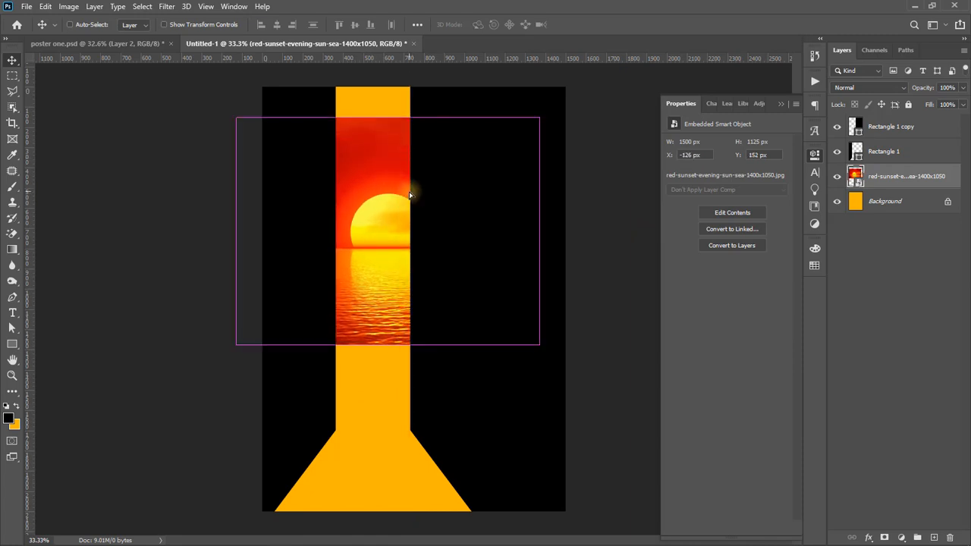
left_click_drag(397, 206, 383, 122)
- Flip the sunset image vertically, scale it down to about 1130 x 847 px, and move it up so the canvas edge crops the sun
key("ctrl+t")
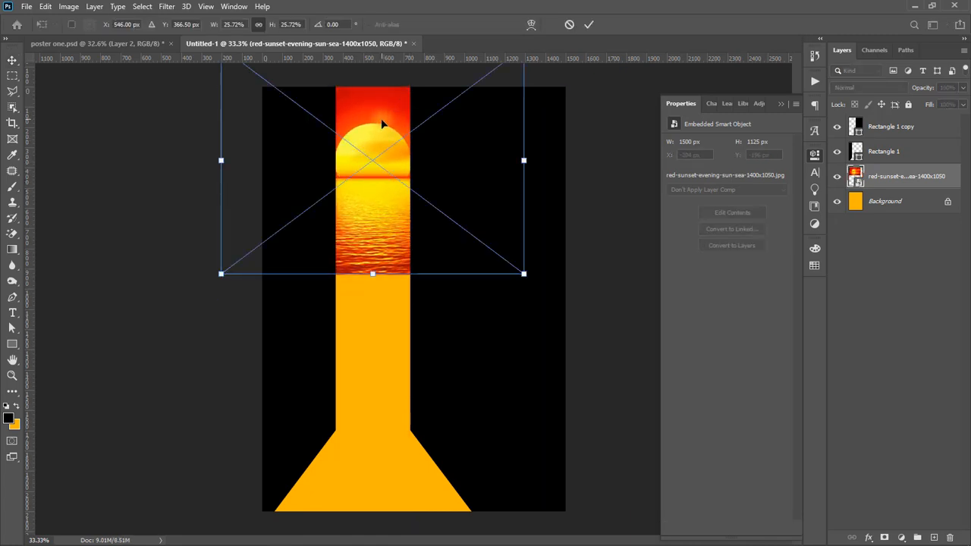
right_click(380, 124)
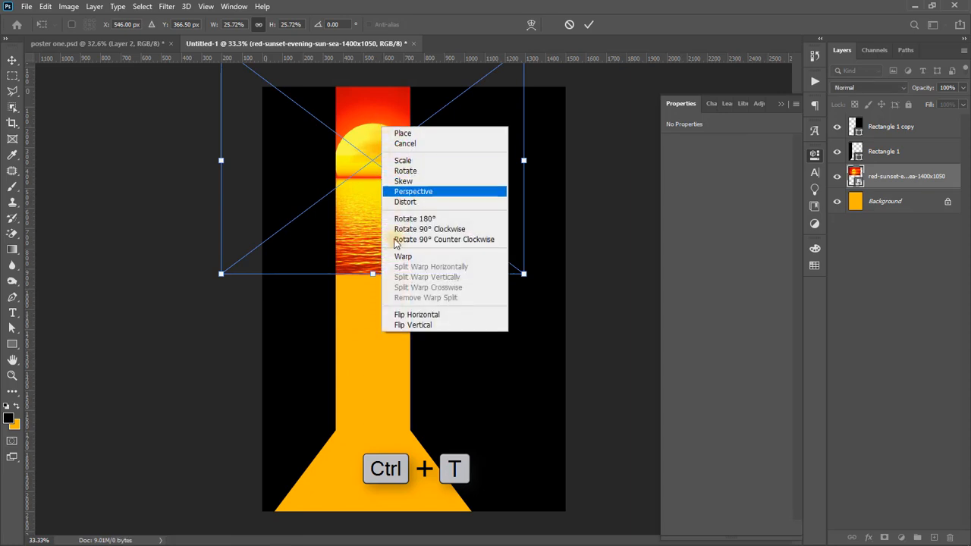
left_click(406, 327)
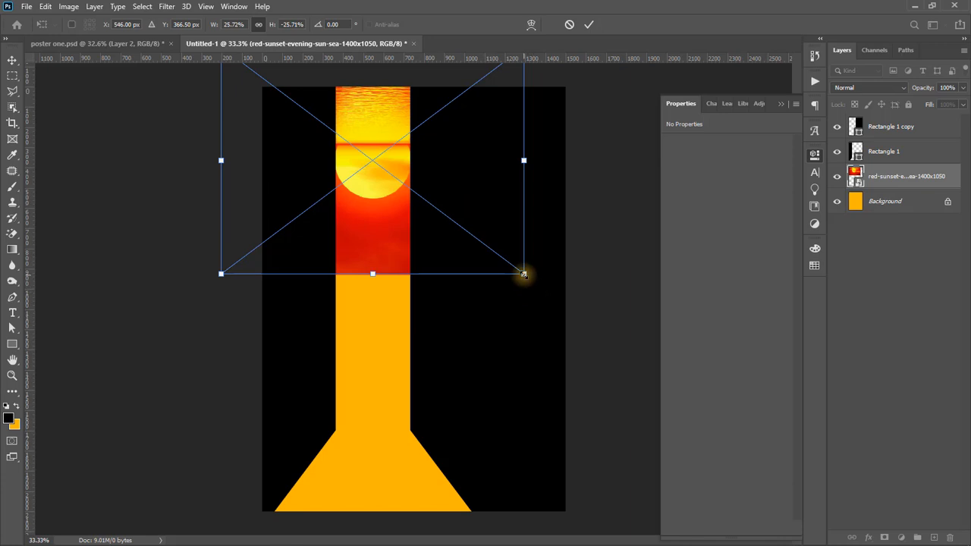
left_click_drag(524, 274, 476, 255)
left_click_drag(379, 170, 379, 134)
key("Return")
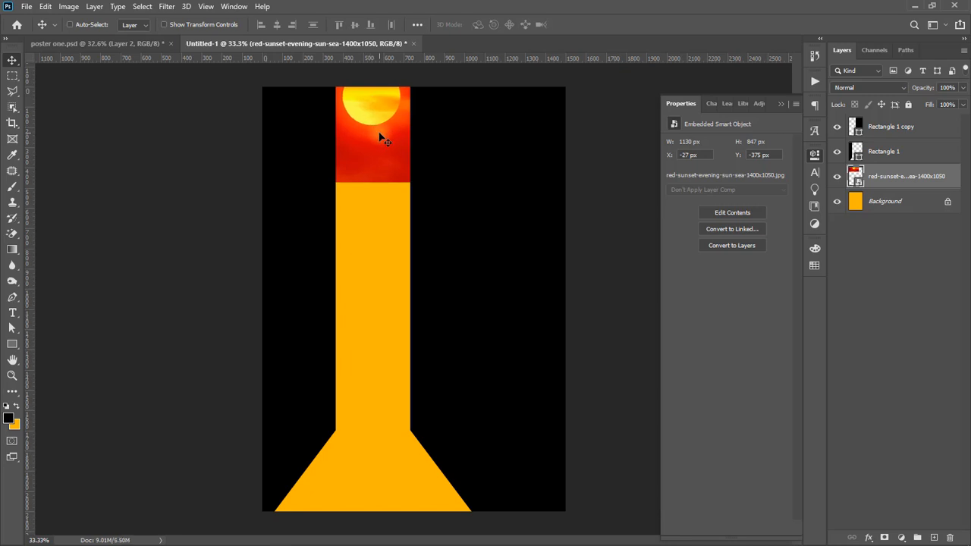
- Nudge the sunset image to X -24 px and Y -375 px to centre the cropped sun in the strip
key("Down")
key("Down")
key("Down")
key("Down")
key("Down")
key("Down")
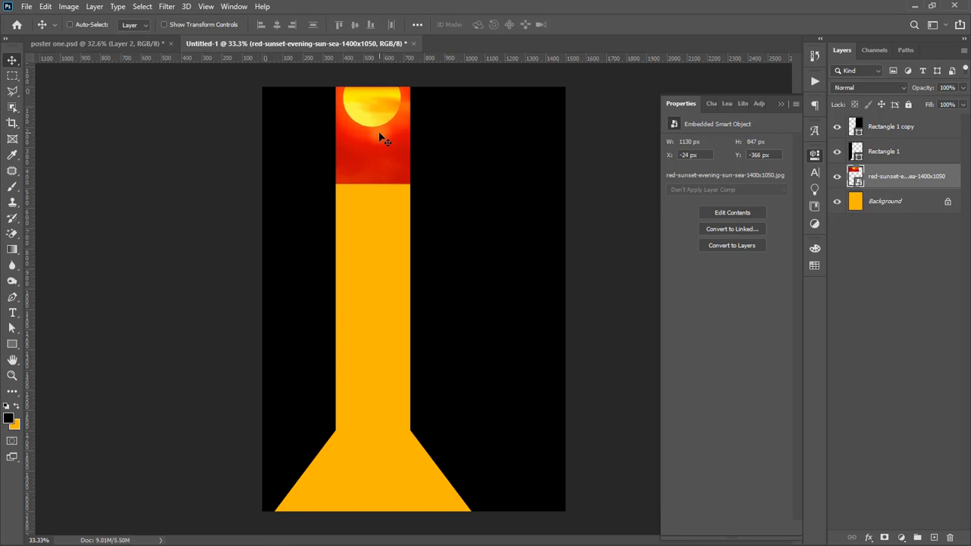
key("Up")
key("Up")
key("Up")
key("Up")
key("Up")
key("Up")
key("Up")
key("Up")
key("Up")
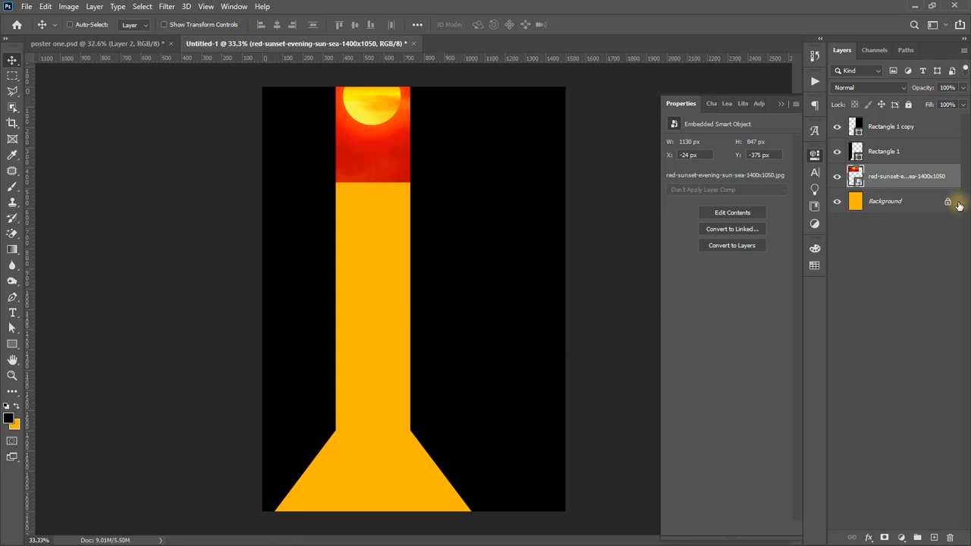
- Duplicate the Background layer and fill the copy with a red sampled from the lower part of the sunset image
left_click(887, 202)
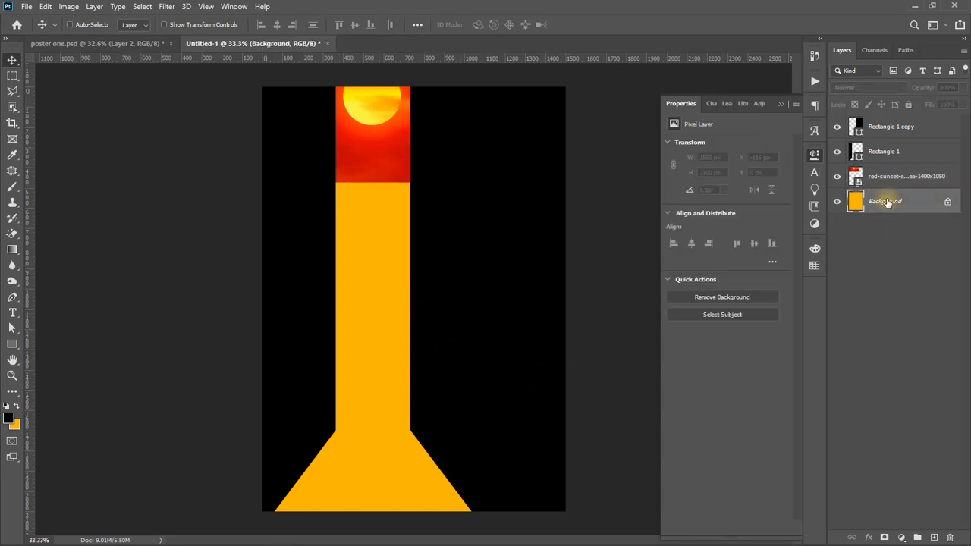
key("ctrl+j")
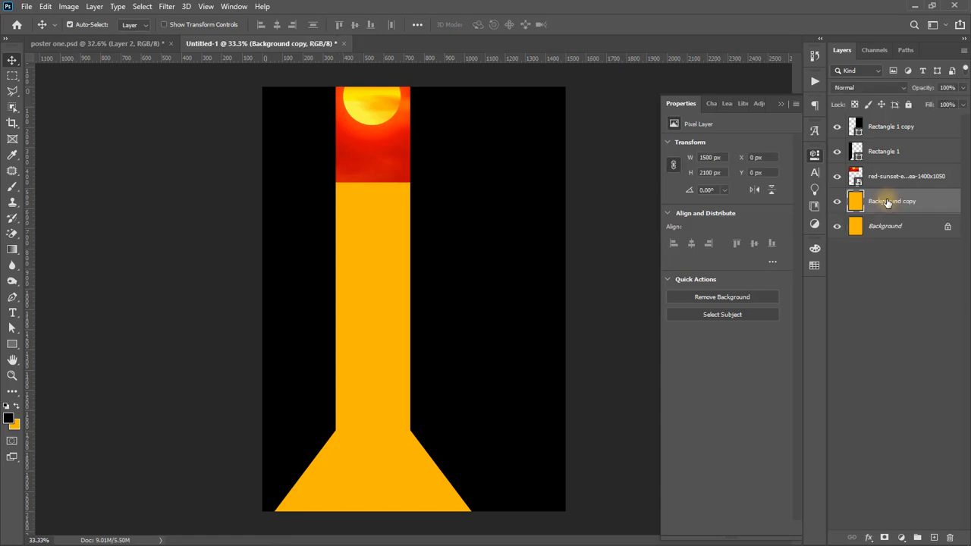
left_click(15, 425)
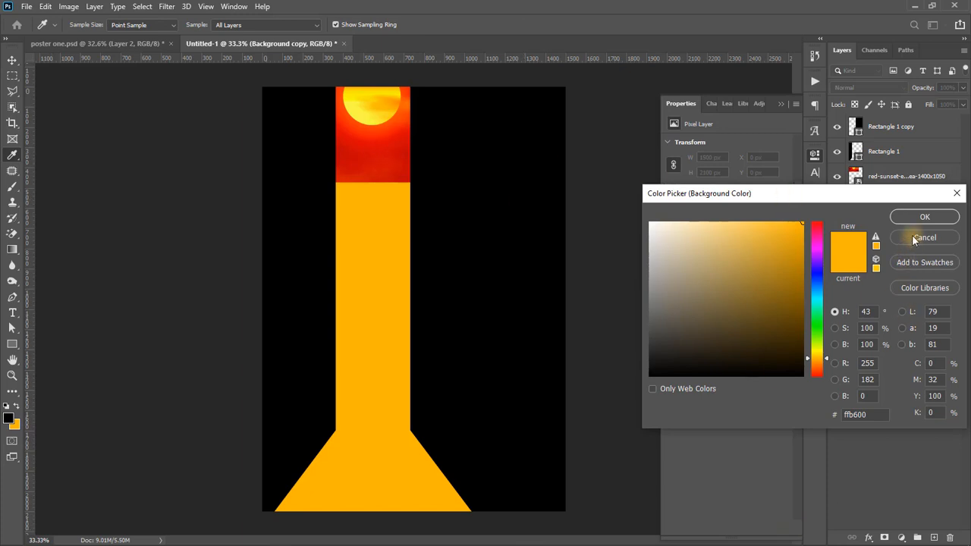
left_click(375, 172)
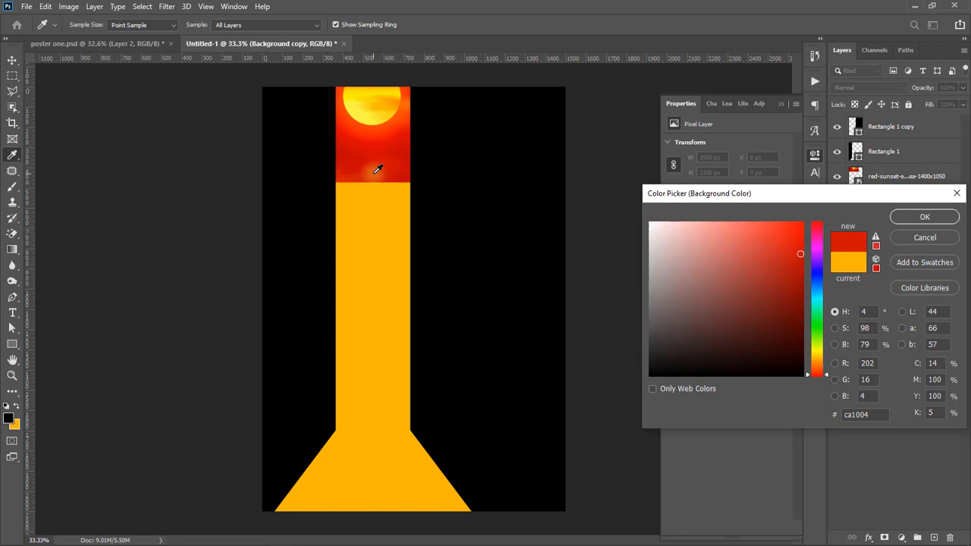
left_click(925, 218)
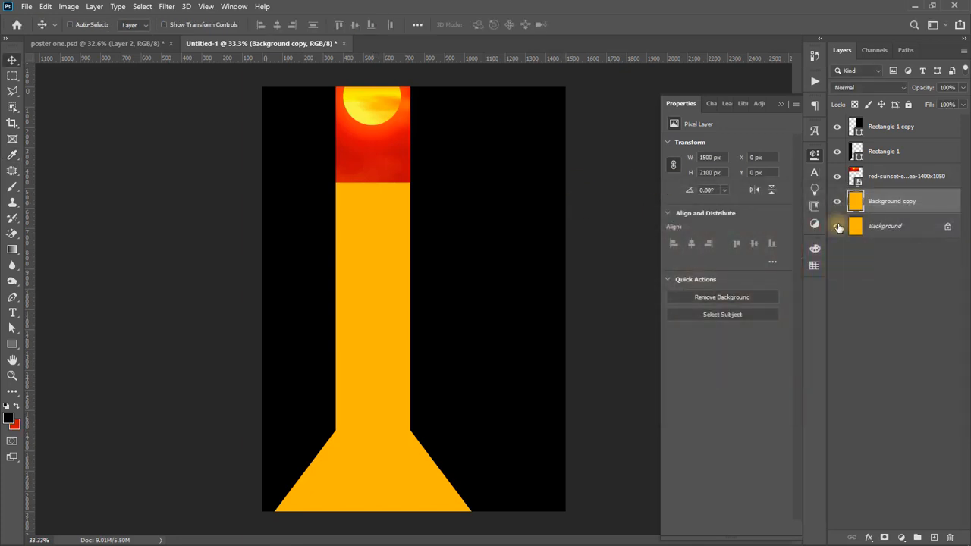
key("ctrl+BackSpace")
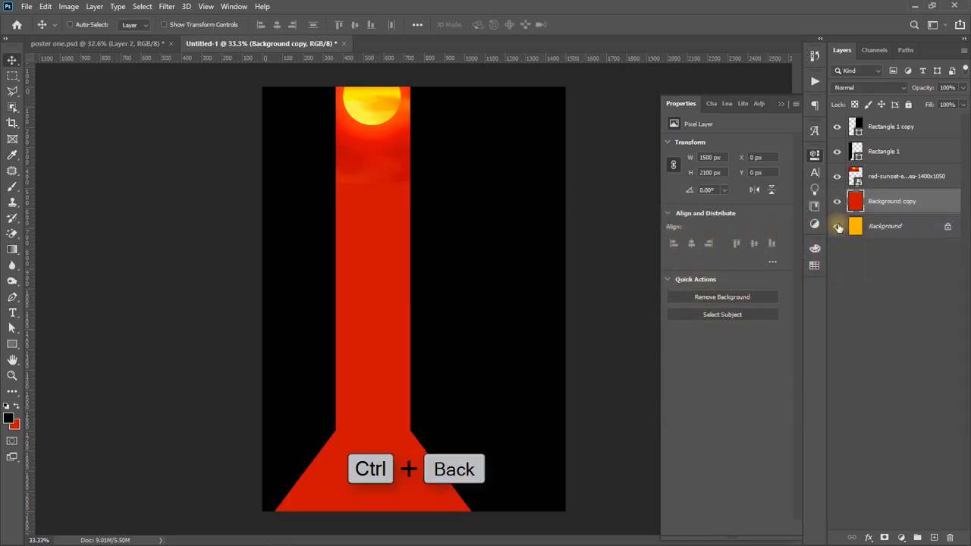
- Add a layer mask to the sunset layer and set up a 400 px Brush with black as the foreground colour
left_click(895, 177)
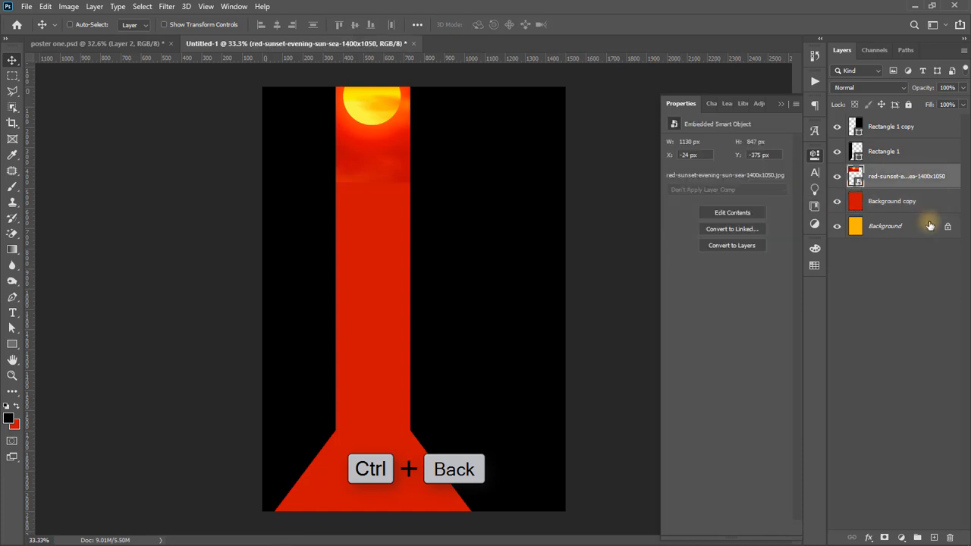
left_click(884, 537)
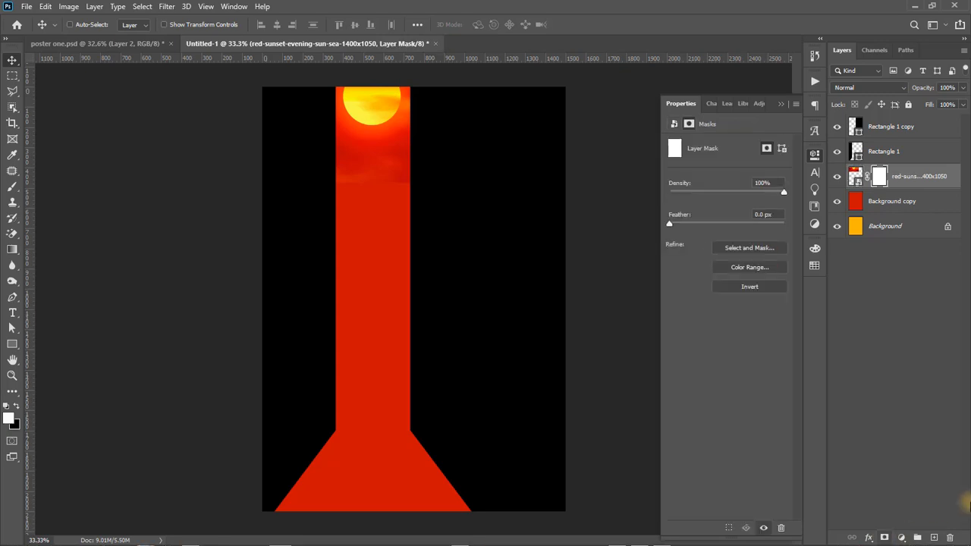
left_click(10, 190)
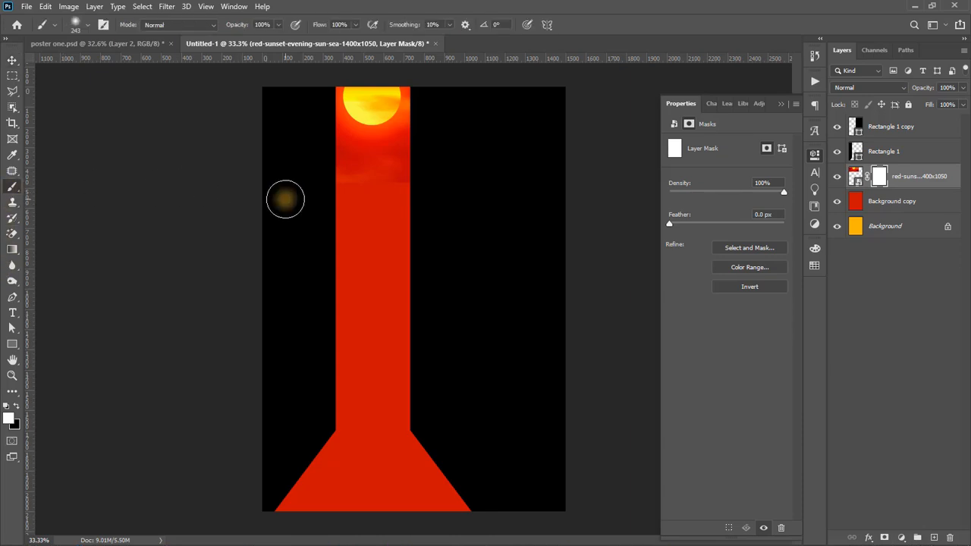
key("bracketright")
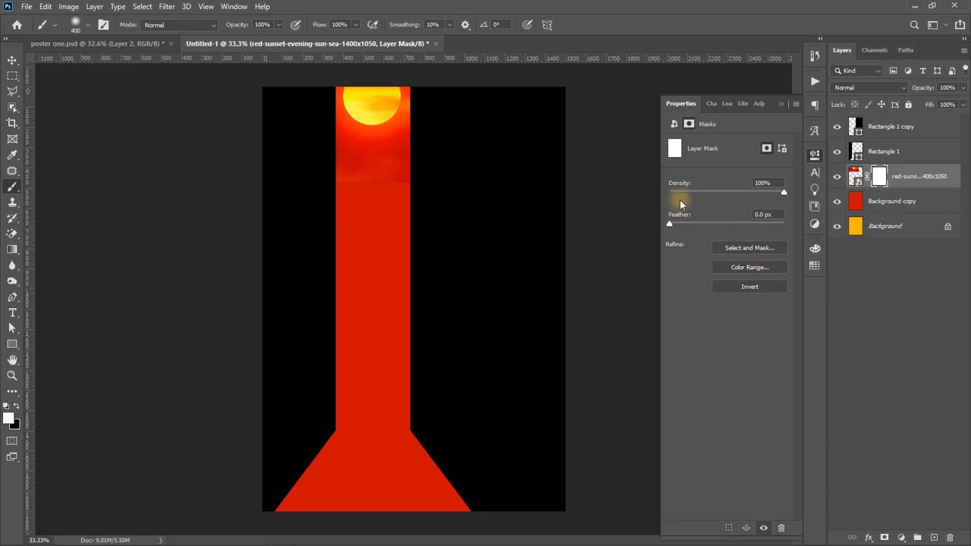
left_click(16, 407)
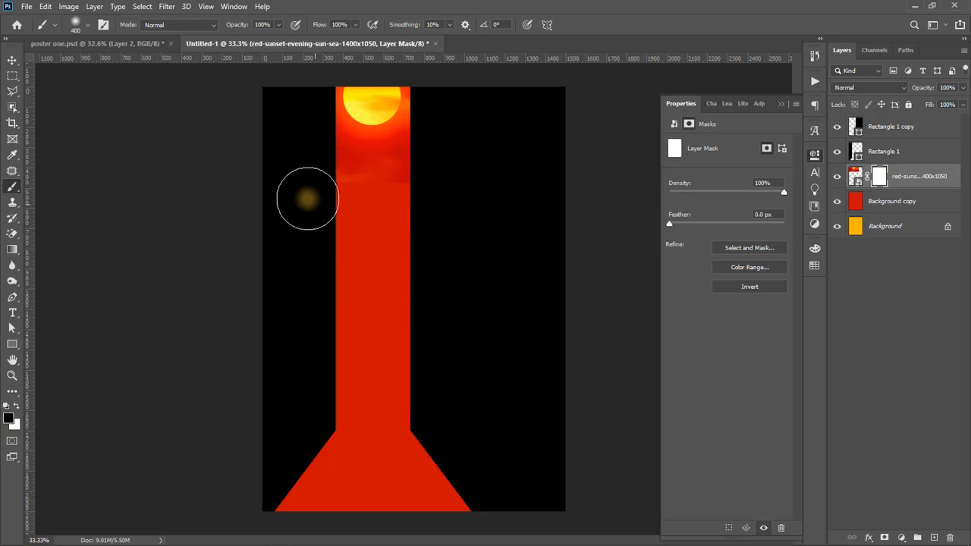
- Set the brush to 54% opacity and 50% flow, and paint the mask to blend the sunset's lower edge into the red
scroll(381, 182, "up", 5)
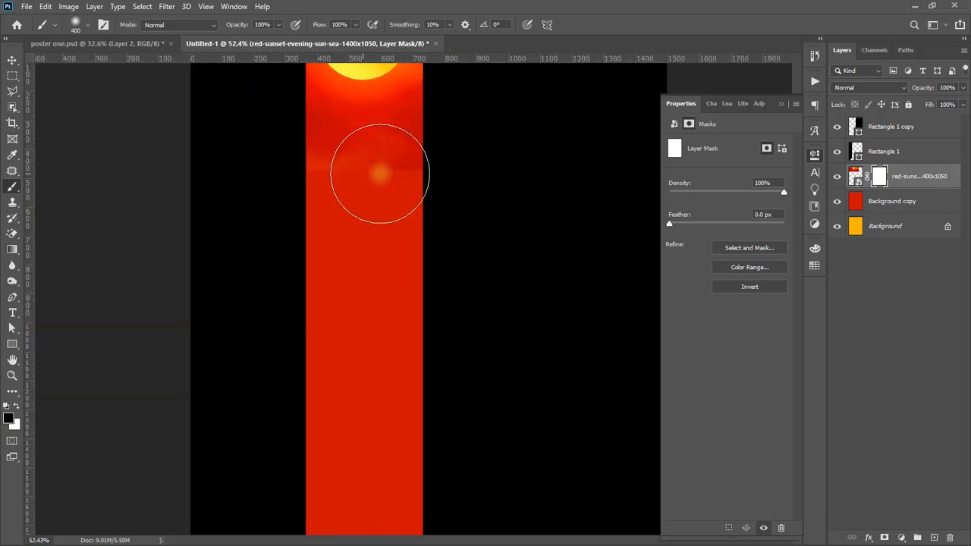
left_click_drag(375, 169, 358, 298)
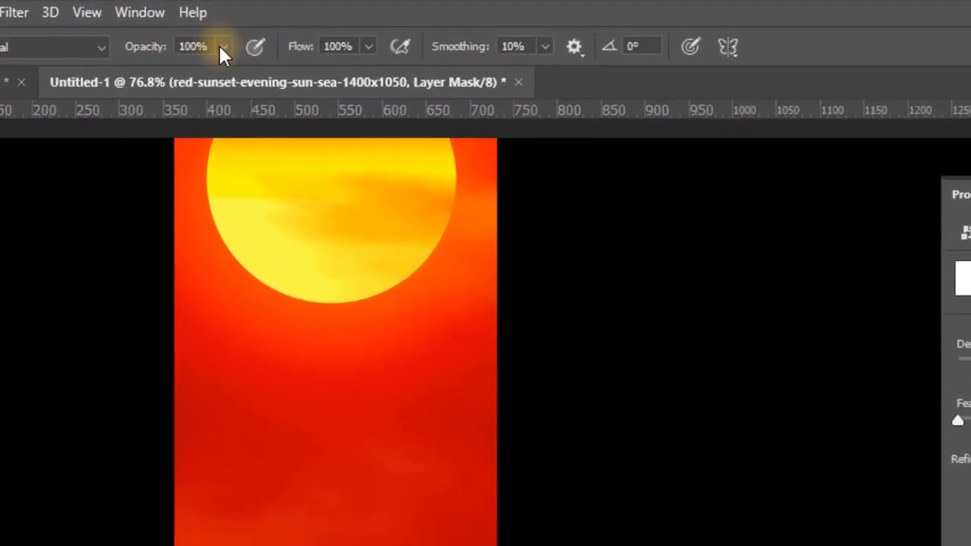
left_click(254, 34)
left_click(219, 52)
left_click(368, 46)
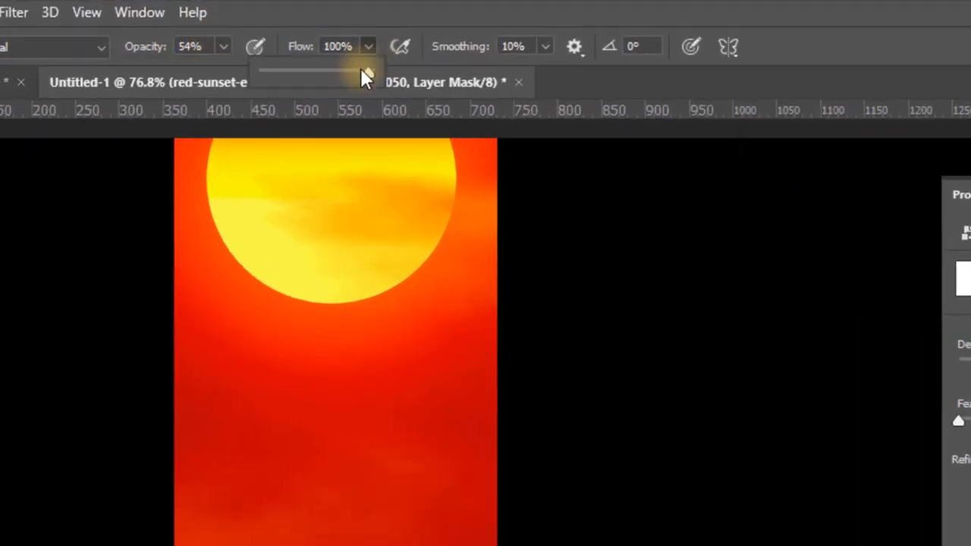
left_click(338, 19)
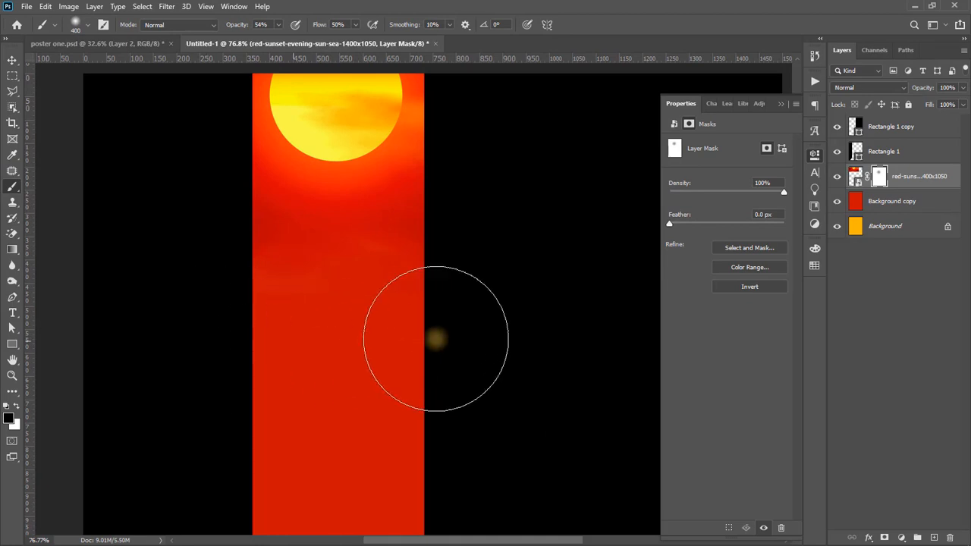
scroll(457, 338, "down", 3)
key("v")
scroll(408, 322, "down", 2)
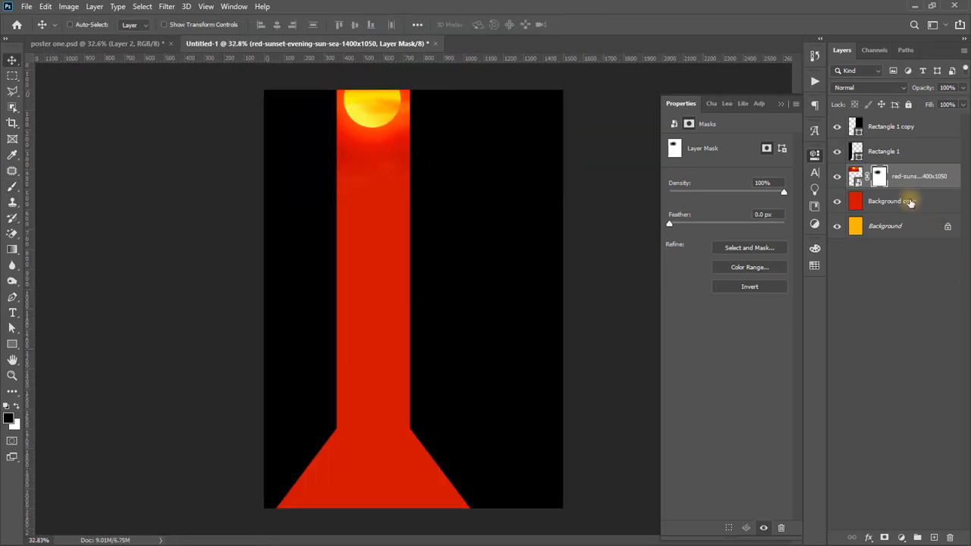
- Add a reversed linear Gradient Overlay to the Background copy layer at 90° with 150% scale
left_click(906, 200)
scroll(363, 231, "down", 1)
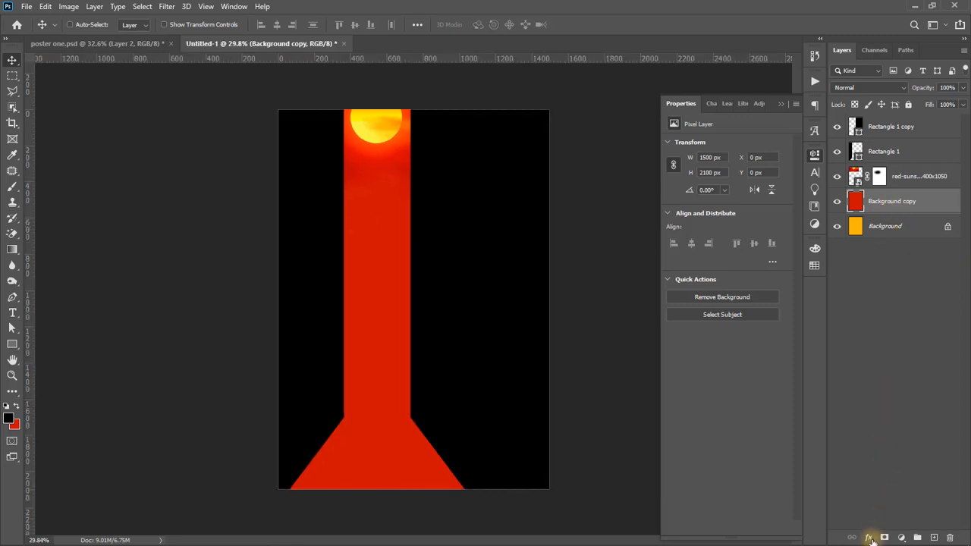
left_click(870, 538)
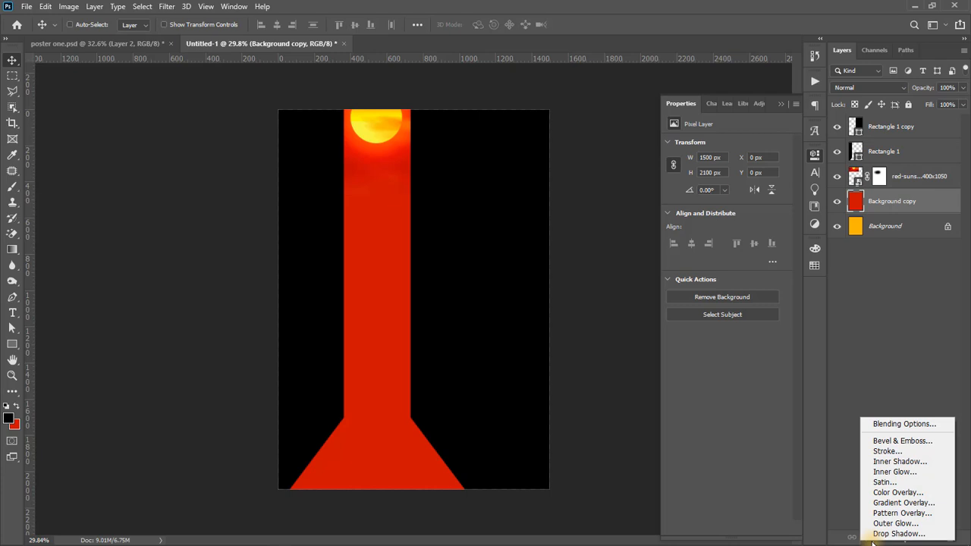
left_click(883, 504)
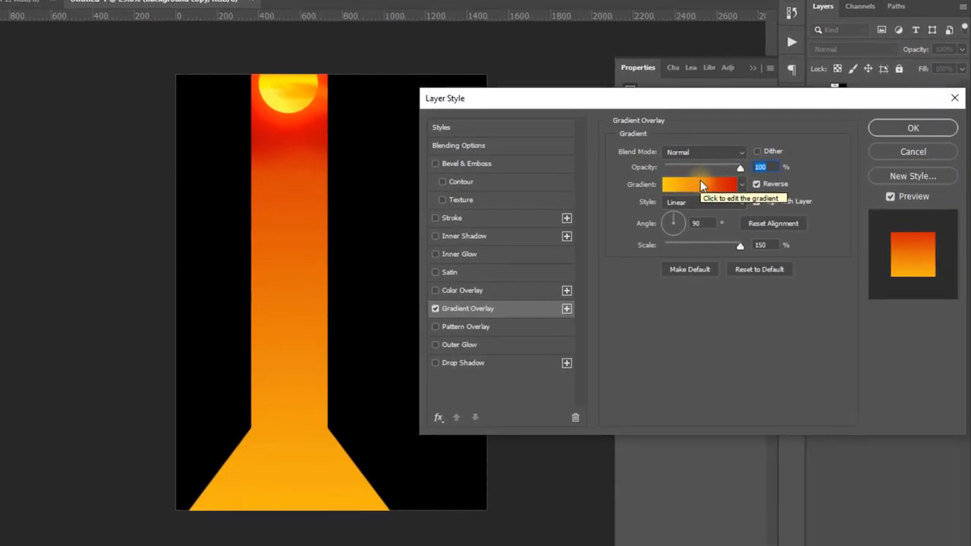
- Define the overlay's gradient from red c80c03 to yellow f9cb13, apply the layer style and collapse the layer's effects list
left_click(714, 192)
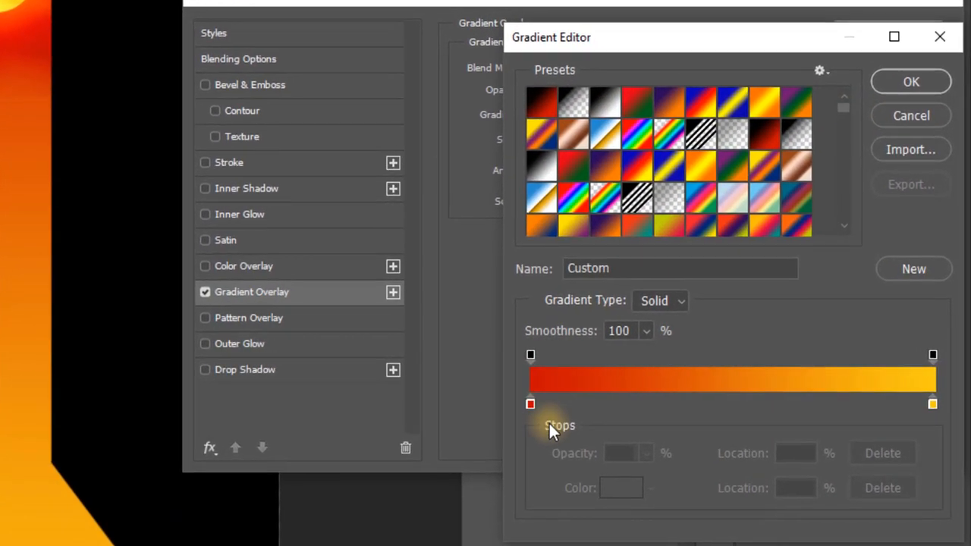
left_click(530, 404)
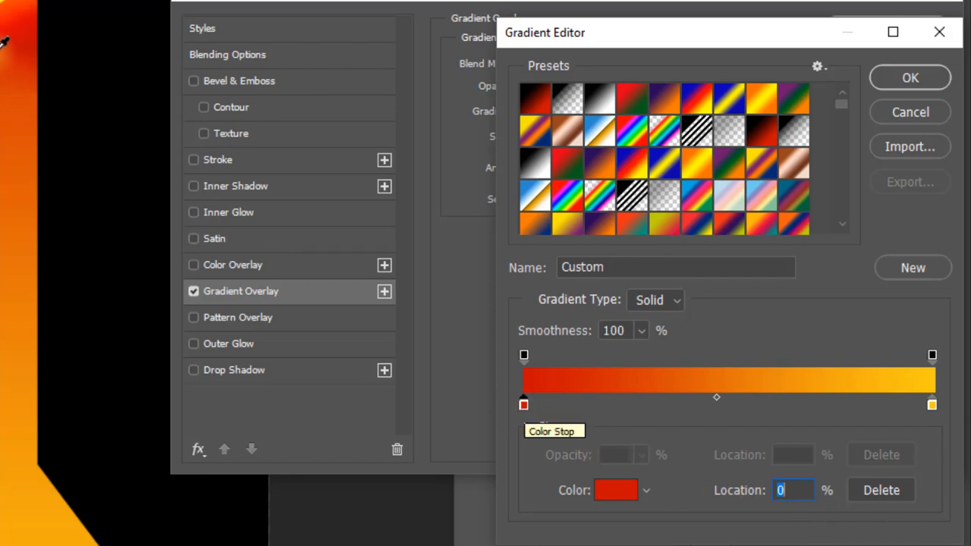
double_click(525, 400)
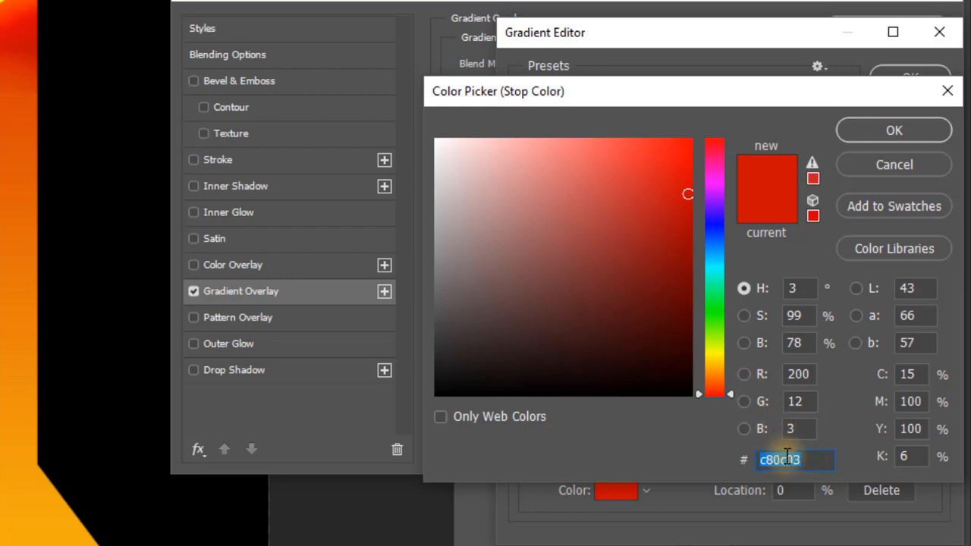
left_click(879, 133)
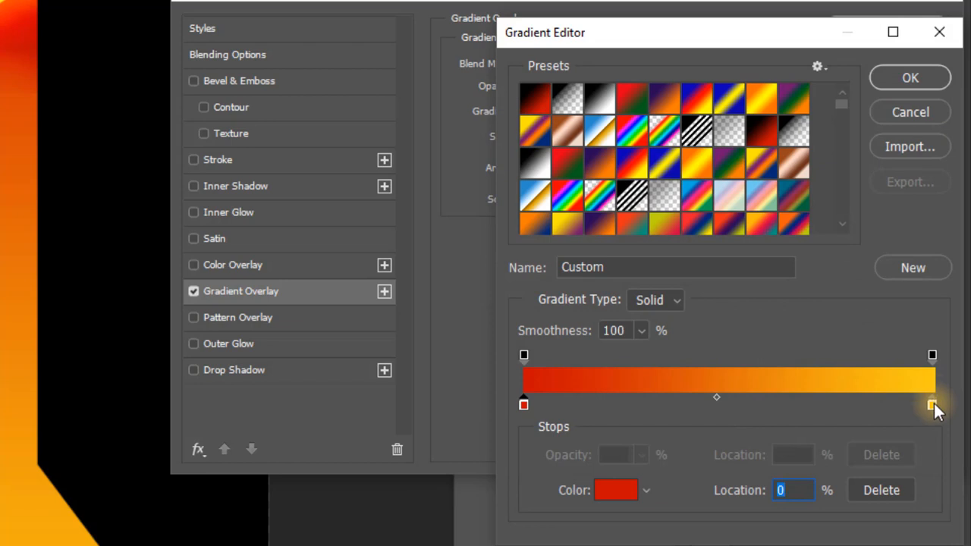
left_click(932, 405)
left_click(632, 491)
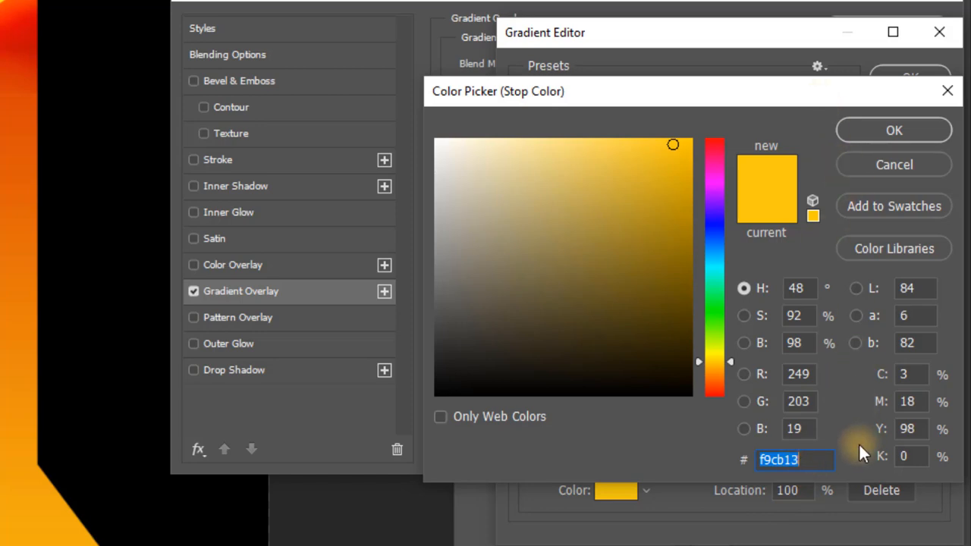
left_click(874, 126)
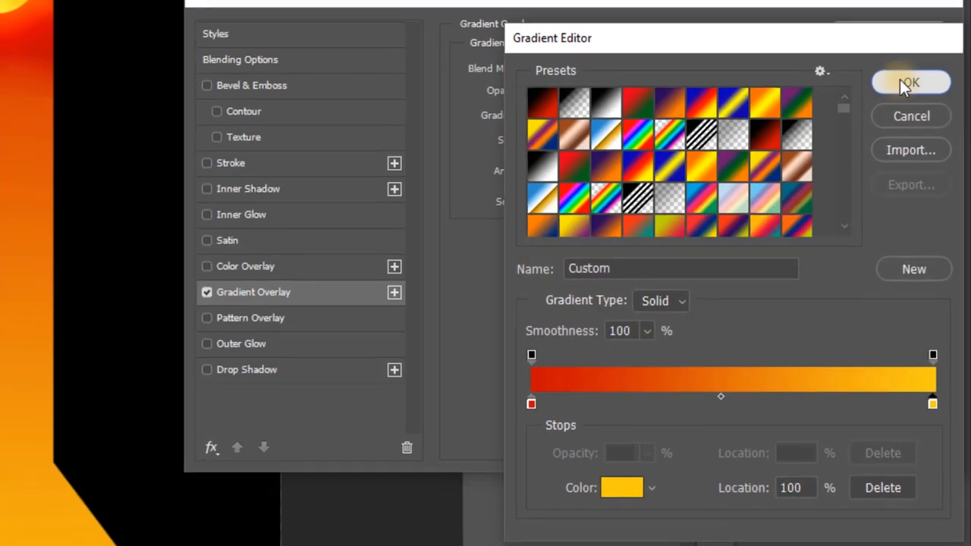
left_click(903, 78)
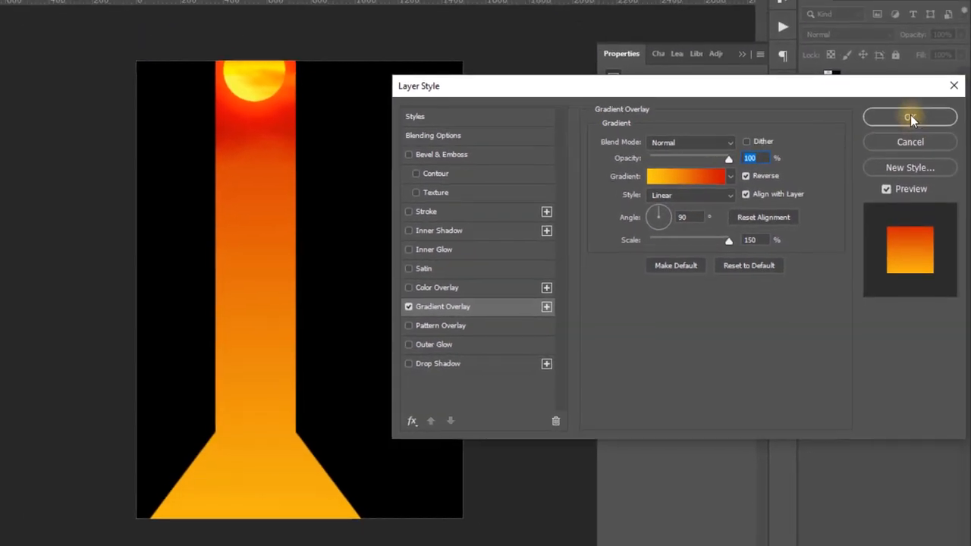
left_click(897, 65)
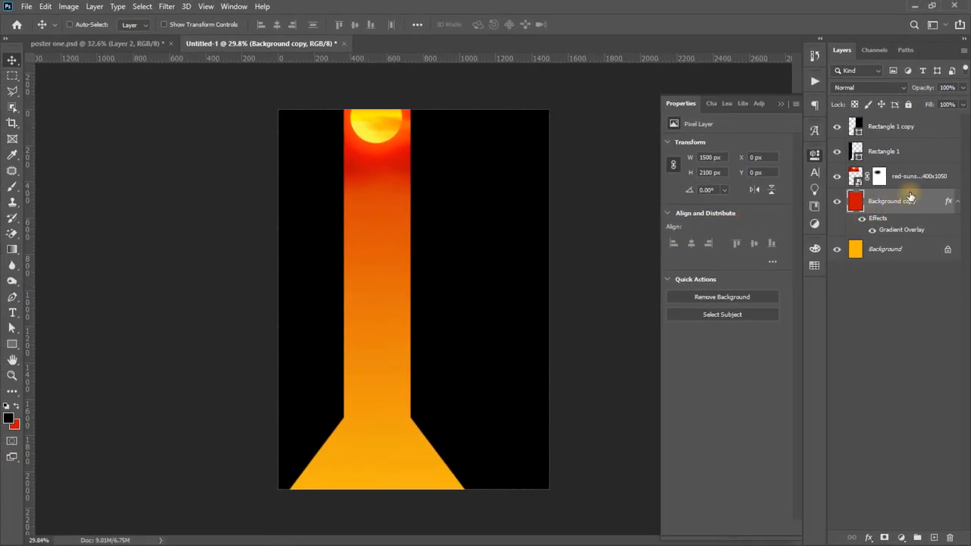
left_click(958, 202)
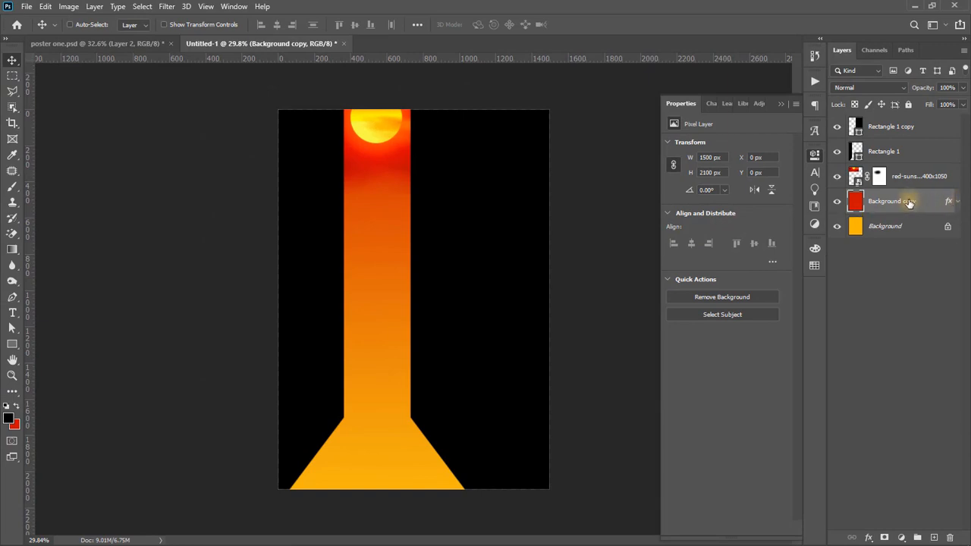
- Place Beautiful-Sunset-View.jpg above the Background copy layer, centre its sun in the strip at X 541 px and scale it to 10.56%
key("alt+Tab")
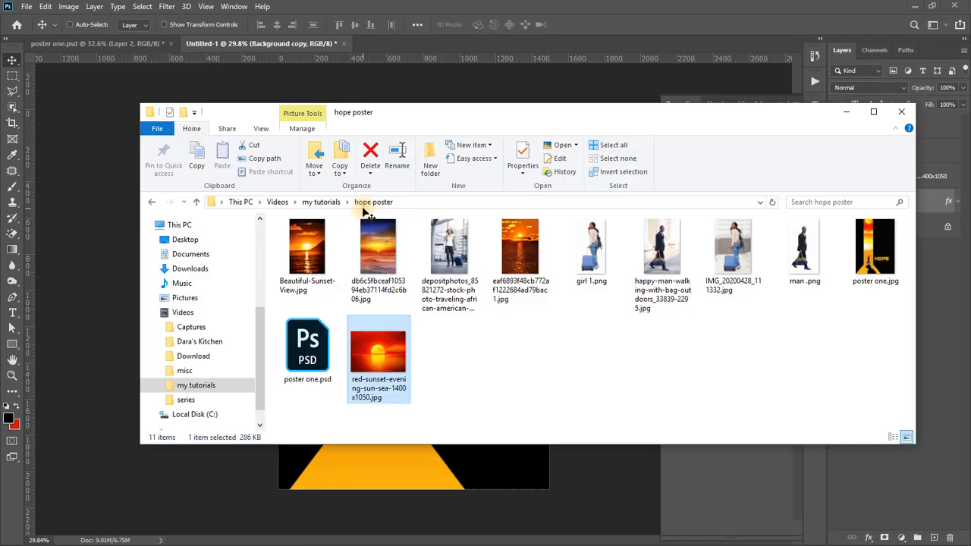
left_click(534, 249)
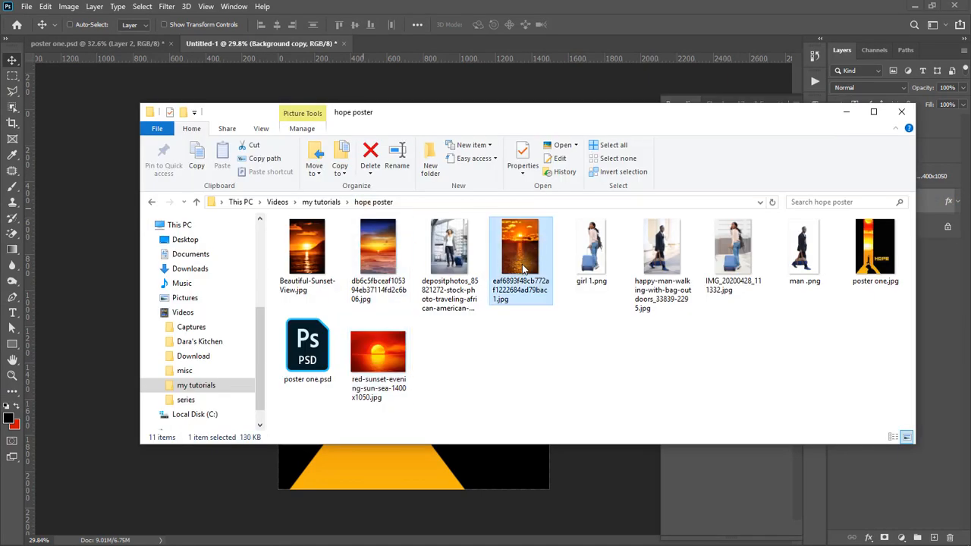
left_click(308, 254)
left_click_drag(308, 253, 360, 476)
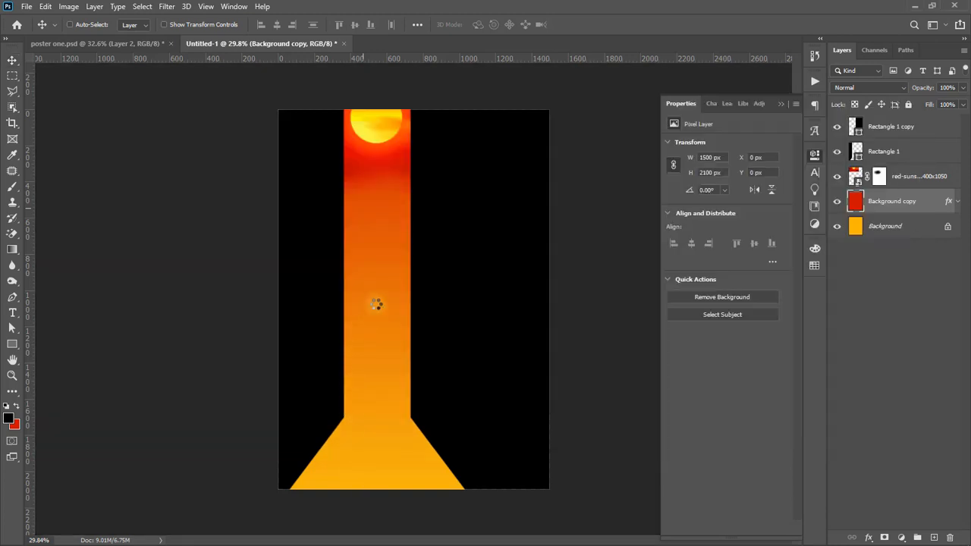
left_click_drag(392, 261, 351, 255)
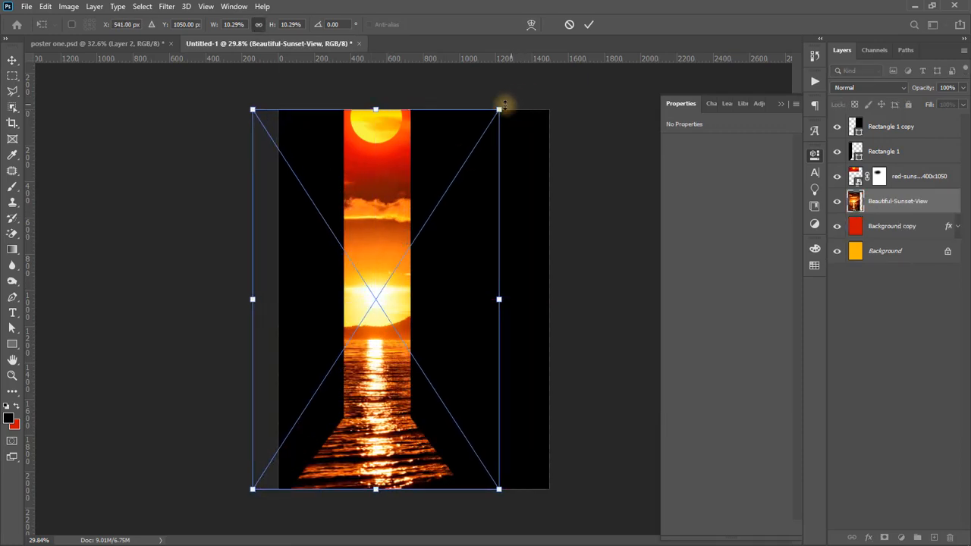
left_click_drag(500, 104, 502, 102)
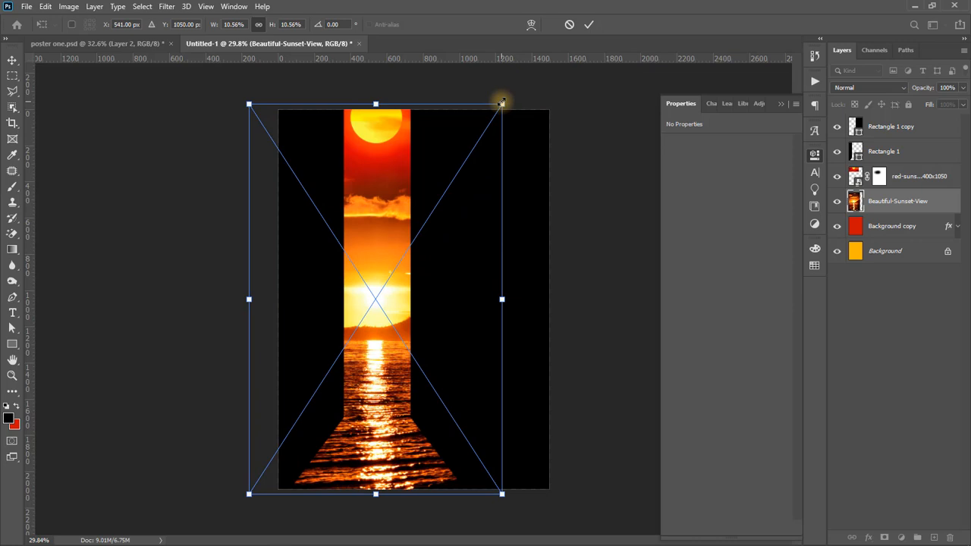
key("Return")
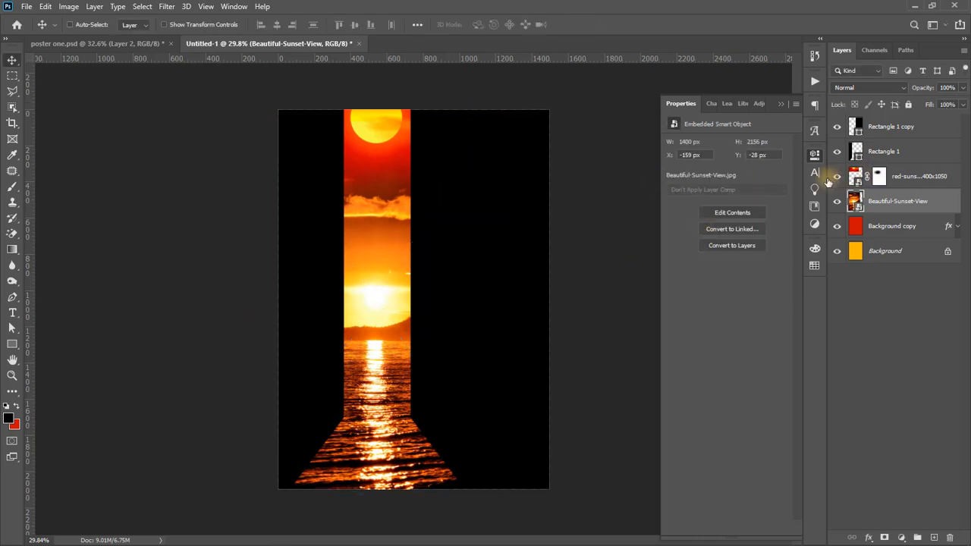
- Set the Beautiful-Sunset-View layer's blend mode to Overlay and add a layer mask to it
left_click(848, 89)
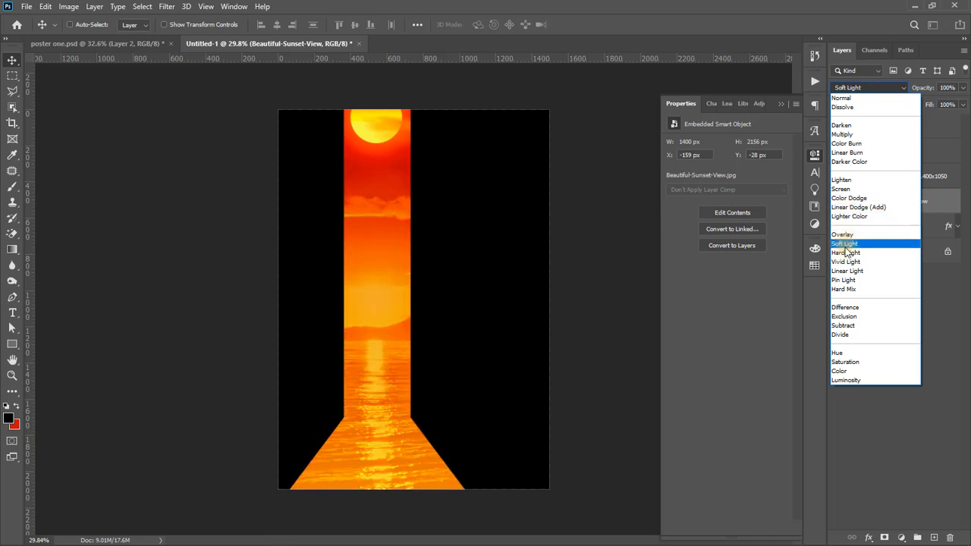
left_click(844, 234)
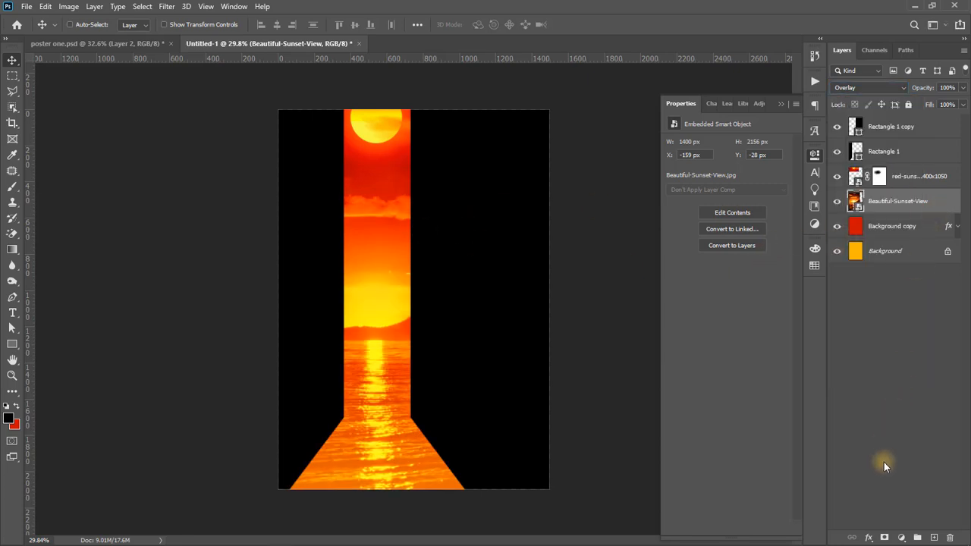
left_click(884, 536)
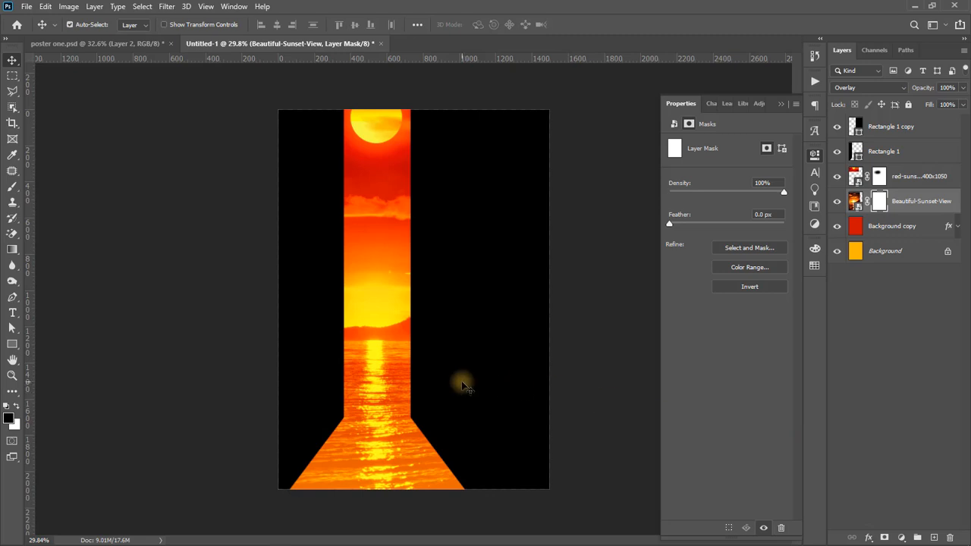
key("ctrl+z")
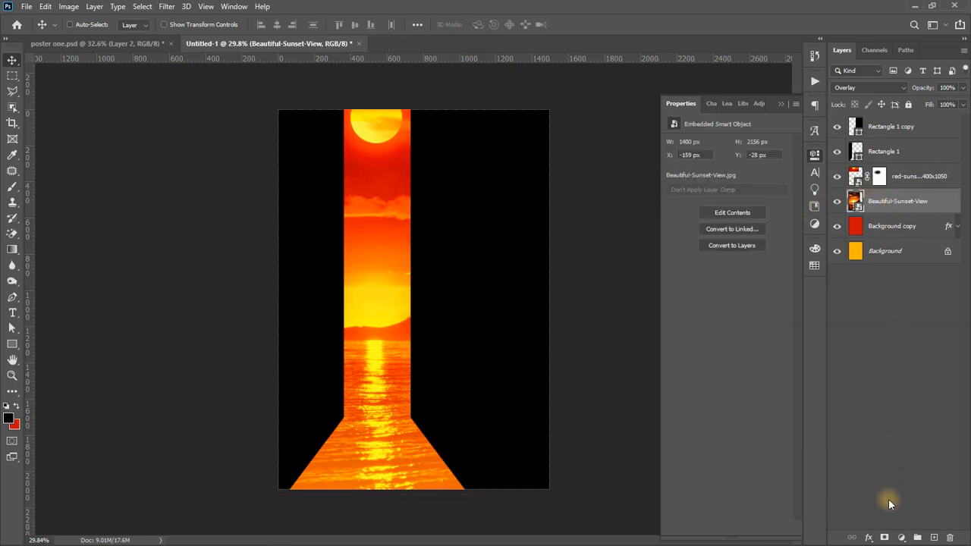
left_click(885, 537)
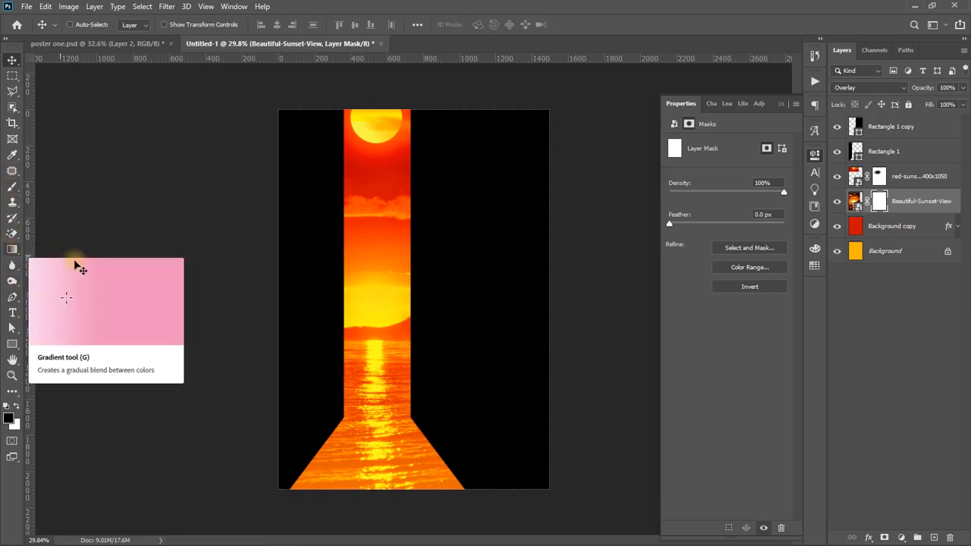
- Set up the Gradient tool with the Foreground to Transparent preset and black as the foreground colour
left_click(13, 251)
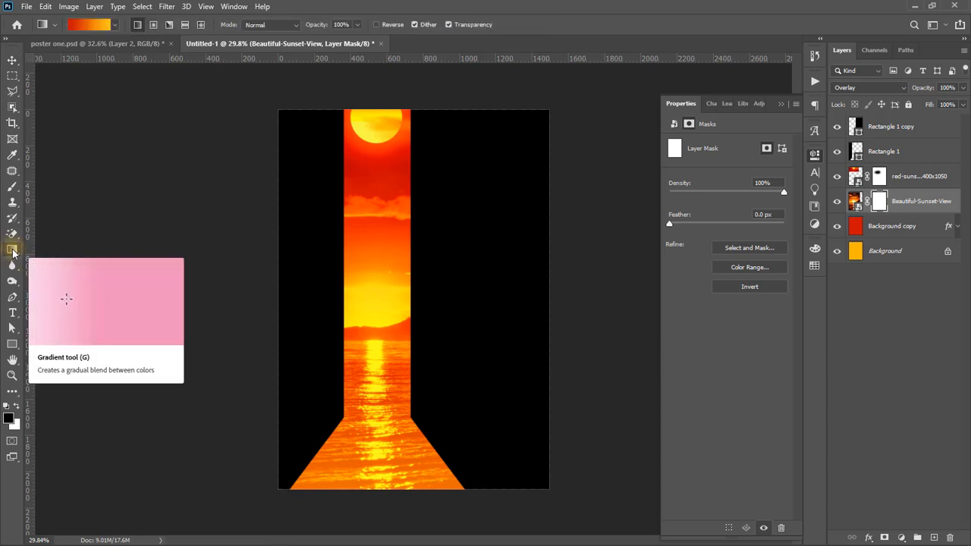
left_click(89, 24)
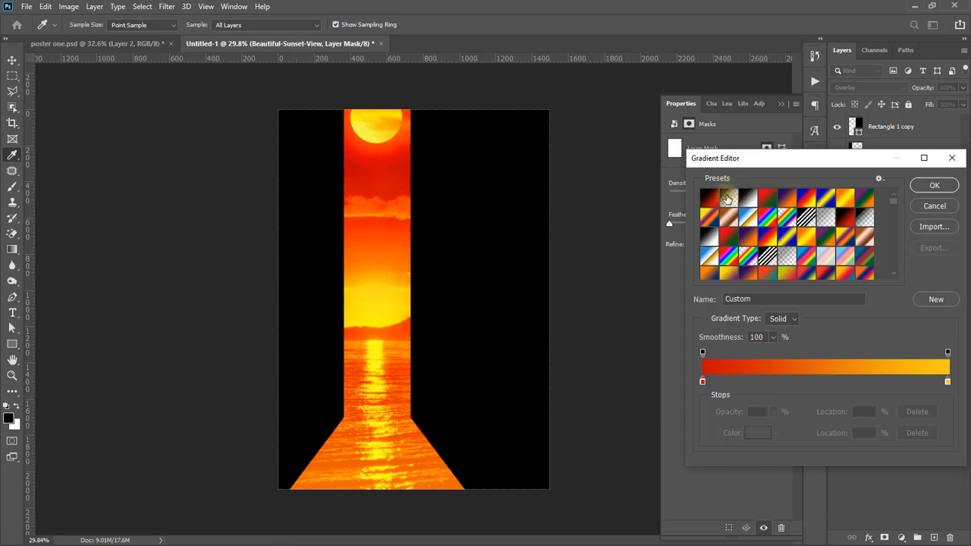
left_click(728, 198)
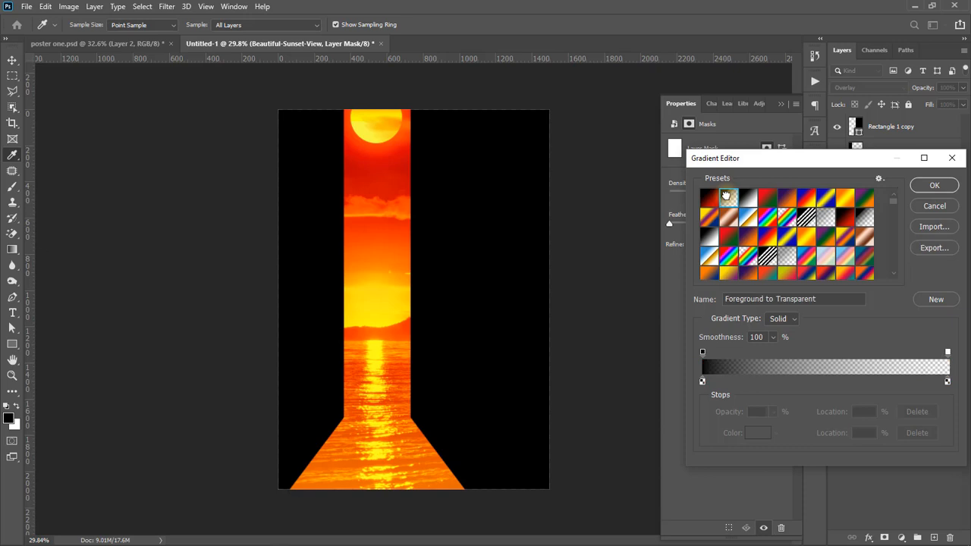
left_click(932, 186)
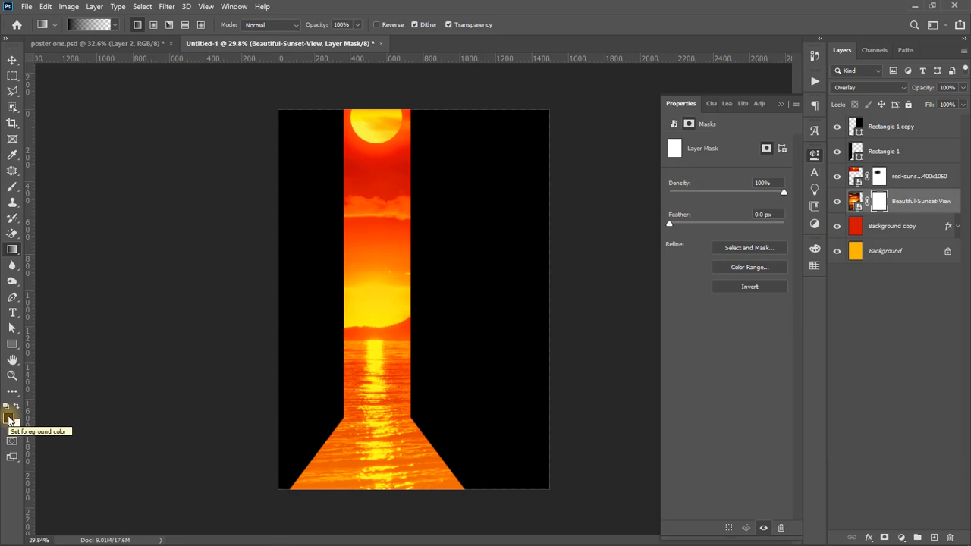
key("d")
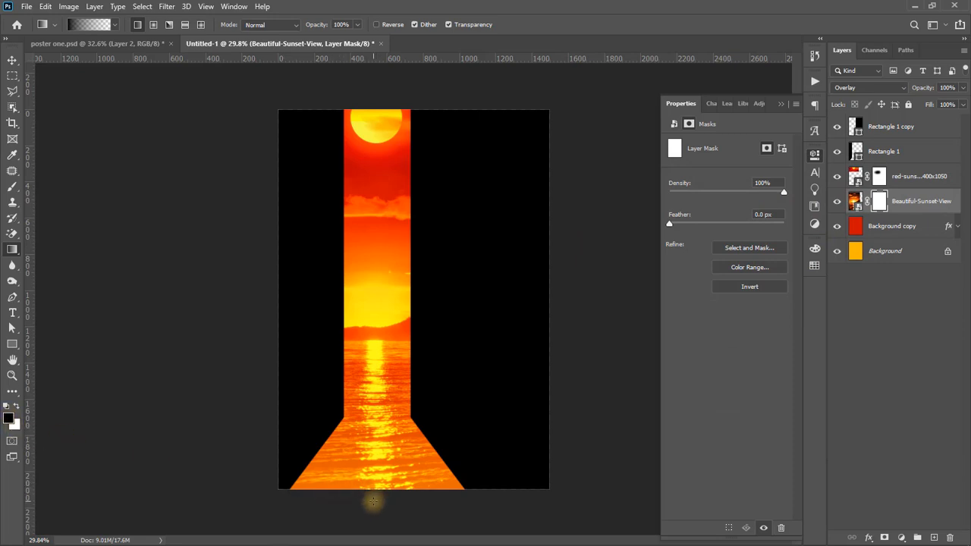
- Draw repeated vertical gradients on the mask from below the canvas up to the photo's sun to fade out the lower water
left_click_drag(373, 502, 373, 486)
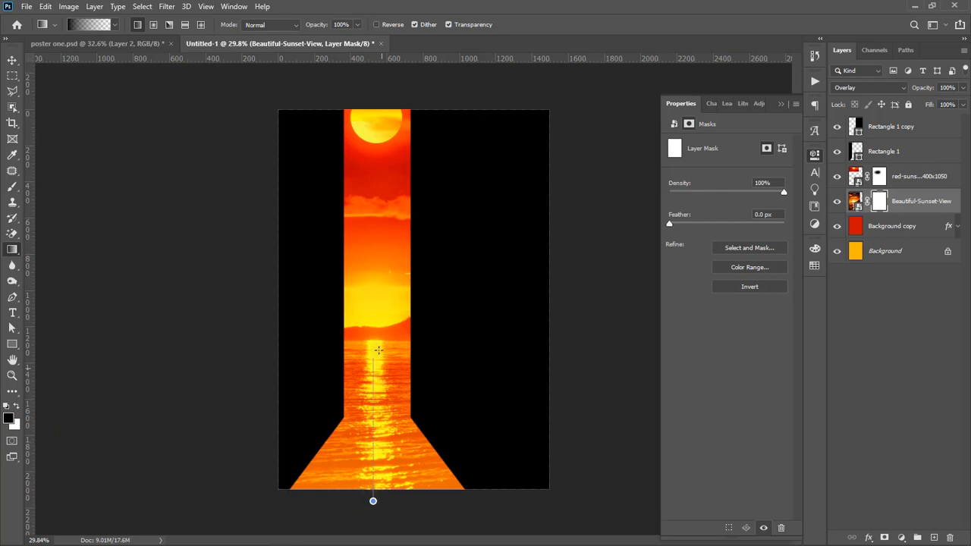
left_click_drag(378, 323, 378, 325)
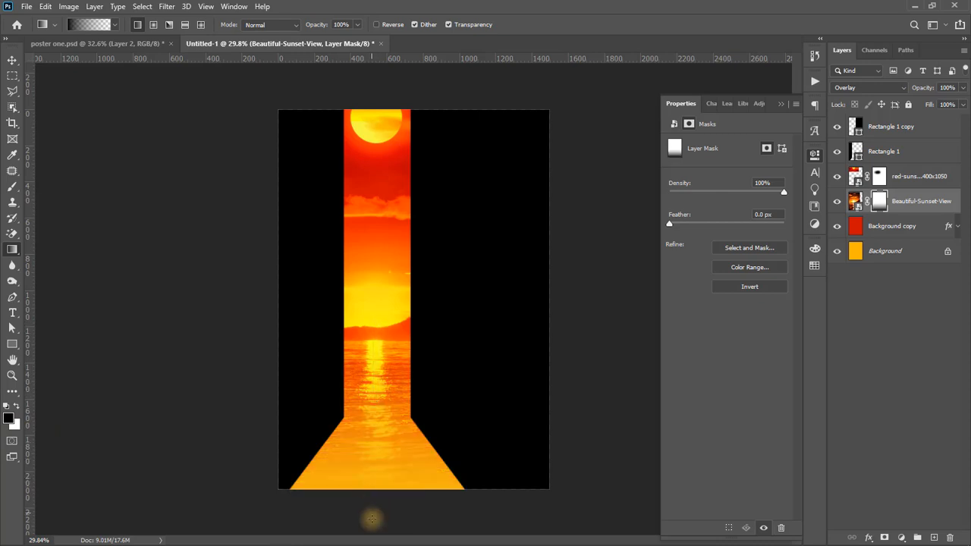
left_click_drag(374, 516, 385, 320)
left_click_drag(382, 522, 395, 323)
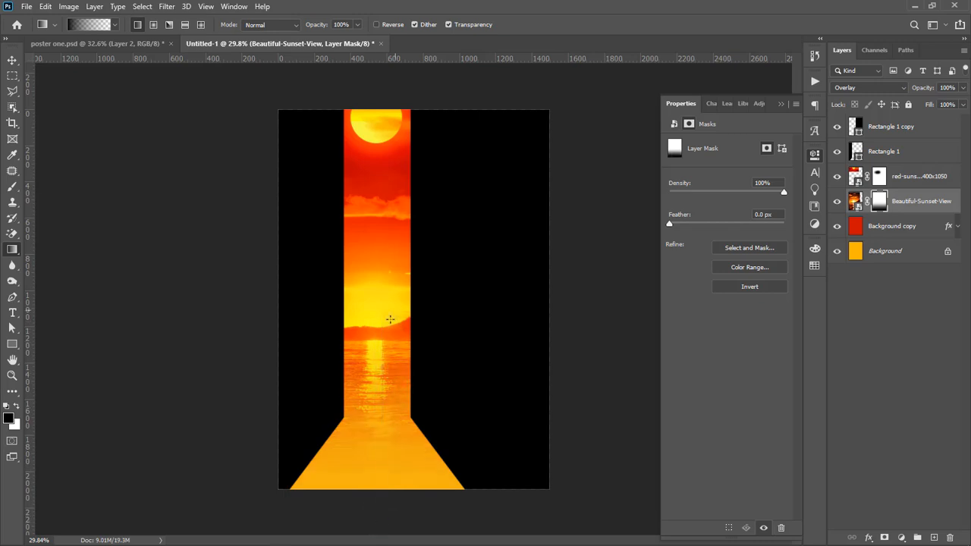
left_click_drag(379, 503, 389, 353)
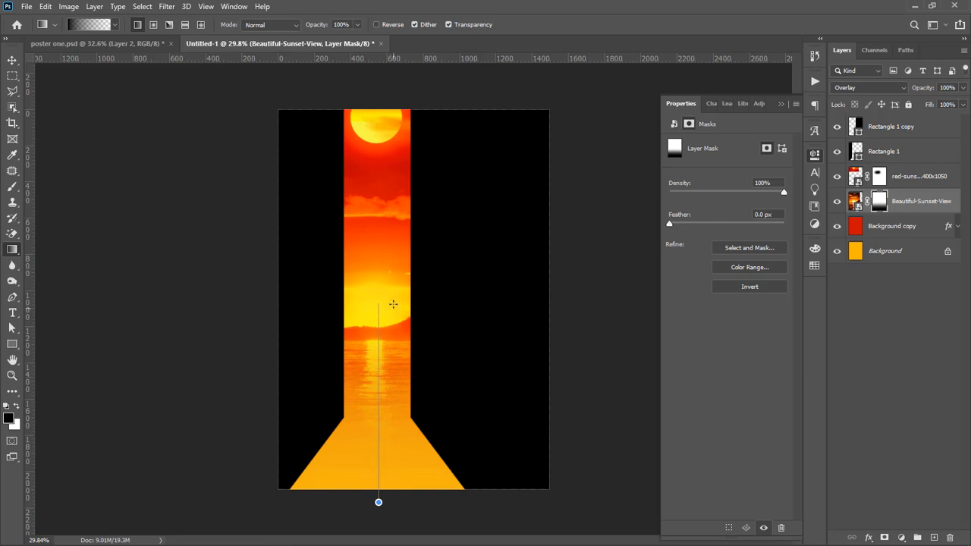
left_click_drag(393, 304, 393, 304)
left_click_drag(378, 512, 382, 342)
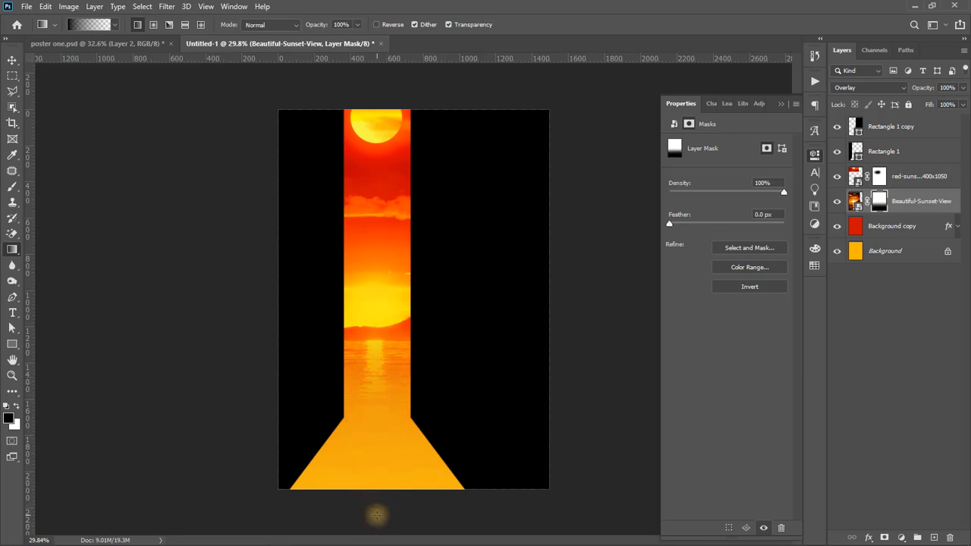
left_click_drag(376, 515, 379, 427)
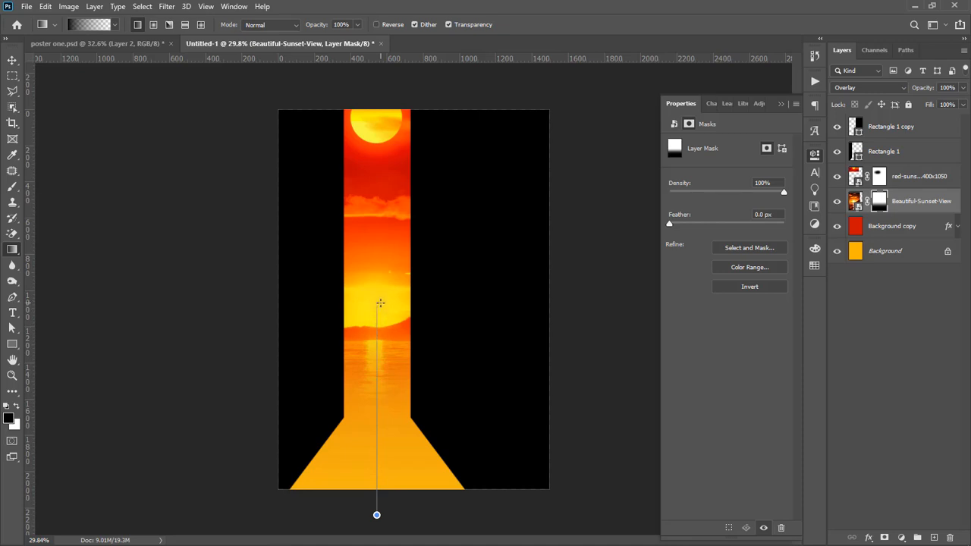
left_click_drag(380, 303, 380, 302)
key("v")
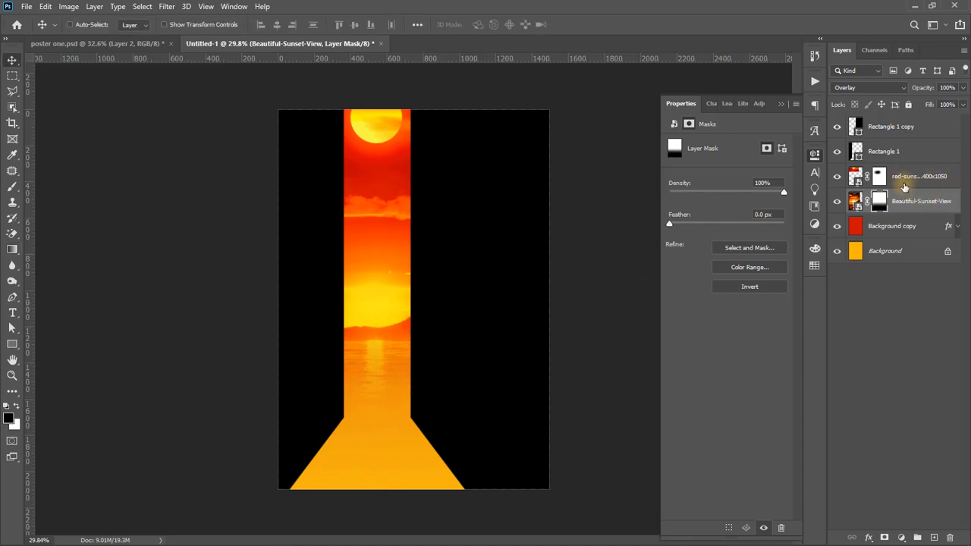
- Place man.png above the Beautiful-Sunset-View layer, scale it to 41.33% and position the man inside the lower part of the strip
key("alt+Tab")
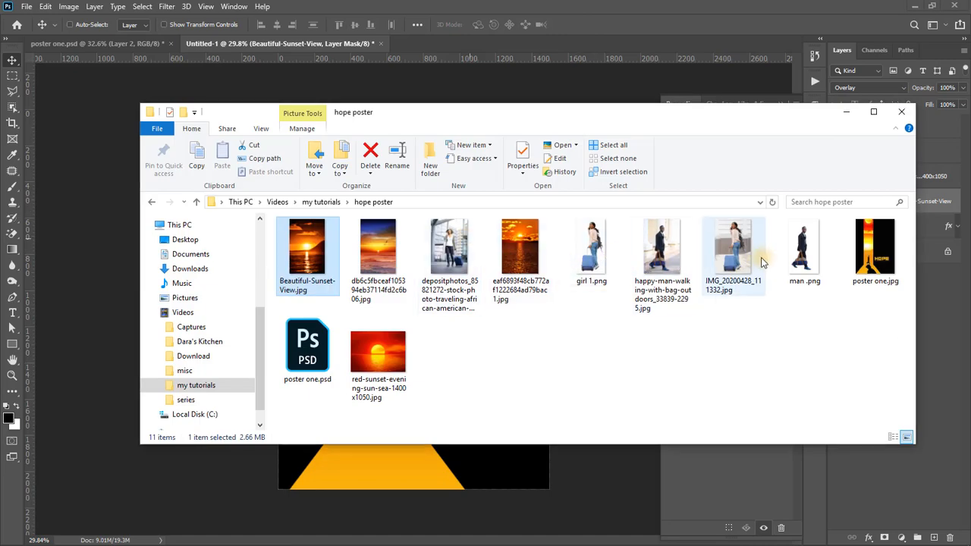
left_click(800, 261)
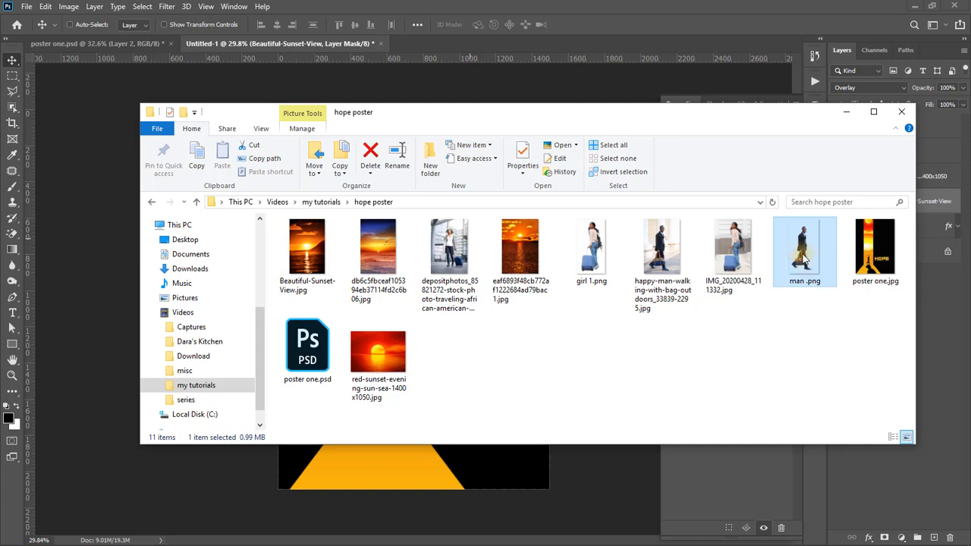
left_click_drag(799, 261, 389, 455)
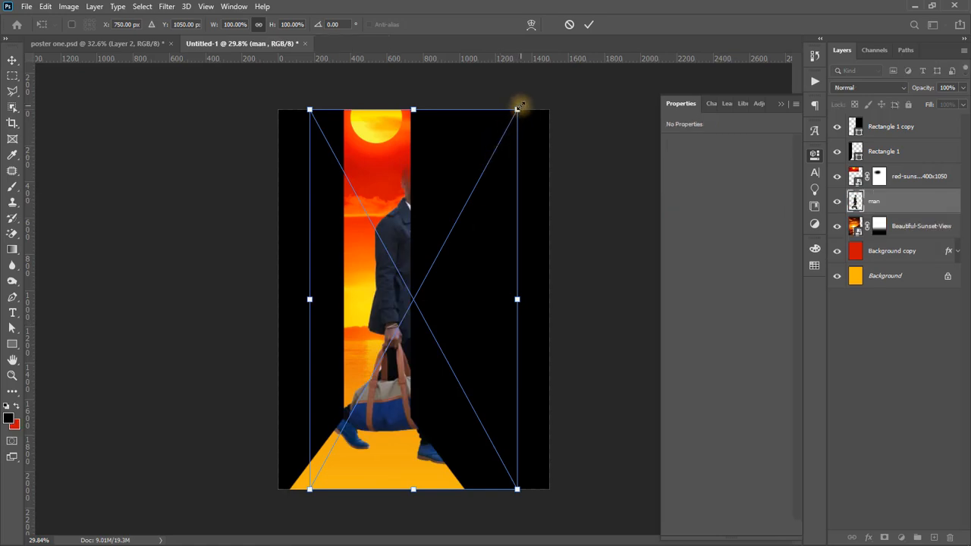
left_click_drag(522, 107, 463, 218)
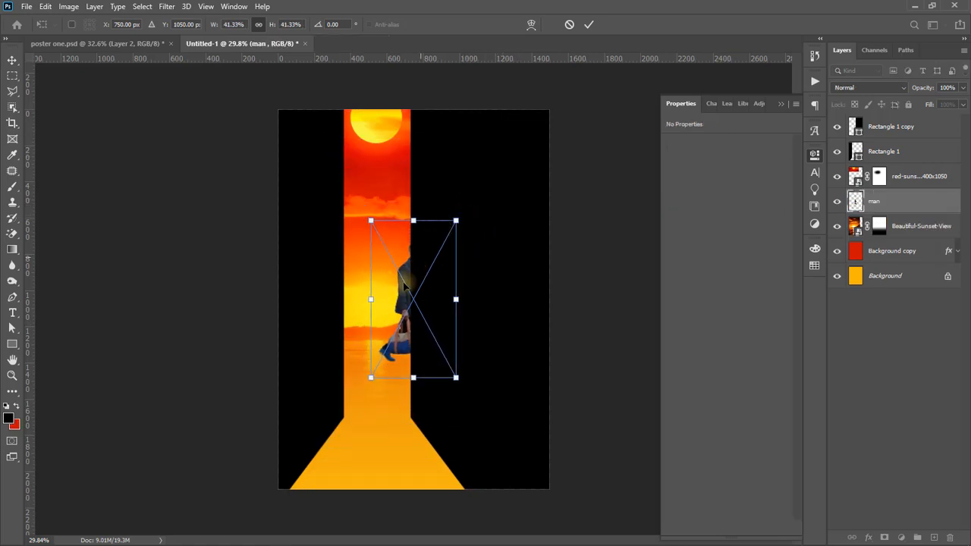
left_click_drag(406, 283, 389, 334)
key("Return")
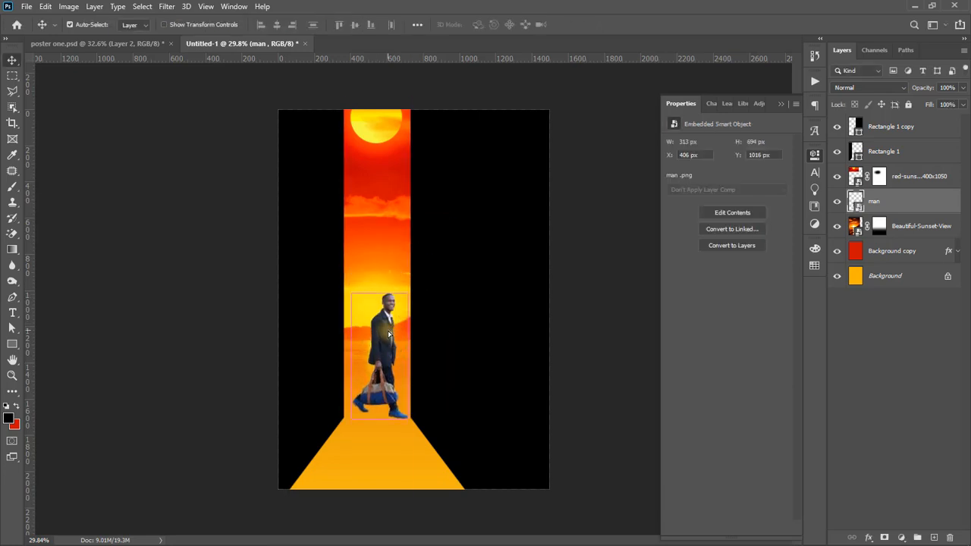
- Scale the man to 28.79% and move him down to the strip's lower end at X 412 px, Y 1238 px
key("ctrl+t")
left_click_drag(430, 271, 419, 296)
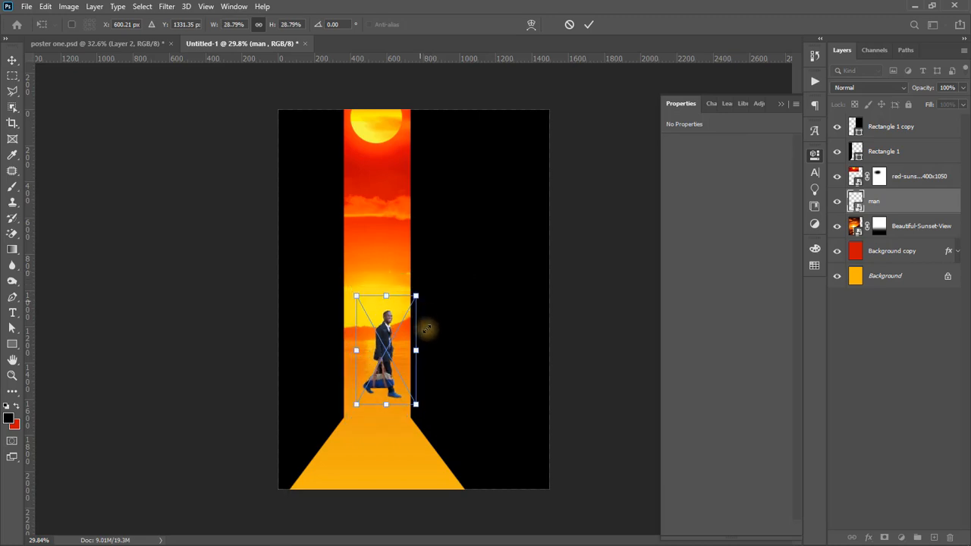
key("Return")
left_click_drag(387, 344, 378, 379)
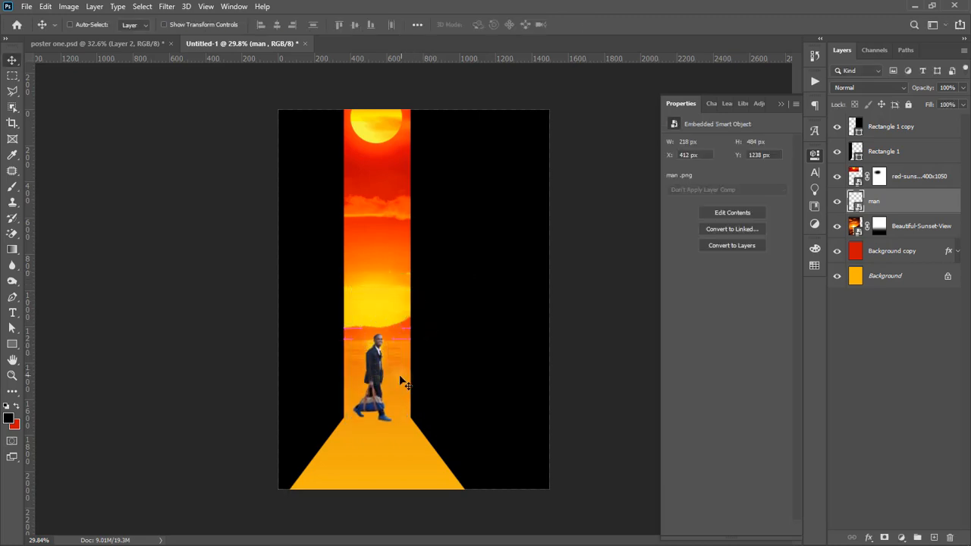
- Scale the man to 21.67% and position him just above where the path widens, at X 459 px, Y 1332 px
scroll(397, 378, "up", 9)
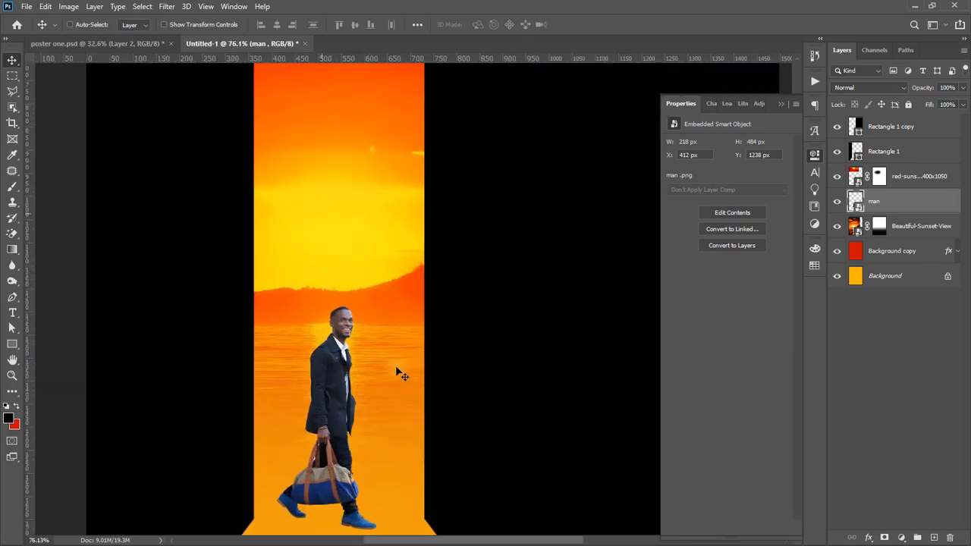
left_click_drag(440, 249, 438, 232)
left_click_drag(371, 282, 381, 265)
key("ctrl+t")
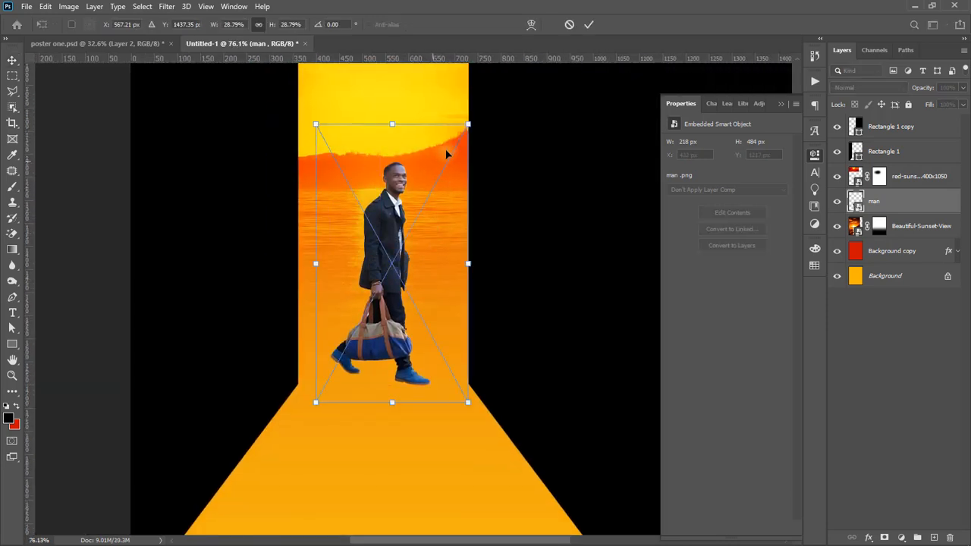
left_click_drag(468, 125, 445, 153)
key("Return")
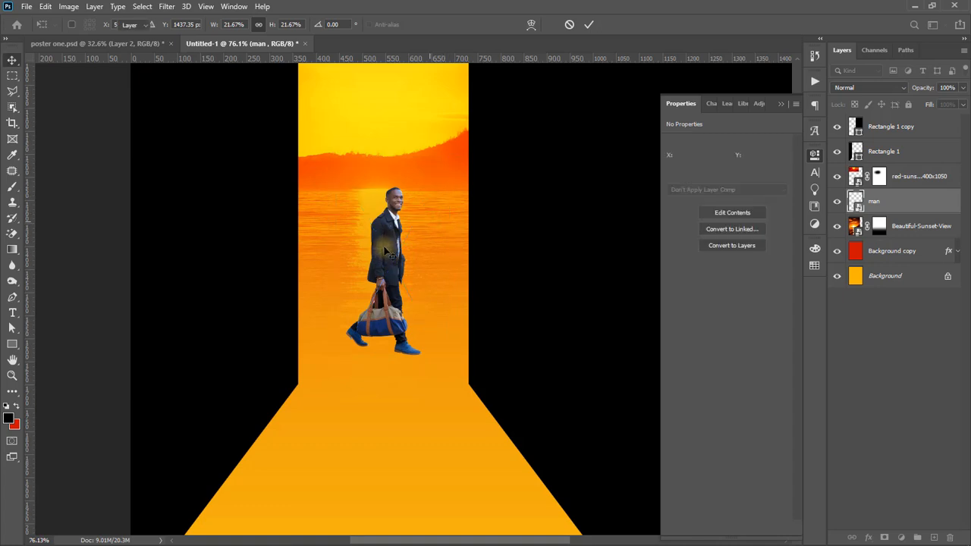
left_click_drag(385, 251, 382, 275)
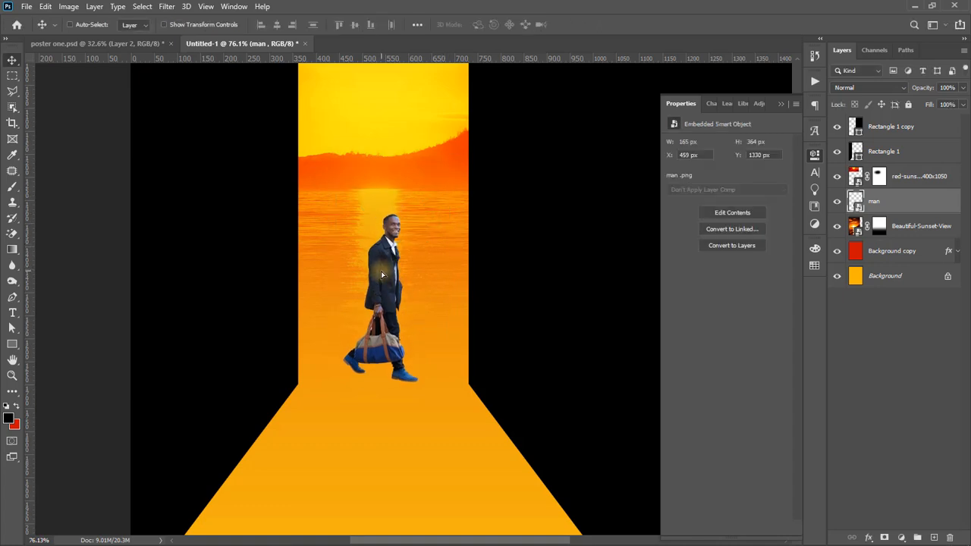
key("Down")
key("Down")
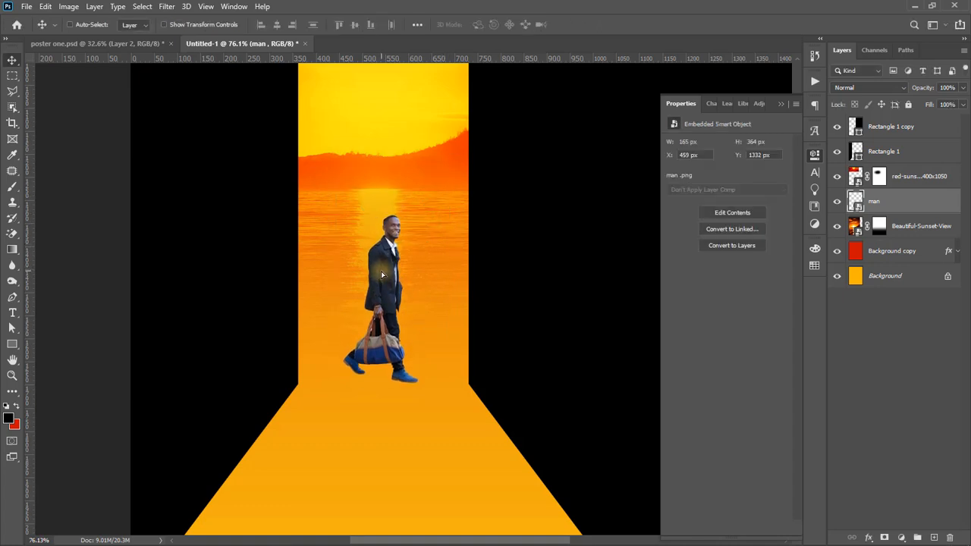
- Add a Black & White adjustment layer above the man layer and clip it to the man only
scroll(550, 277, "right", 1)
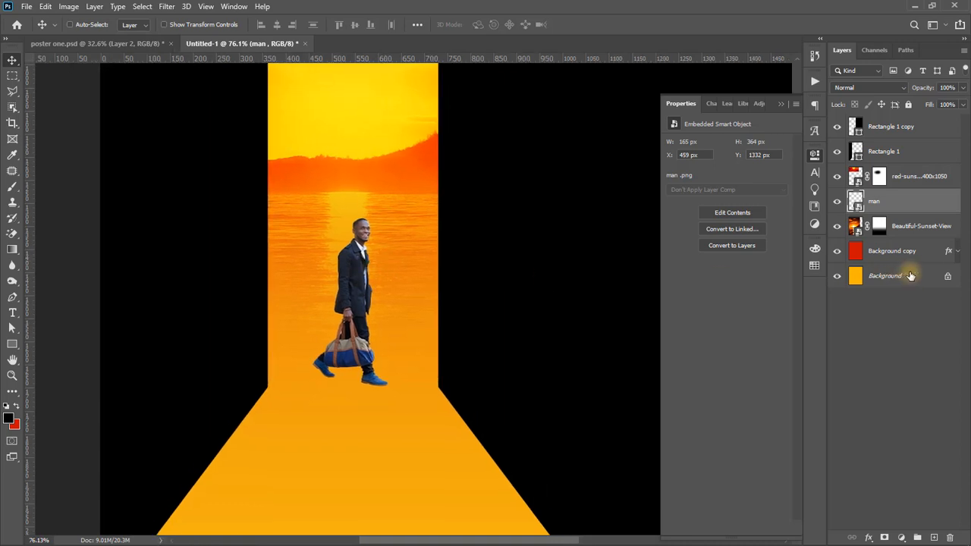
left_click(814, 155)
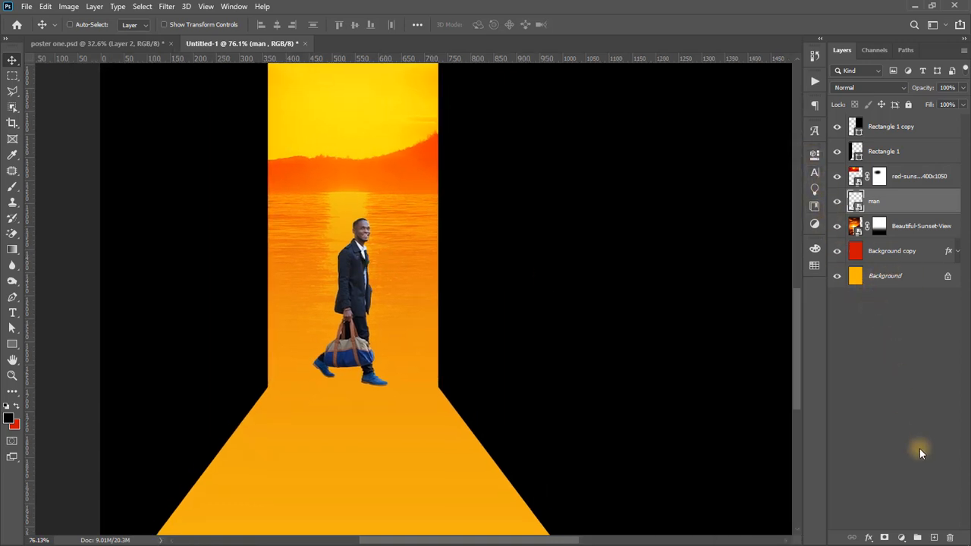
left_click(903, 538)
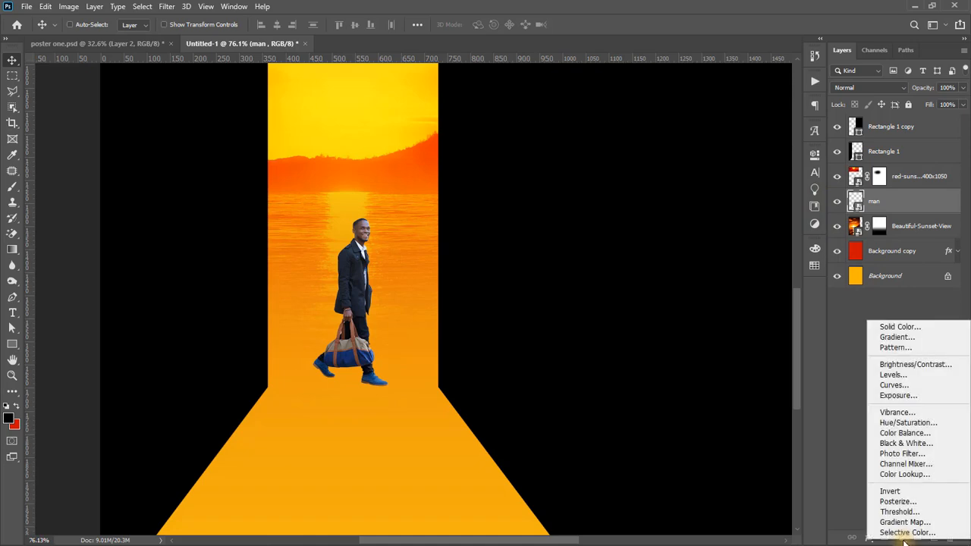
left_click(902, 444)
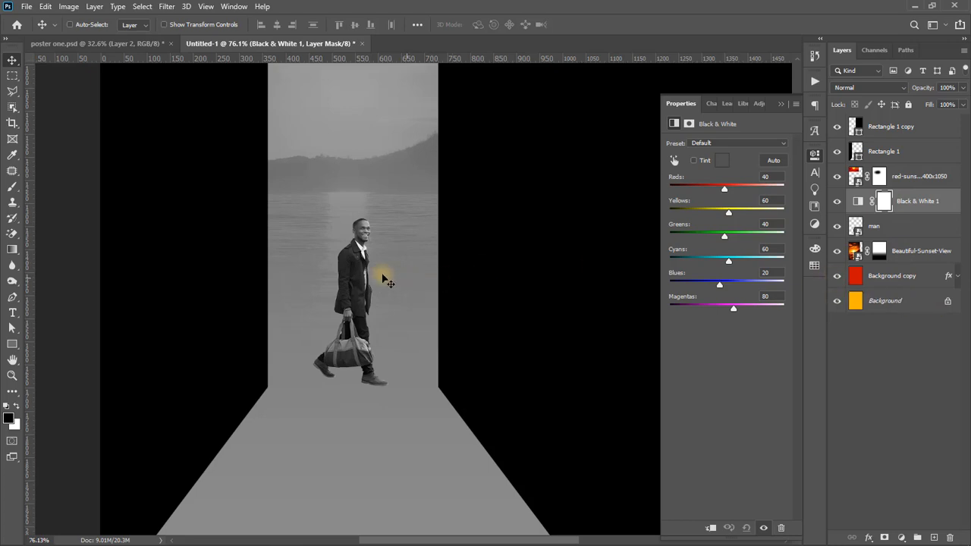
left_click(903, 210, "alt")
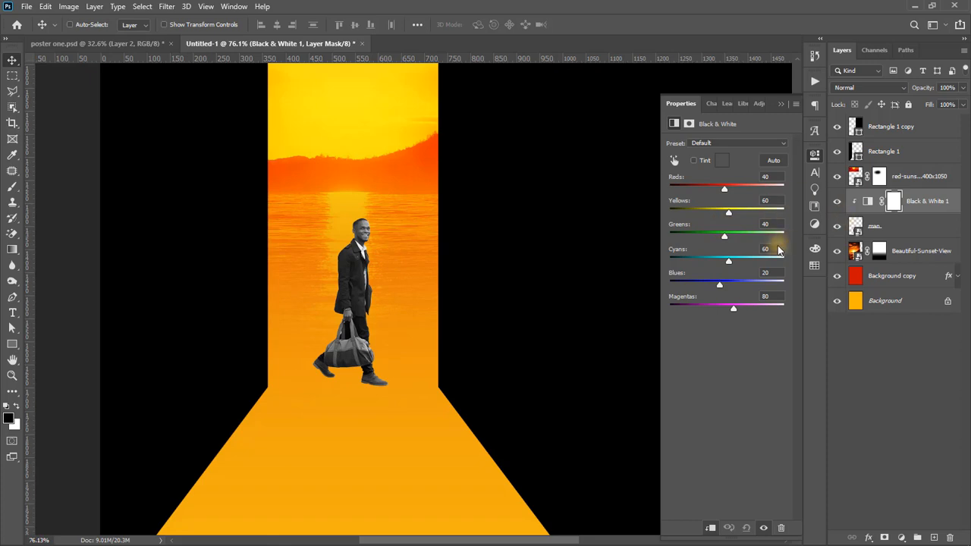
- Compare the man with and without the Black & White adjustment, and set its Cyans to -20 and Blues to -36
left_click(838, 201)
left_click(838, 201)
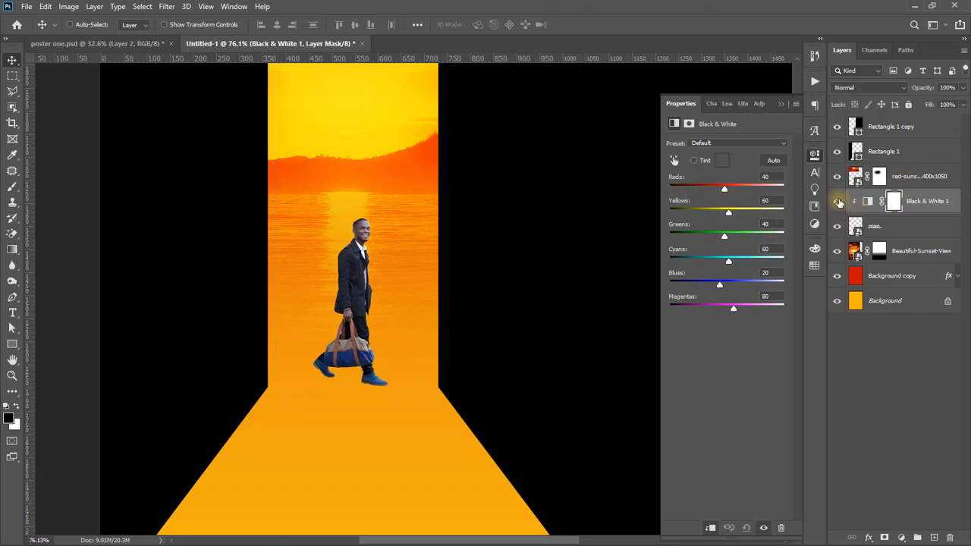
left_click(696, 284)
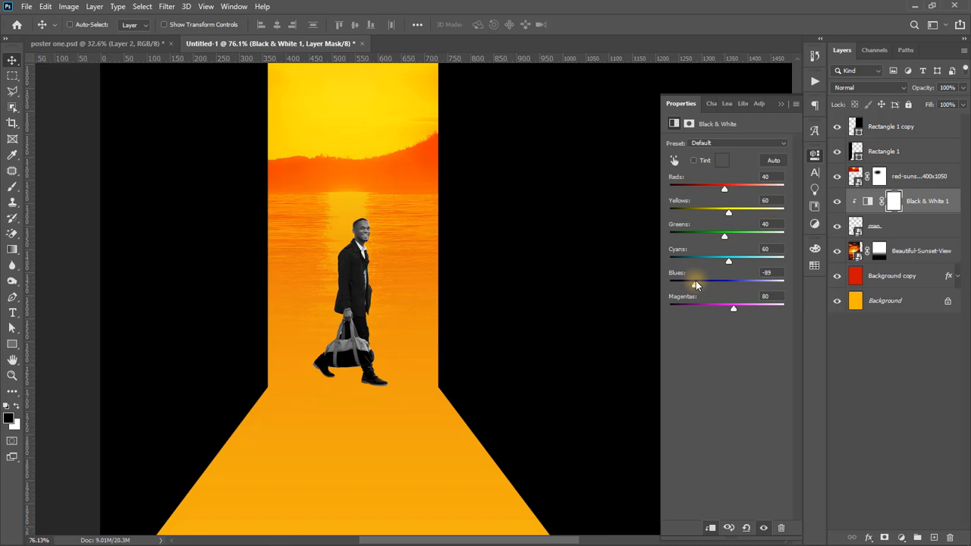
left_click_drag(702, 258, 715, 259)
- Target the Black & White adjustment's mask and set up the Brush tool with 78% opacity and 83% flow
left_click(893, 204)
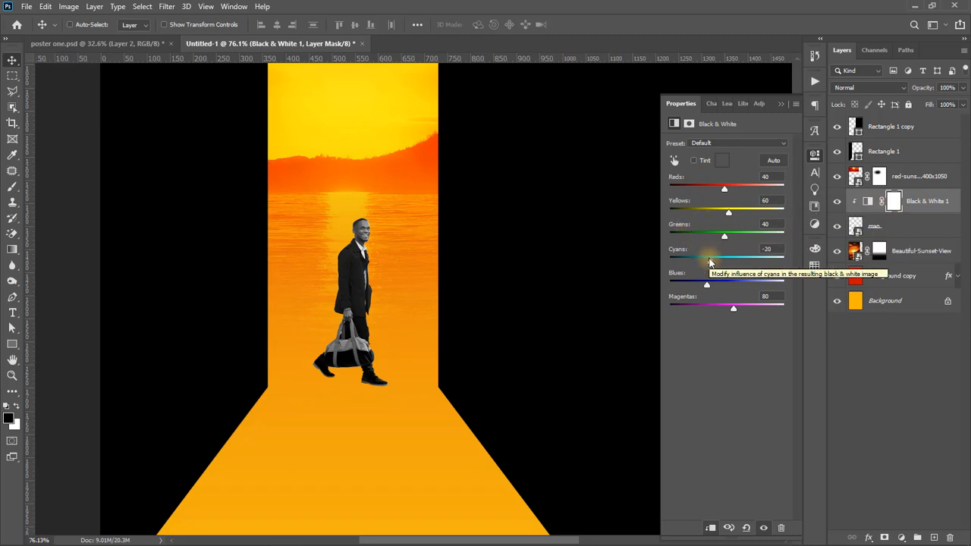
left_click(13, 186)
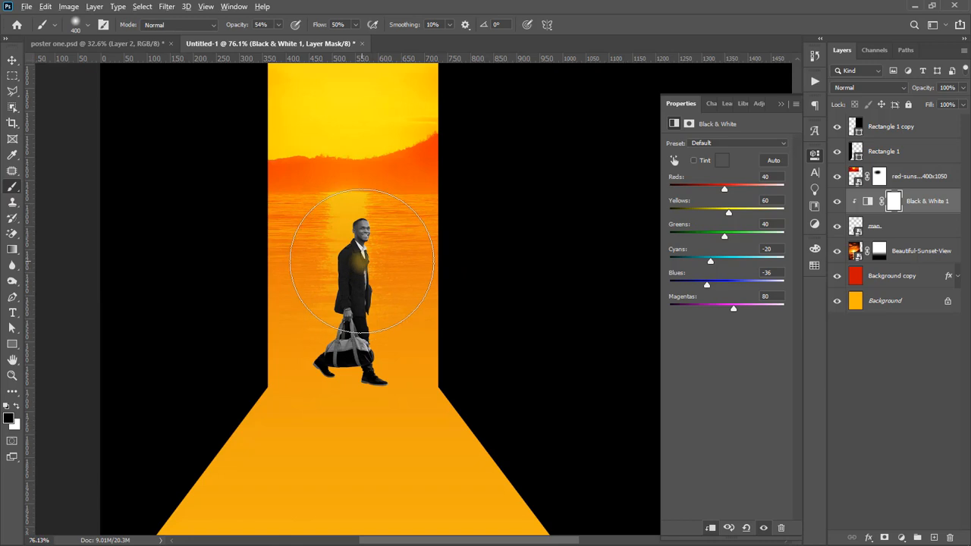
right_click(323, 271, "alt")
left_click_drag(322, 267, 304, 267)
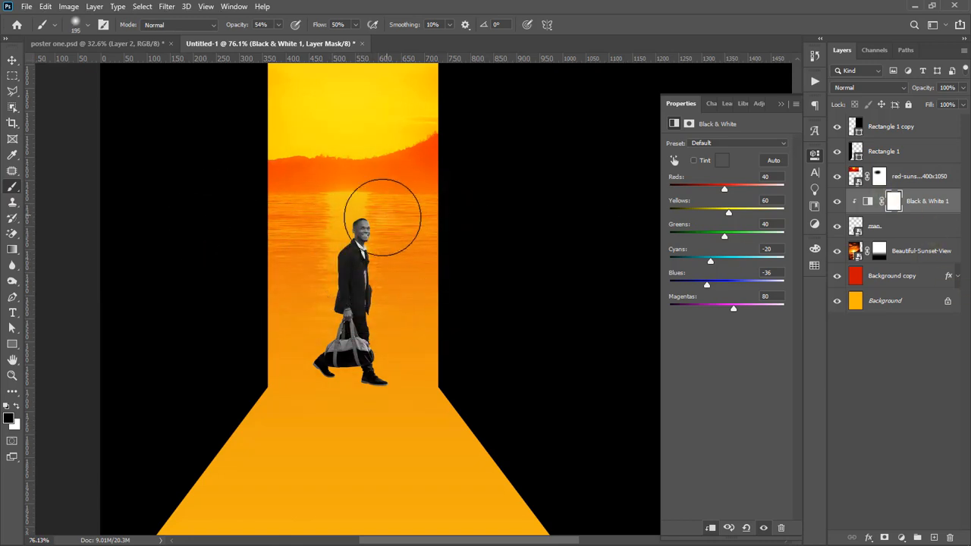
scroll(368, 220, "up", 3)
scroll(364, 236, "up", 7)
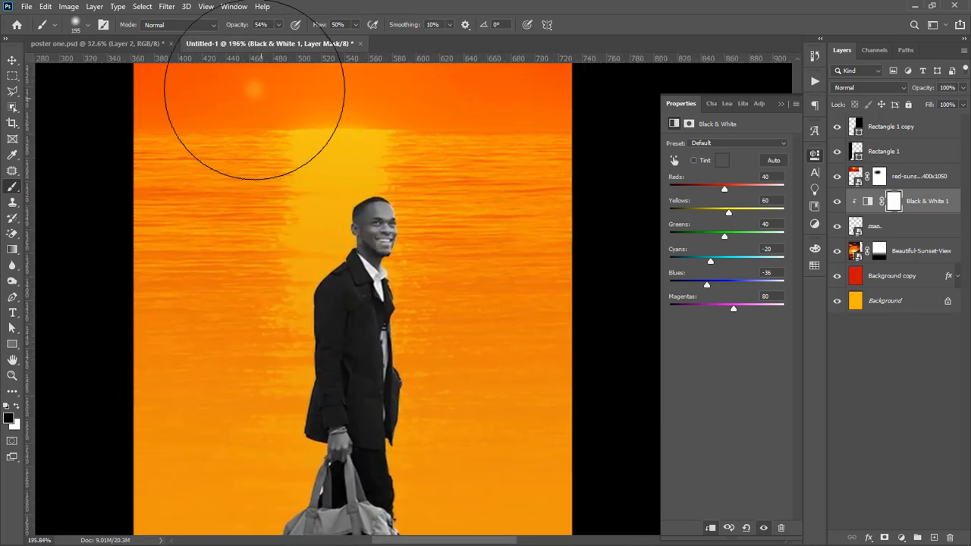
left_click(278, 24)
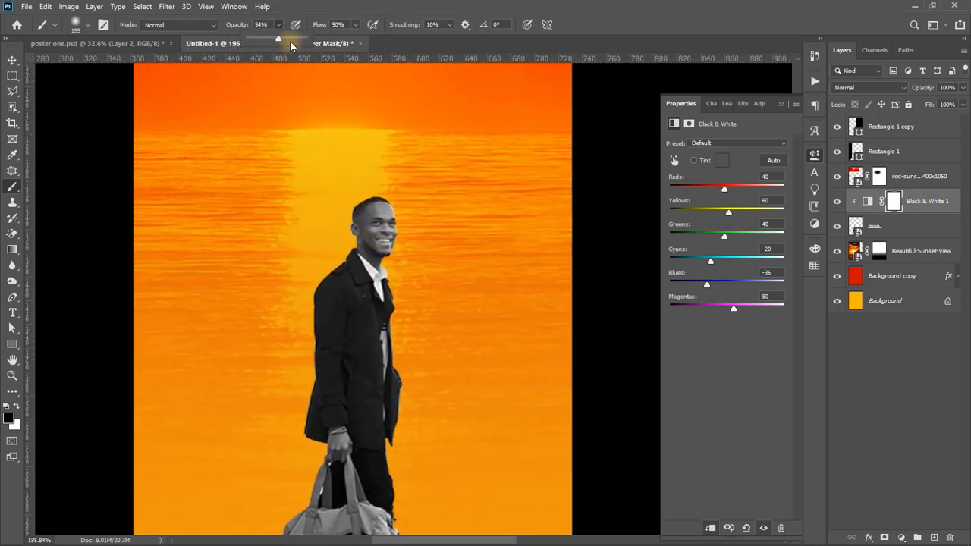
left_click_drag(293, 44, 360, 28)
left_click(356, 25)
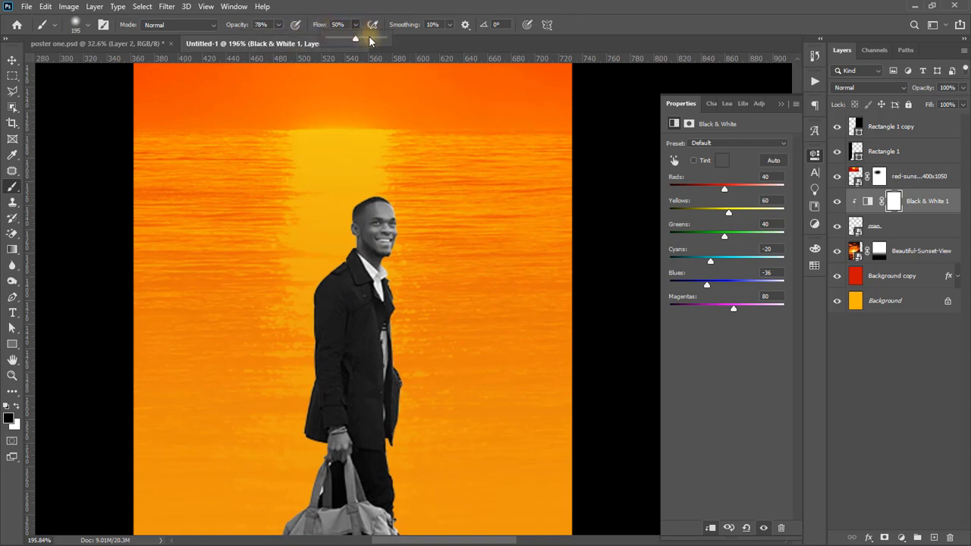
left_click(372, 38)
left_click(372, 13)
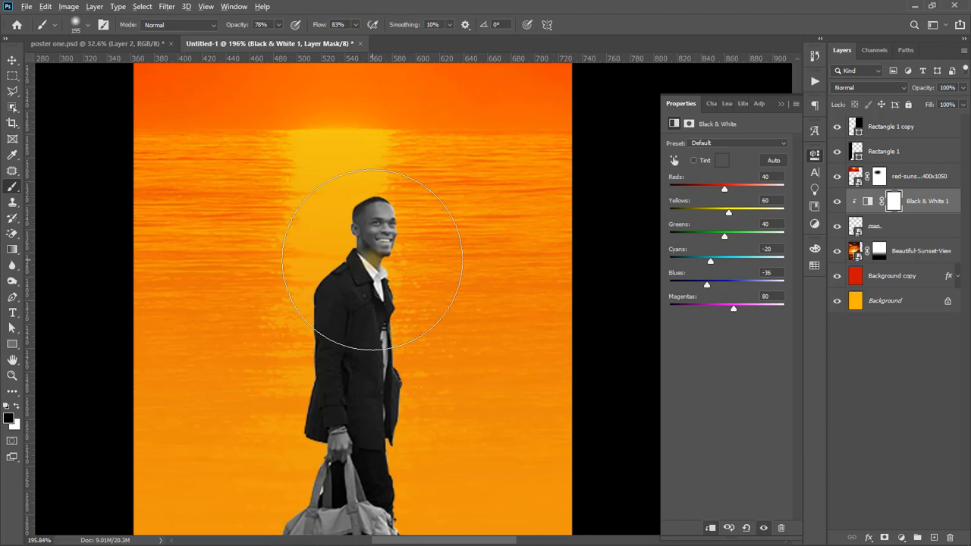
- Paint black on the adjustment's mask over the man's face with a 33 px brush and over his hand with a 15 px brush
left_click_drag(371, 260, 285, 267)
mouse_move(369, 227)
left_mouse_down()
mouse_move(352, 252)
mouse_move(369, 227)
mouse_move(380, 242)
mouse_move(381, 209)
mouse_move(385, 245)
mouse_move(390, 225)
mouse_move(367, 257)
mouse_move(367, 234)
mouse_move(388, 246)
mouse_move(388, 226)
mouse_move(372, 231)
mouse_move(366, 218)
mouse_move(356, 228)
mouse_move(360, 196)
mouse_move(379, 225)
left_mouse_up()
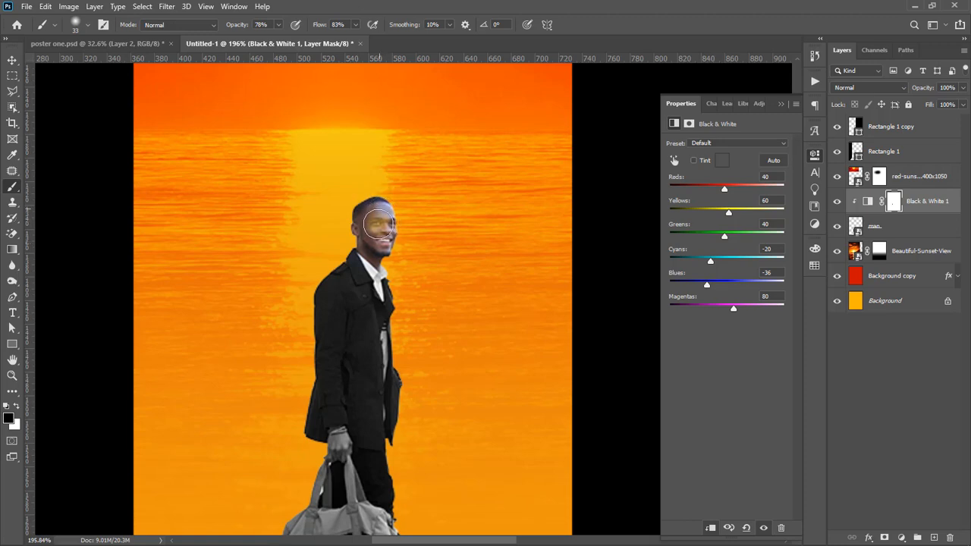
scroll(357, 277, "down", 3)
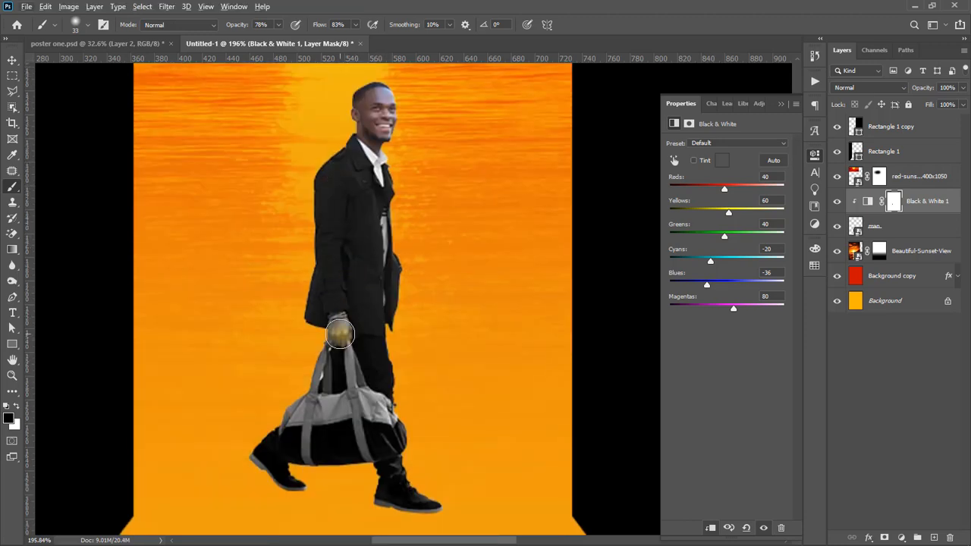
key("bracketleft")
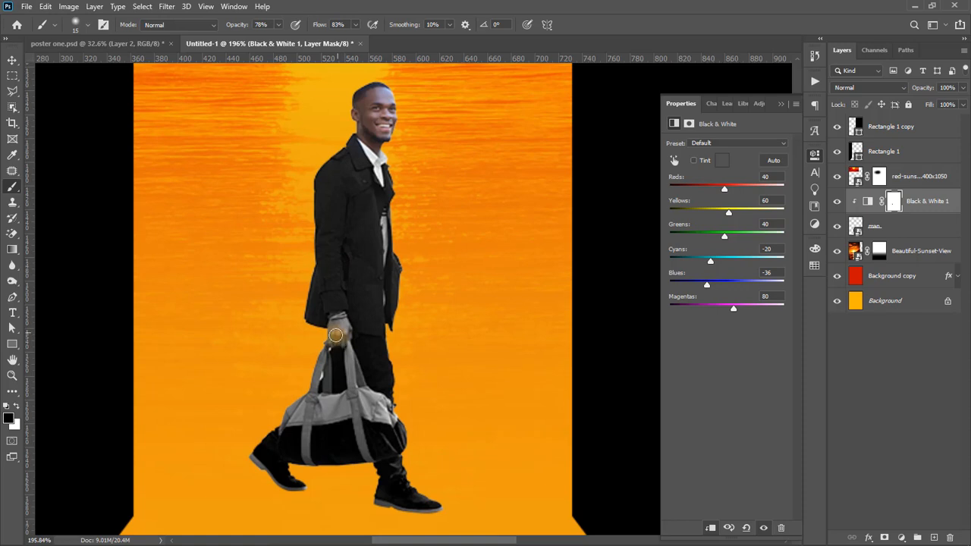
mouse_move(335, 334)
left_mouse_down()
mouse_move(346, 311)
mouse_move(333, 330)
mouse_move(333, 318)
mouse_move(344, 338)
mouse_move(334, 348)
mouse_move(345, 342)
mouse_move(339, 318)
left_mouse_up()
scroll(422, 295, "down", 2)
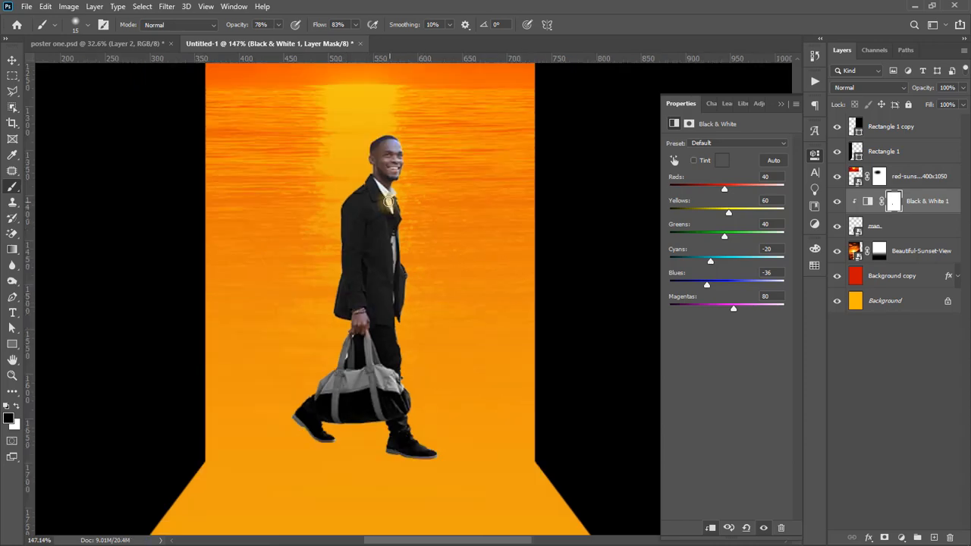
scroll(388, 201, "up", 2)
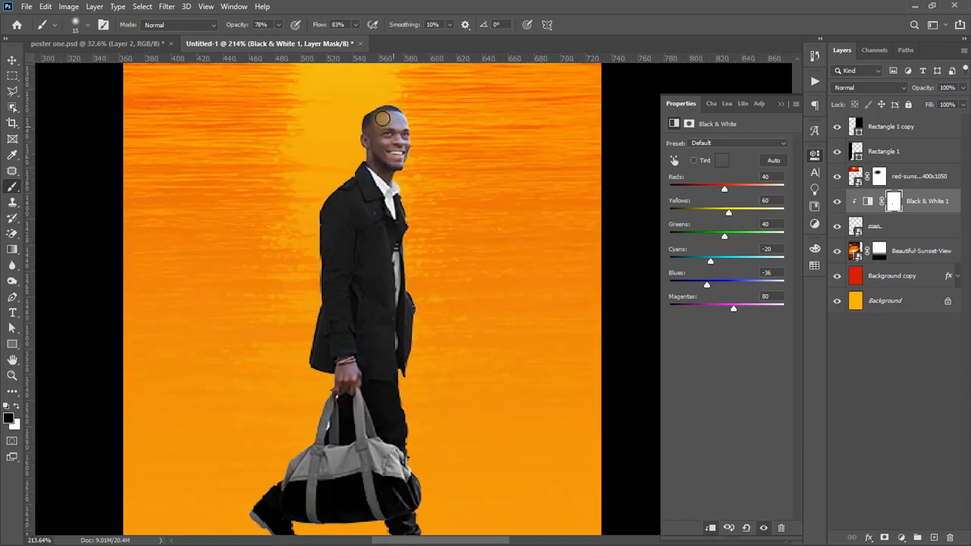
scroll(414, 256, "down", 3)
key("v")
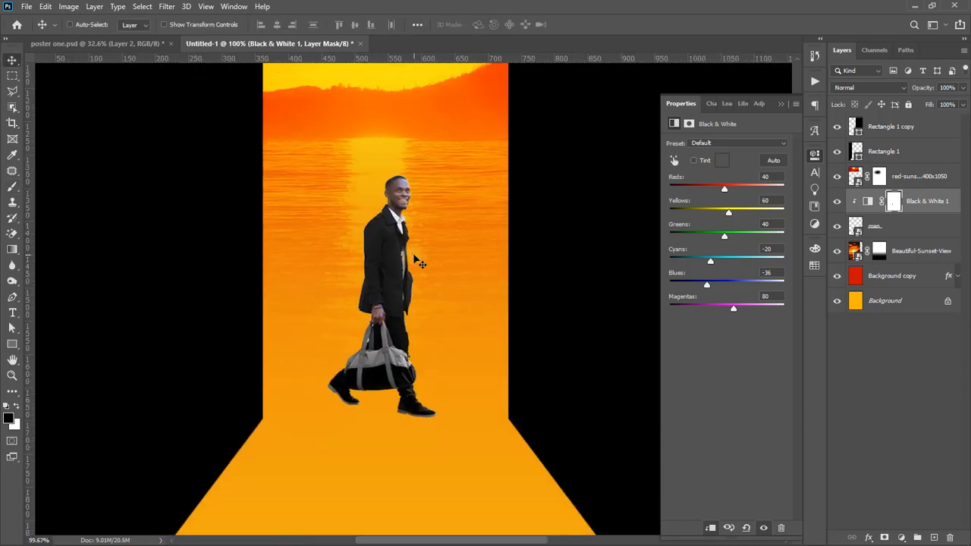
scroll(410, 255, "up", 1)
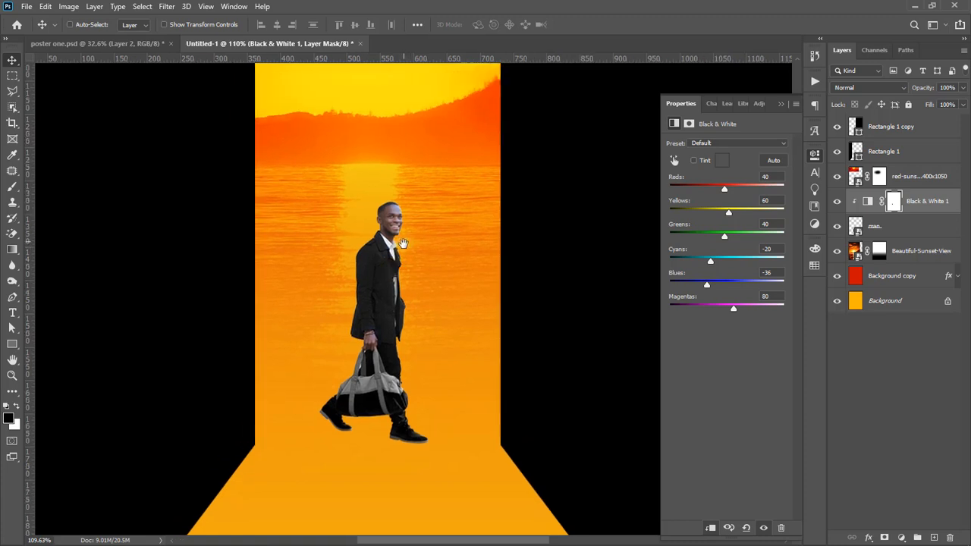
left_click(933, 199)
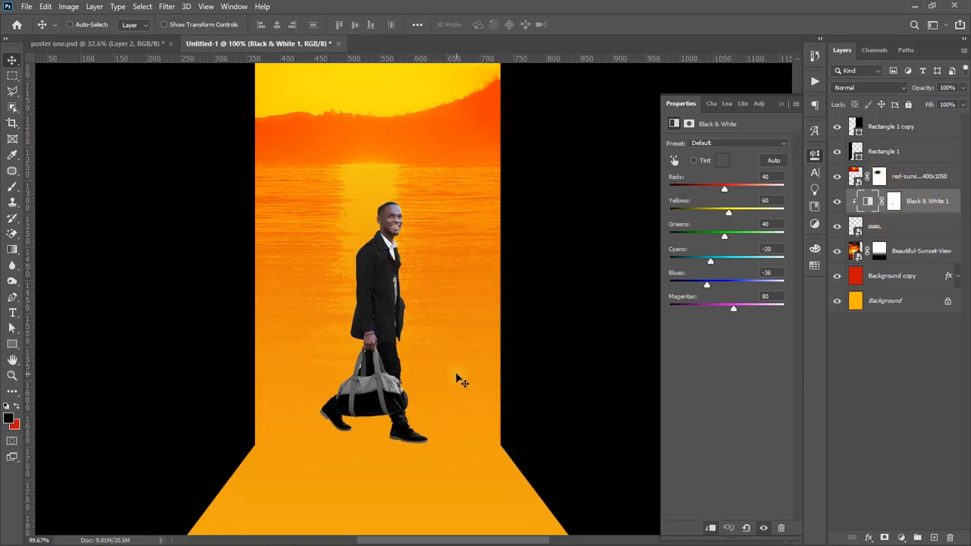
scroll(454, 371, "down", 2)
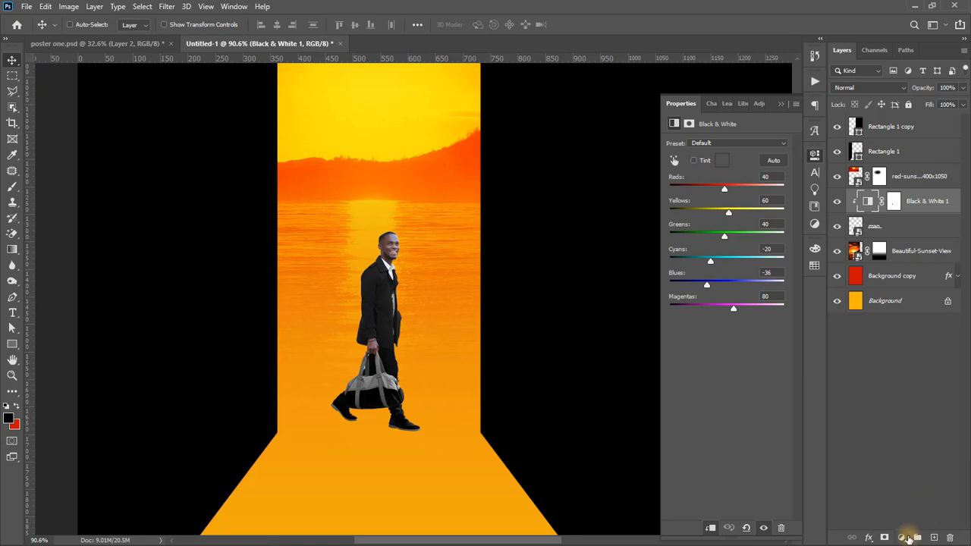
- Add a Gradient Map adjustment above the Black & White layer using the red-to-yellow preset, and clip it to the man
left_click(902, 538)
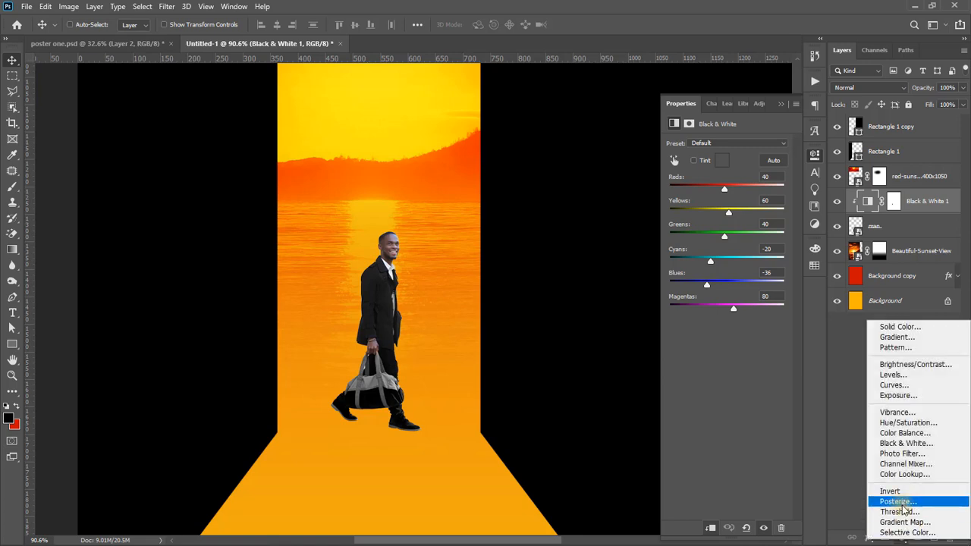
left_click(903, 522)
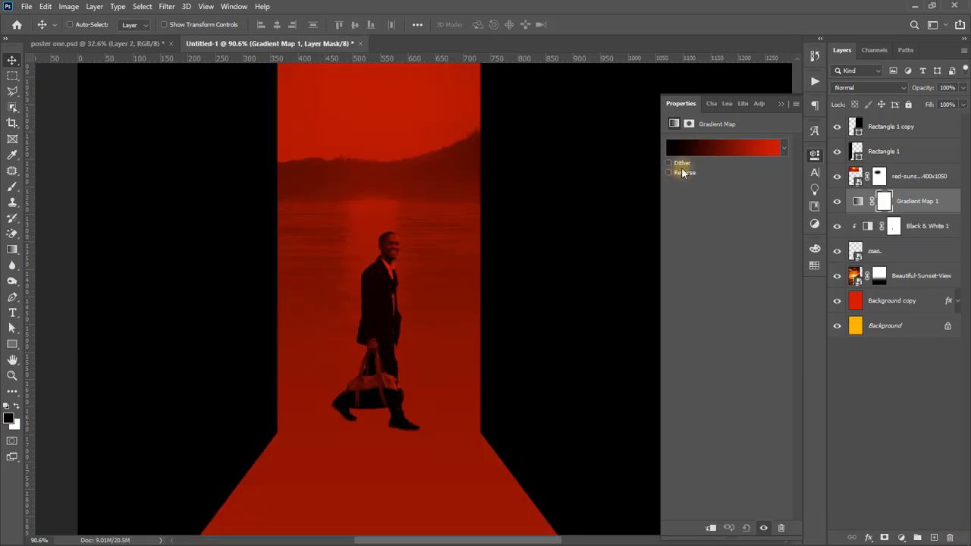
left_click(721, 149)
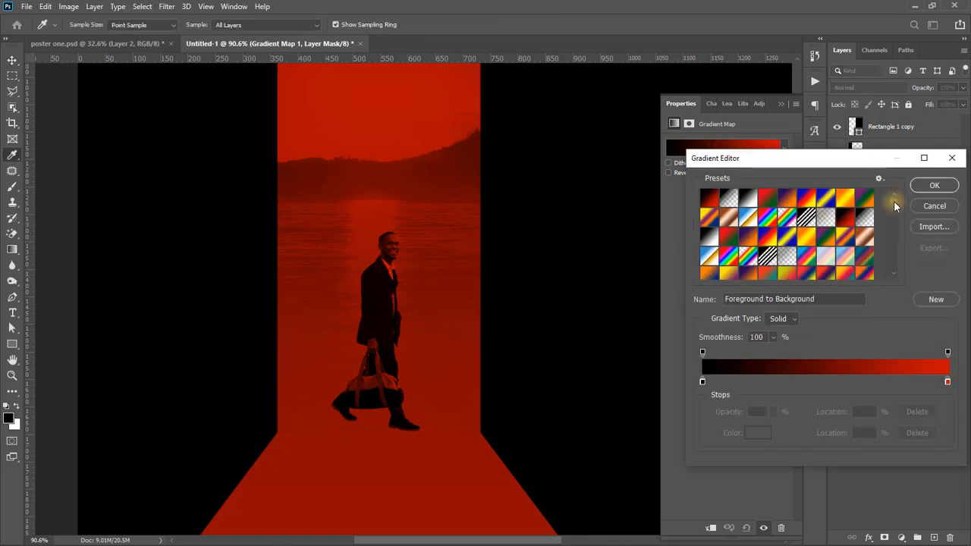
left_click_drag(894, 200, 894, 258)
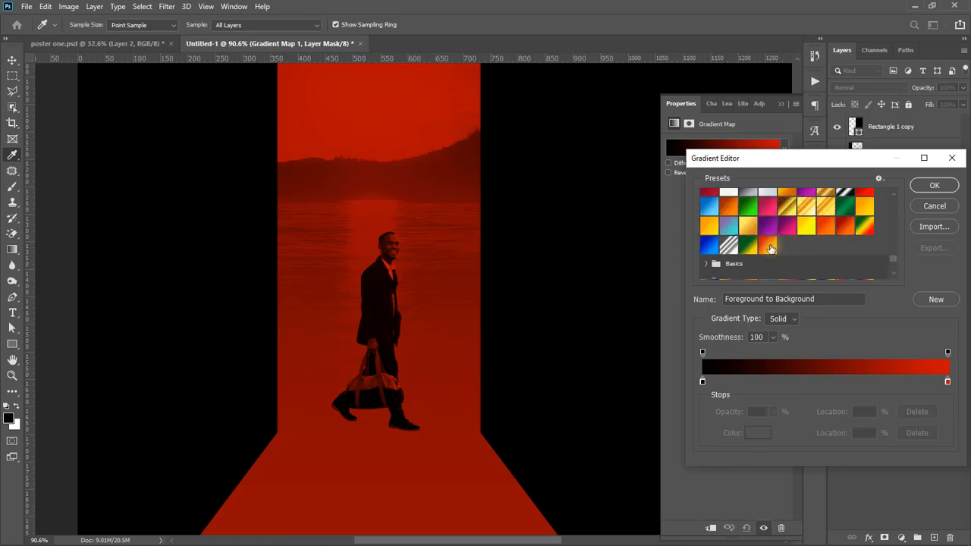
left_click(770, 247)
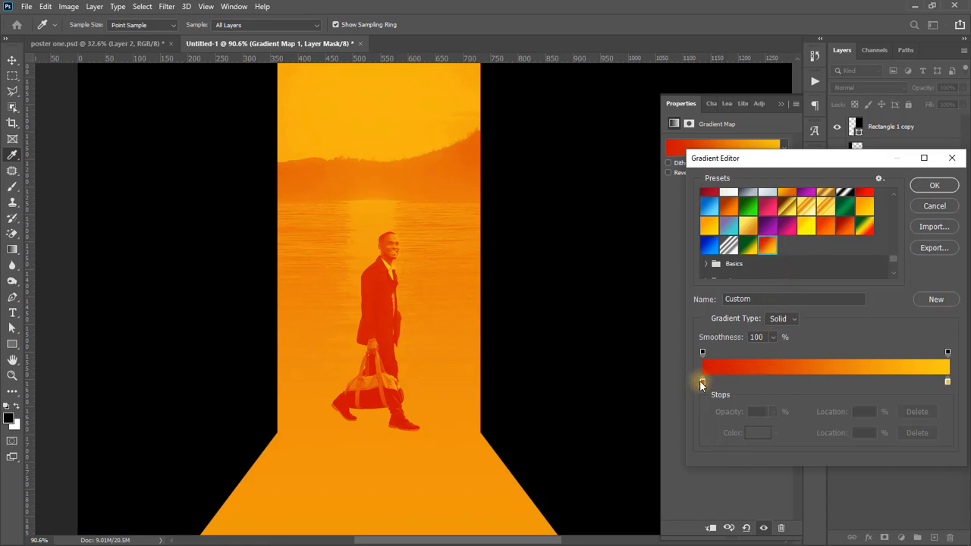
left_click(817, 381)
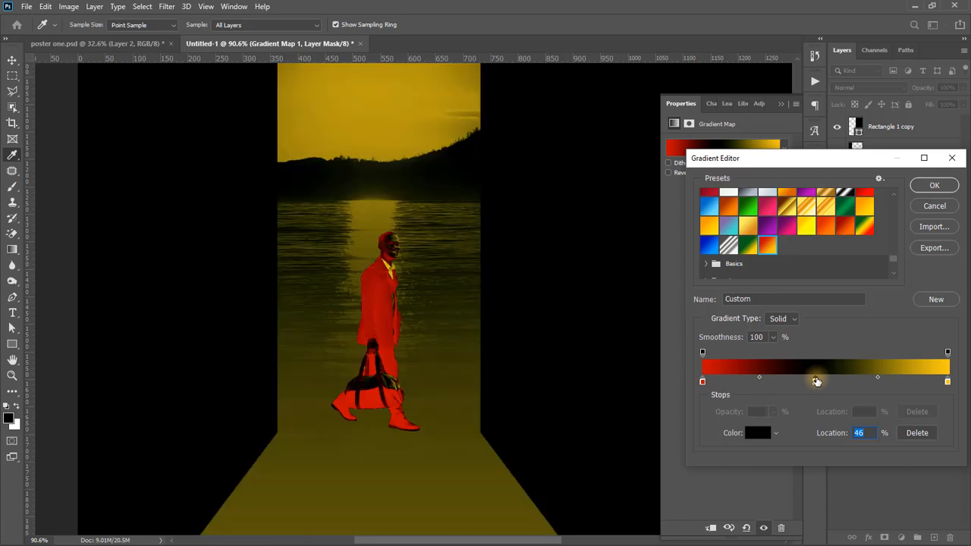
left_click_drag(816, 381, 862, 310)
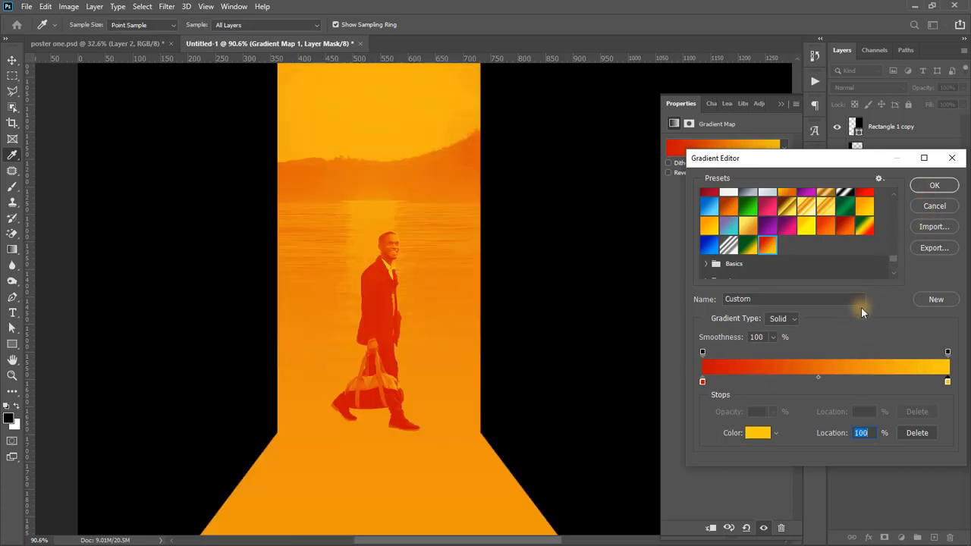
left_click(934, 185)
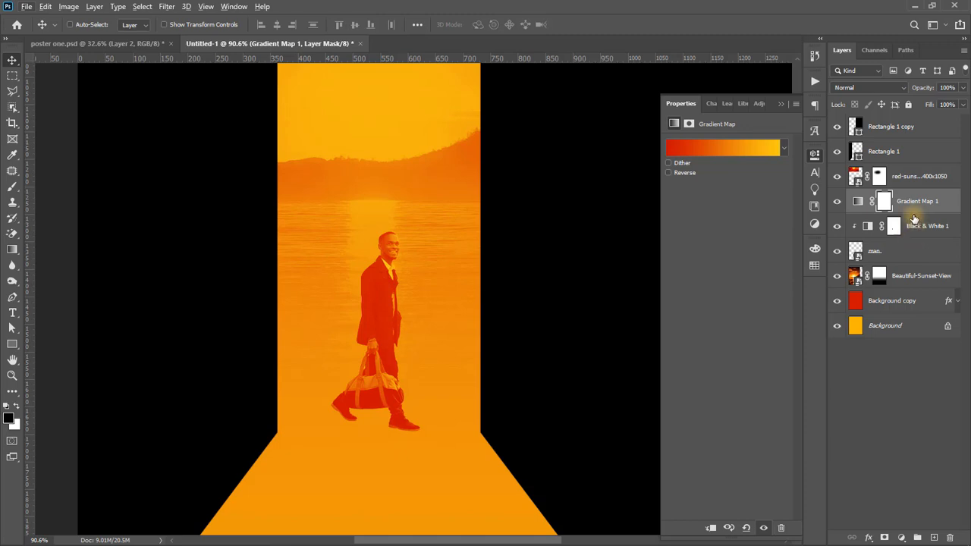
left_click(908, 213, "alt")
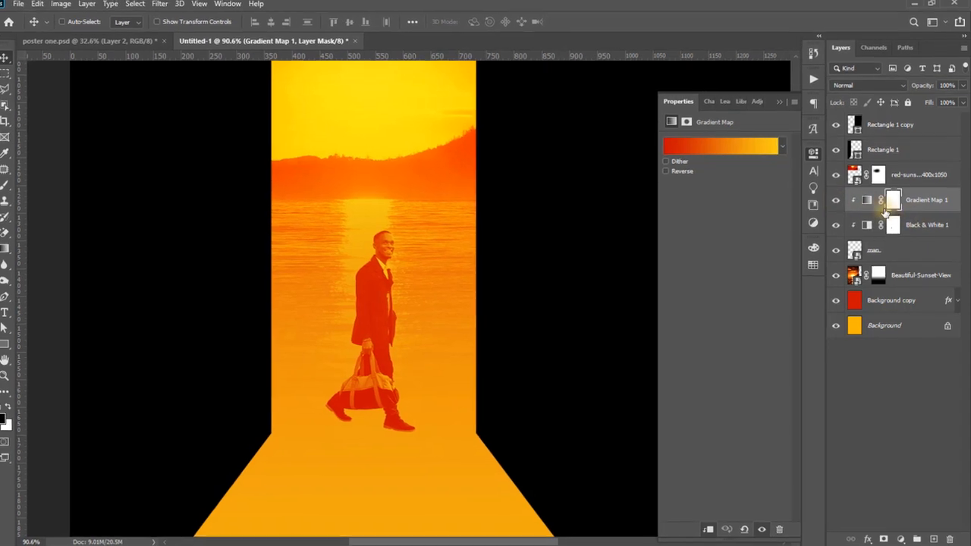
- Open the clipped Gradient Map's gradient for editing and add a red color stop at 42%, sampled from the starting red
left_click(698, 146)
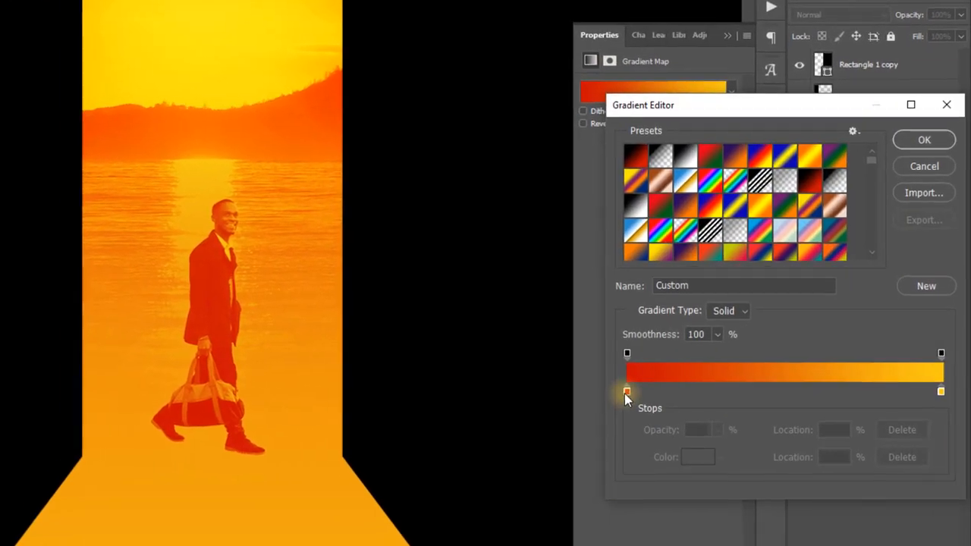
left_click(773, 389)
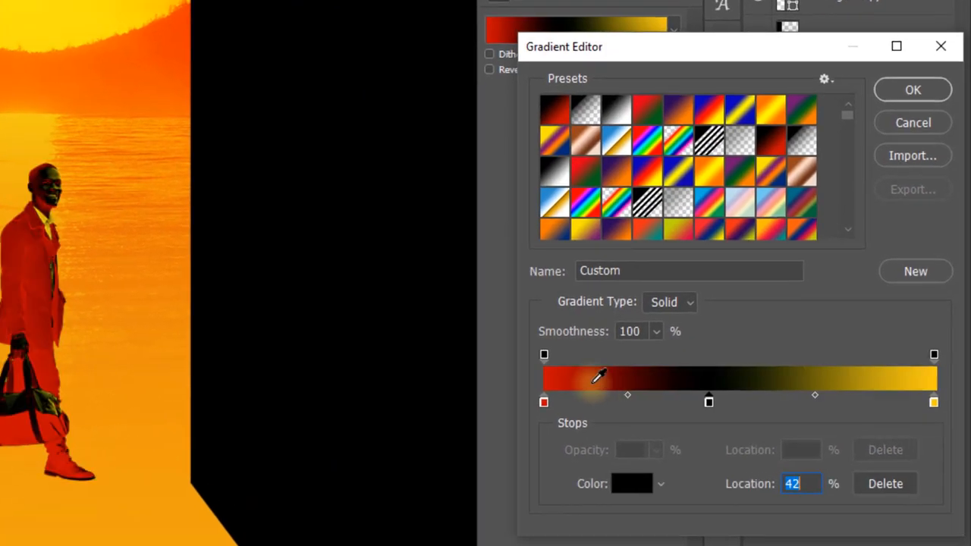
left_click(529, 376)
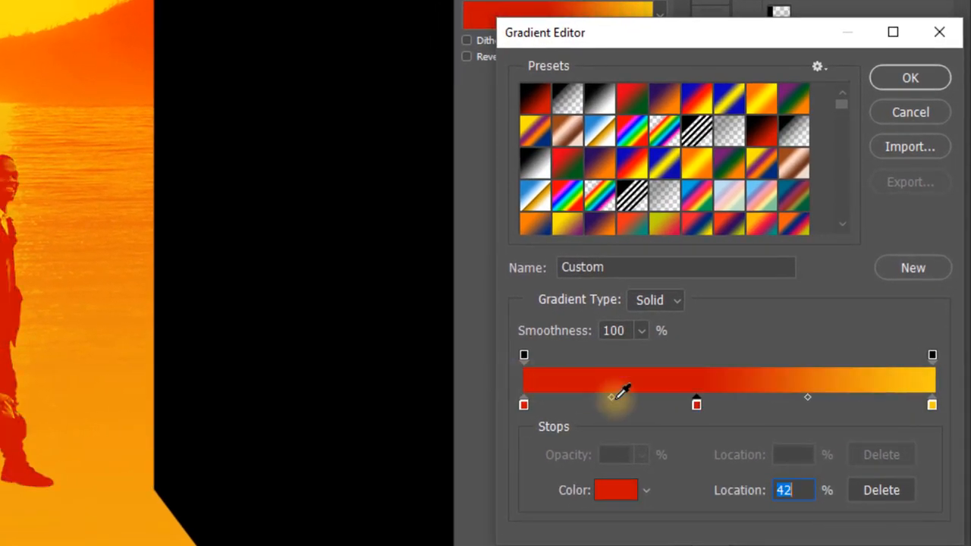
- Change the gradient's starting stop to black (000000) and move the middle red stop to 50%
left_click(523, 406)
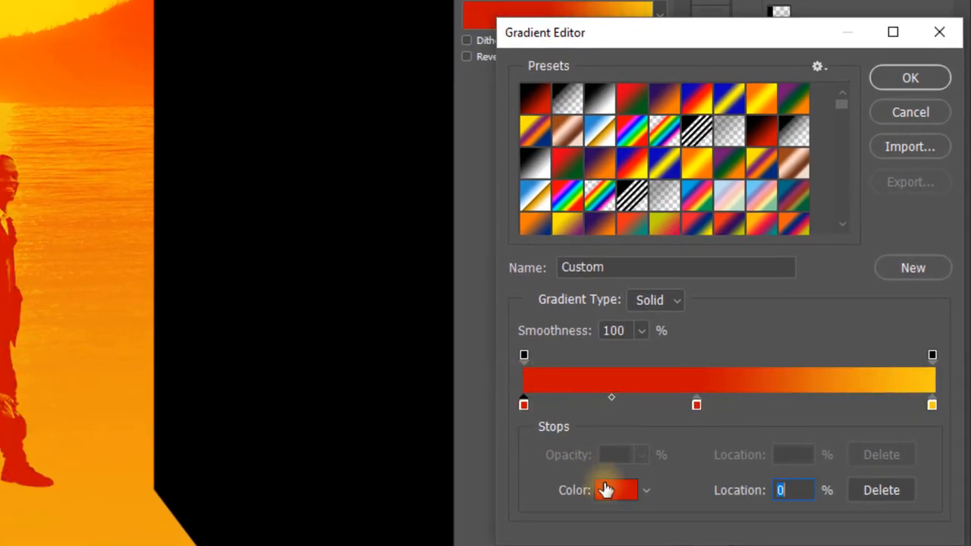
left_click(599, 490)
left_click(441, 373)
left_click_drag(441, 373, 432, 404)
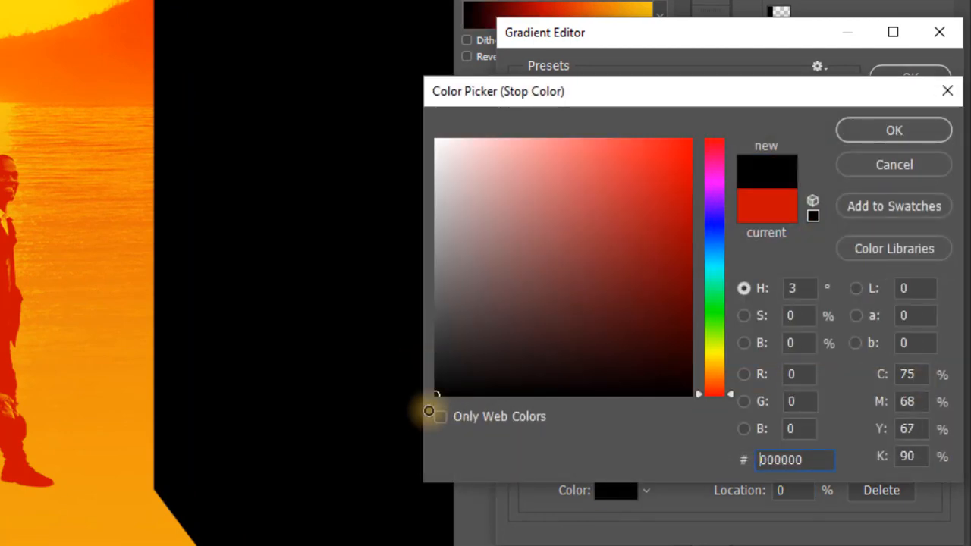
left_click(887, 133)
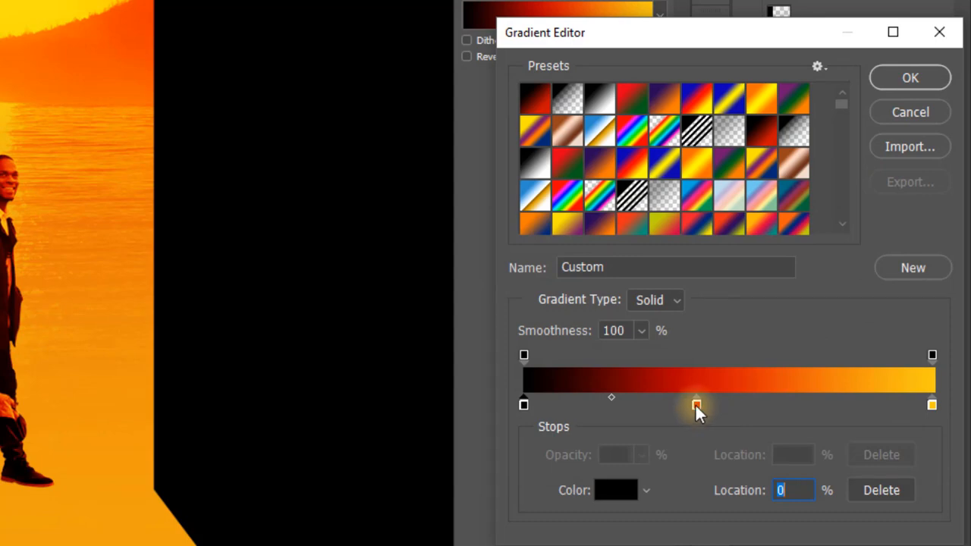
left_click_drag(695, 404, 730, 409)
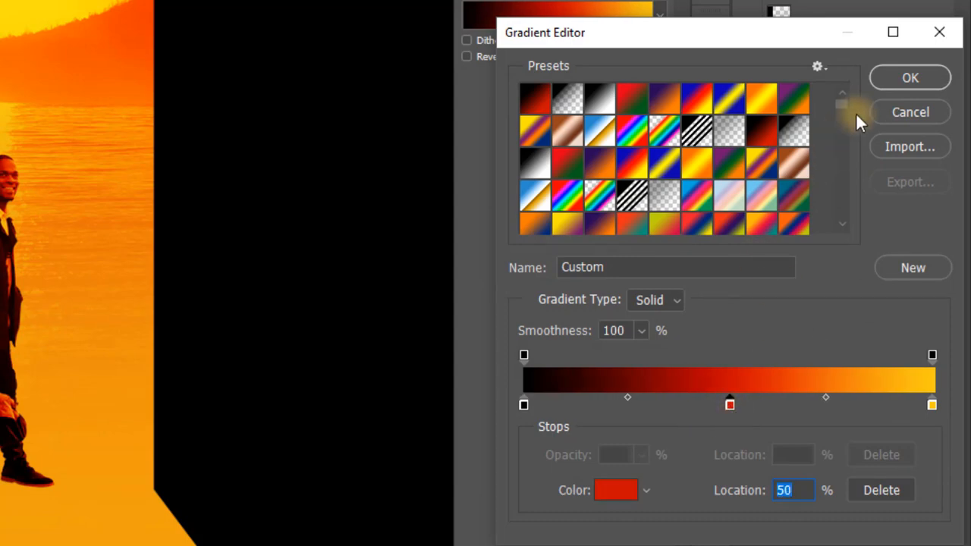
left_click(895, 74)
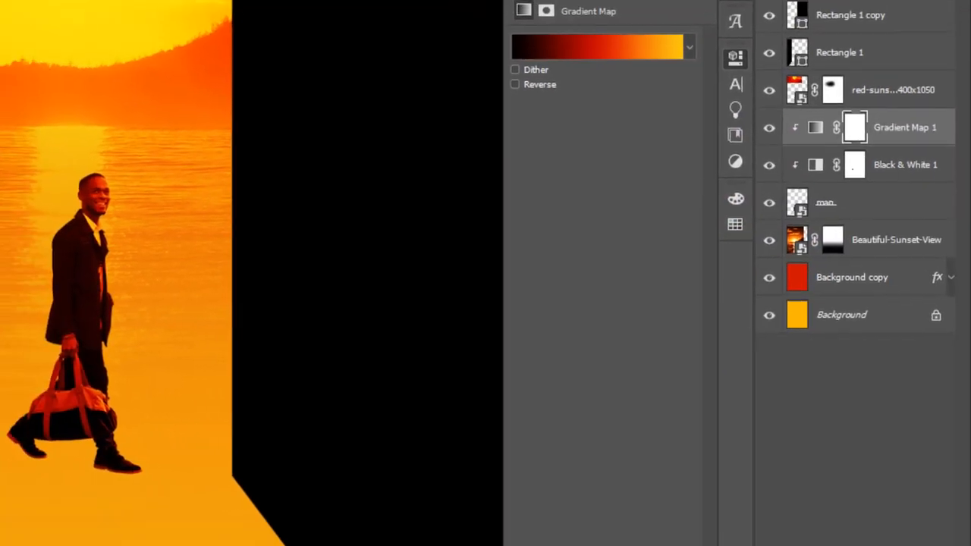
- Set the Gradient Map layer to Hard Light blending at 39% opacity
left_click(813, 2)
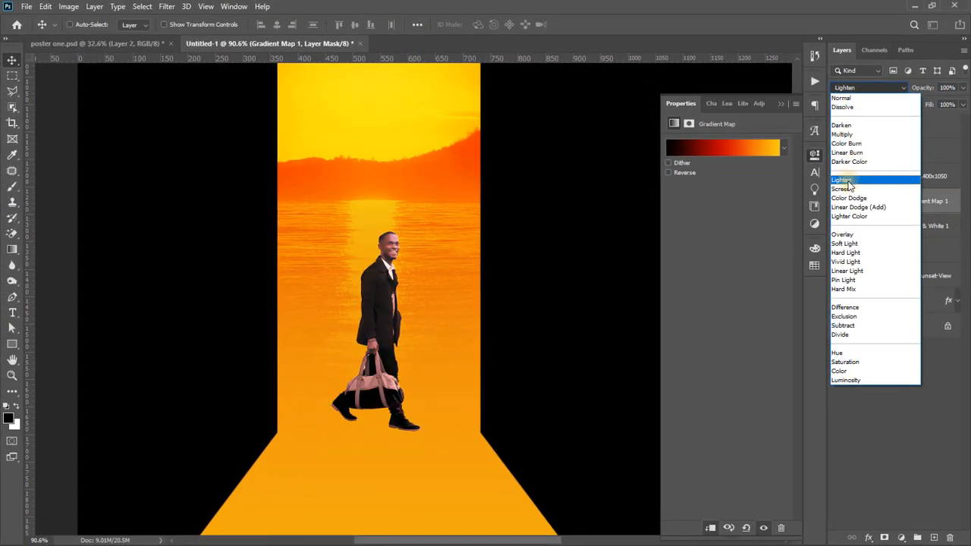
left_click(844, 253)
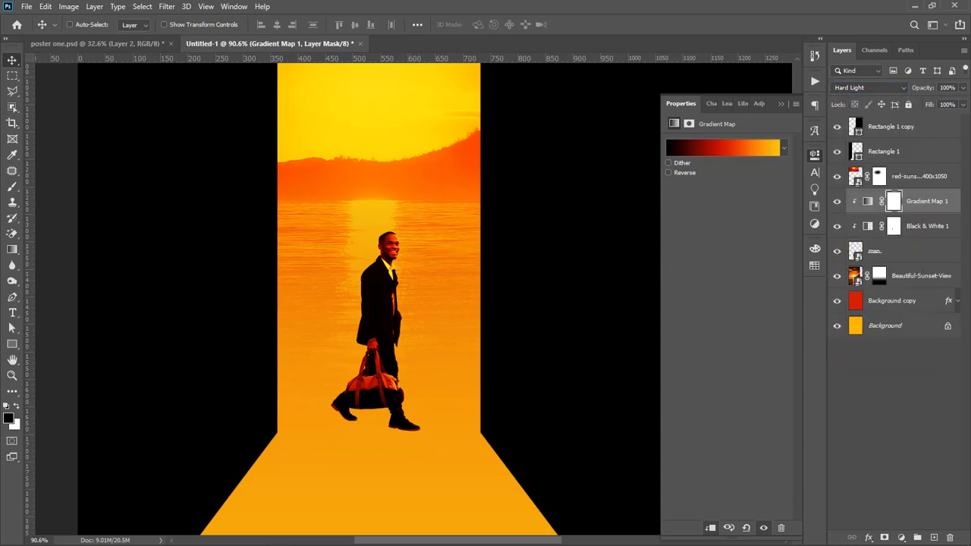
left_click(963, 88)
left_click_drag(962, 103, 934, 105)
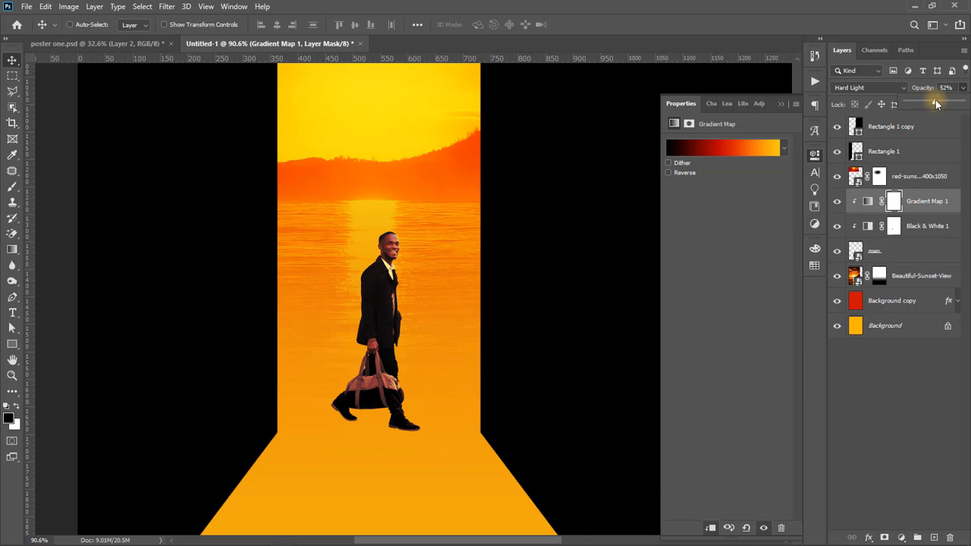
left_click_drag(936, 100, 926, 99)
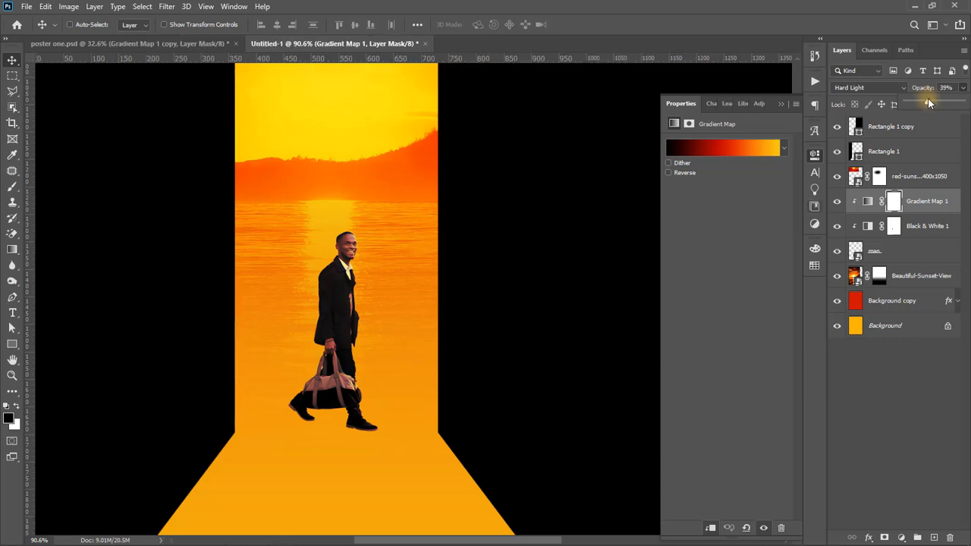
- Add a Threshold adjustment layer above the Gradient Map layer and clip it to the man
left_click(920, 201)
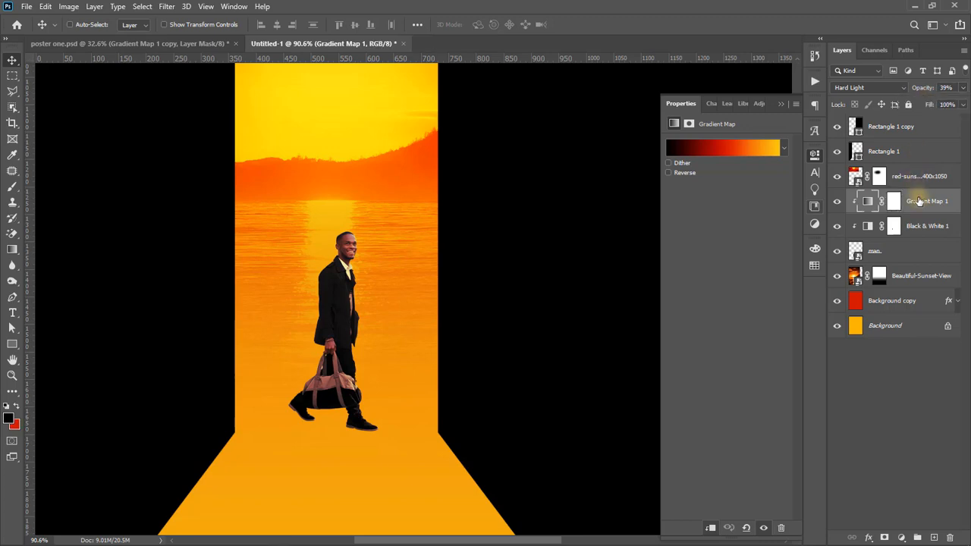
left_click(870, 537)
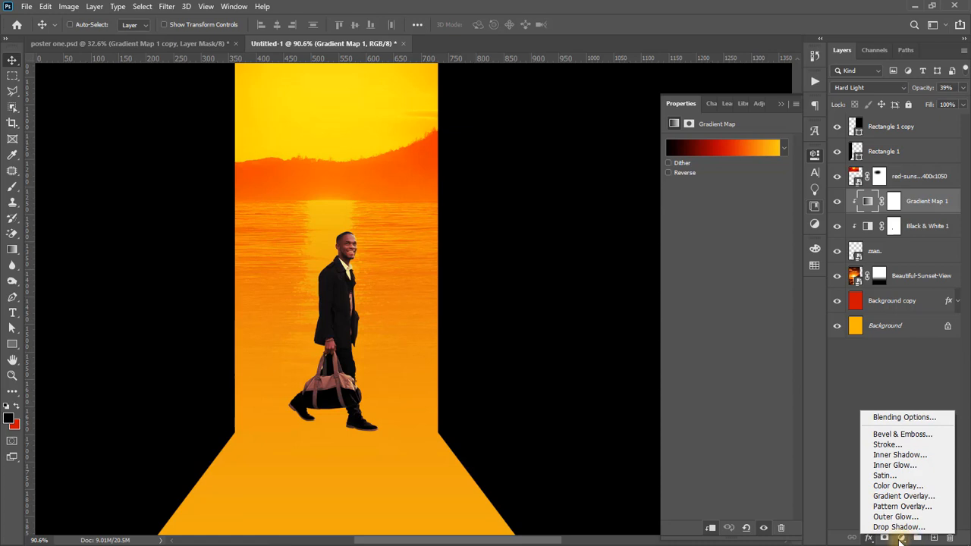
left_click(901, 539)
left_click(903, 538)
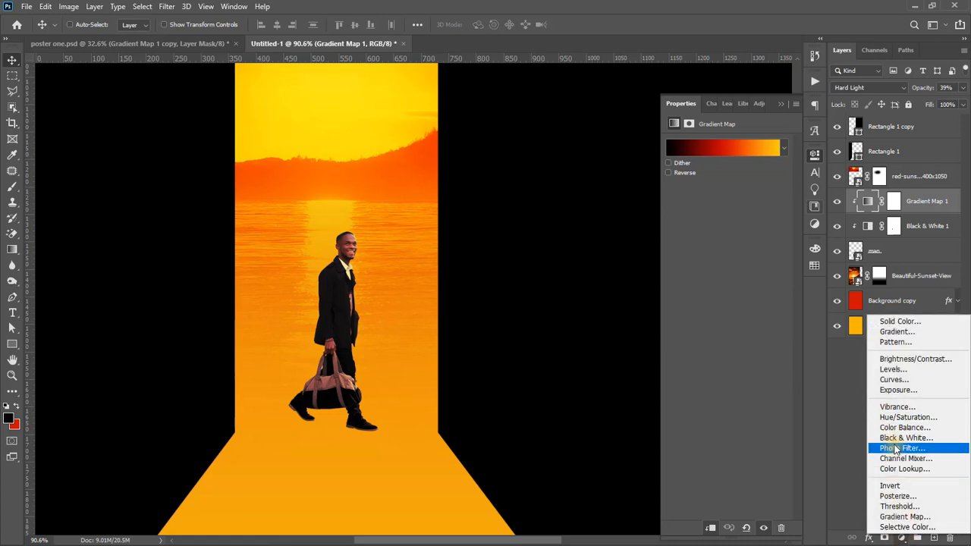
left_click(897, 507)
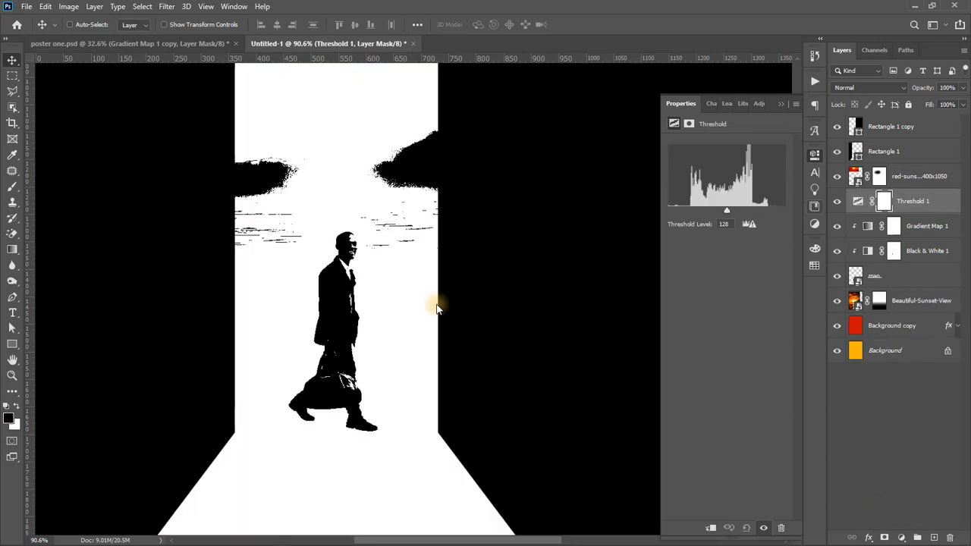
left_click(710, 529)
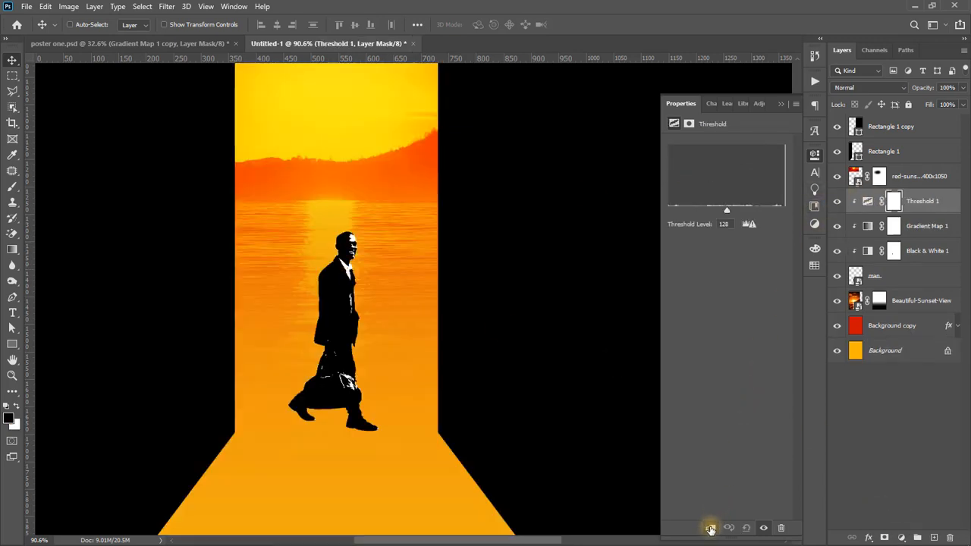
left_click(710, 528)
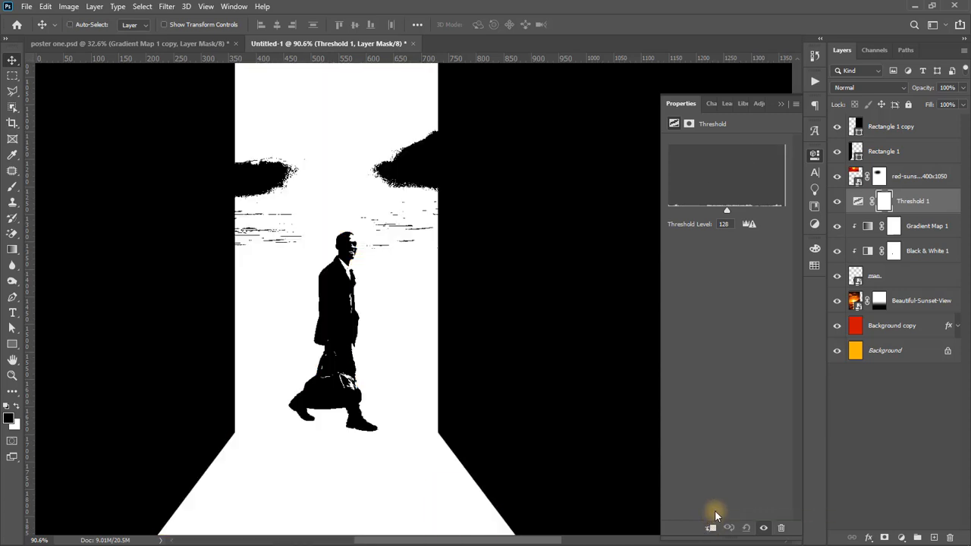
mouse_move(898, 215)
left_mouse_down()
mouse_move(905, 209)
mouse_move(893, 211)
left_mouse_up()
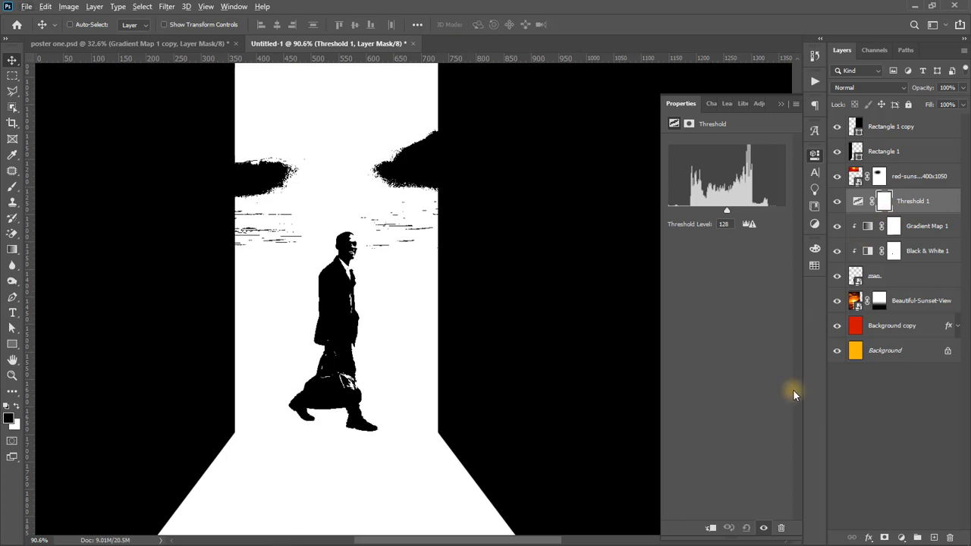
left_click(711, 530)
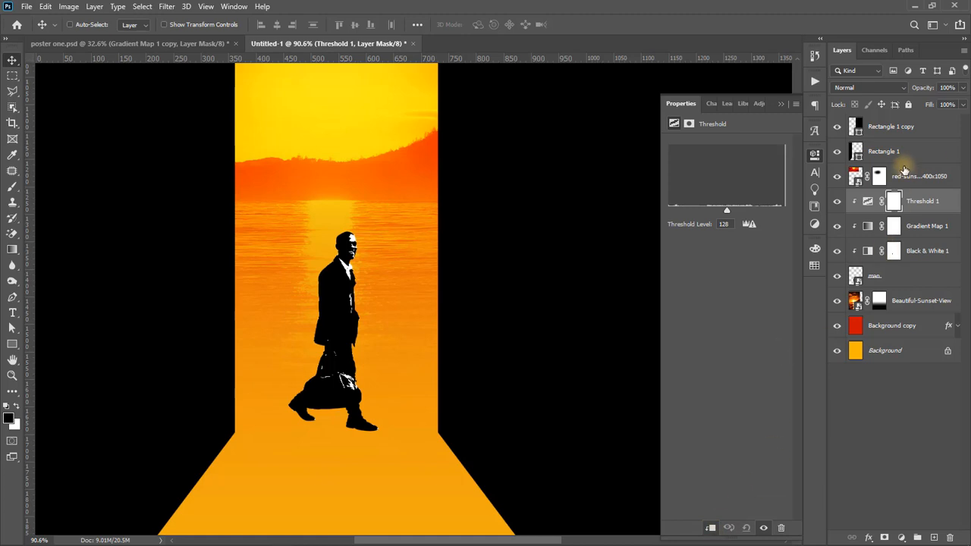
- Set the Threshold layer to Multiply blending at 49% opacity
left_click(856, 88)
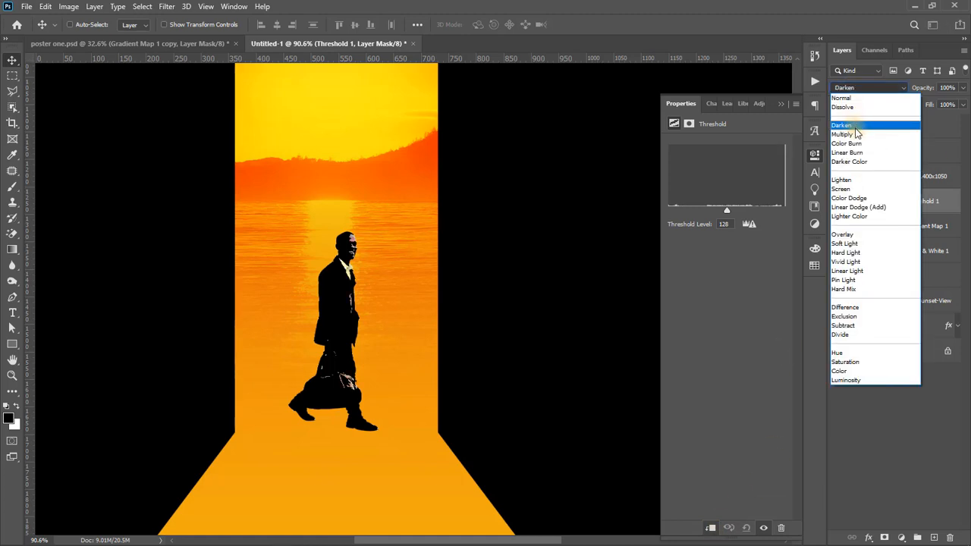
left_click(842, 98)
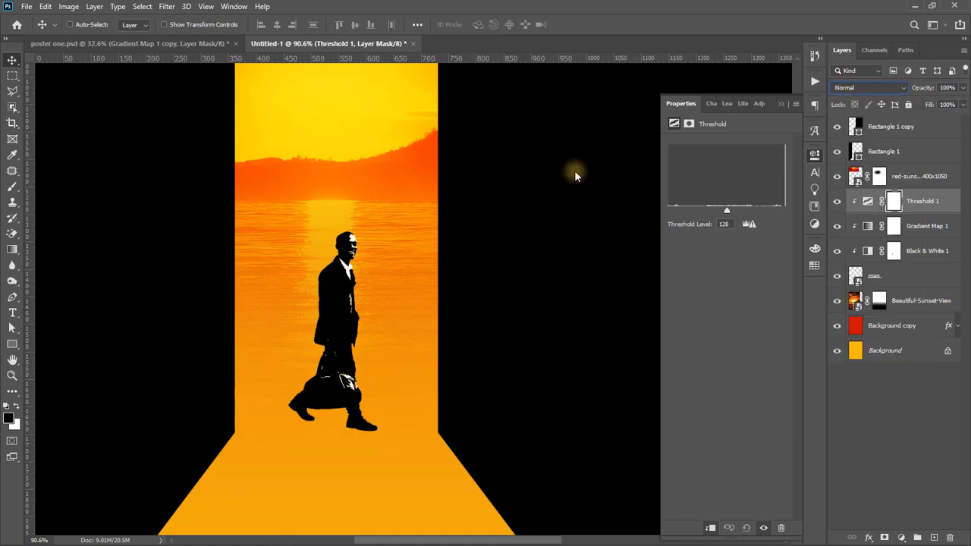
left_click(869, 87)
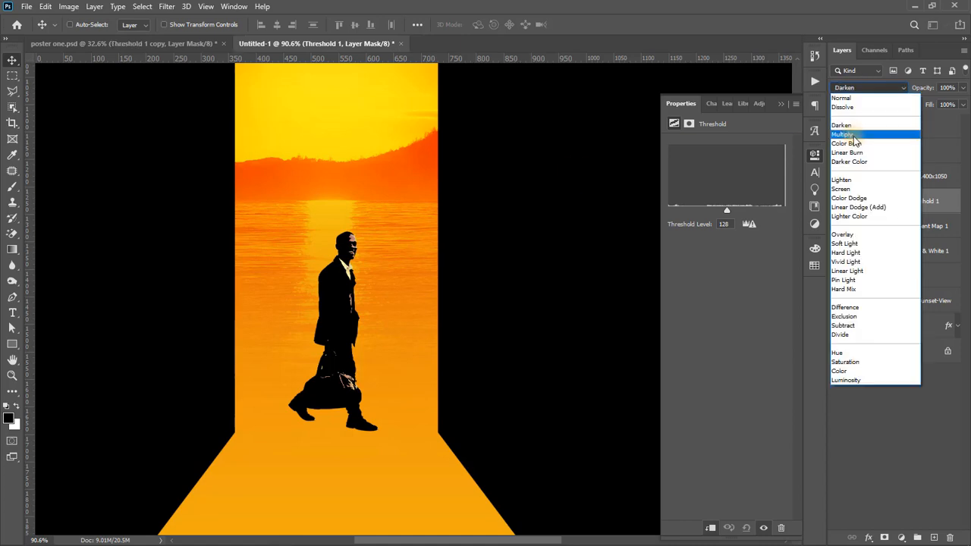
left_click(853, 135)
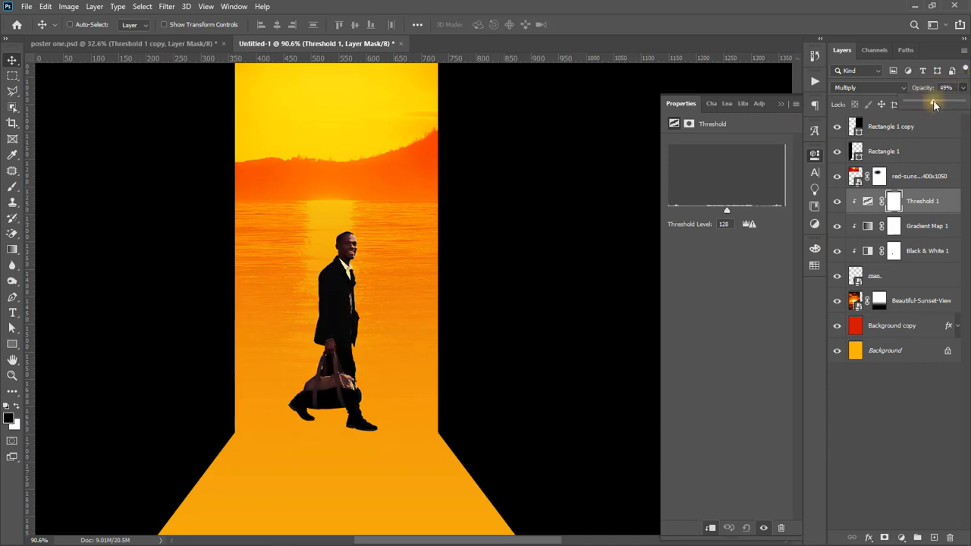
- Lower the Gradient Map layer's opacity to 34%
left_click(916, 224)
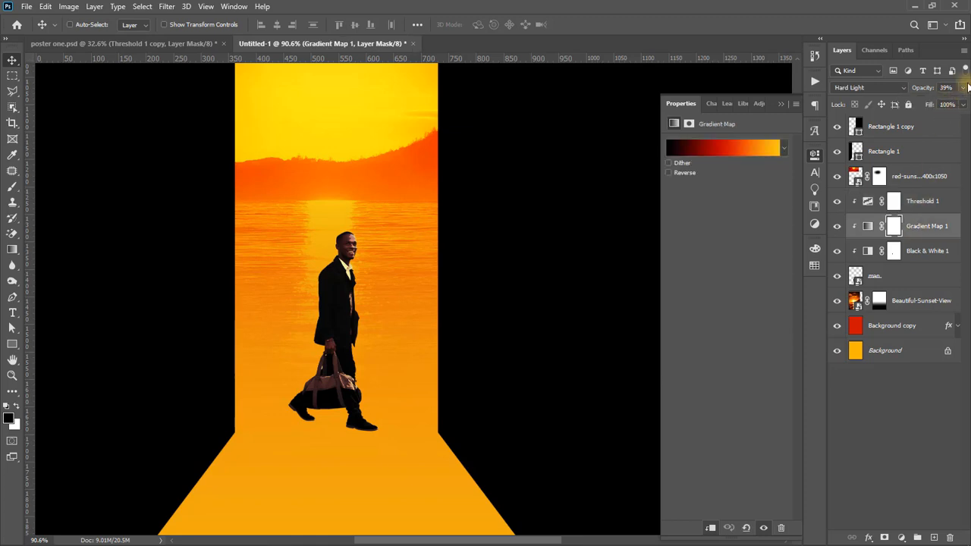
left_click(965, 88)
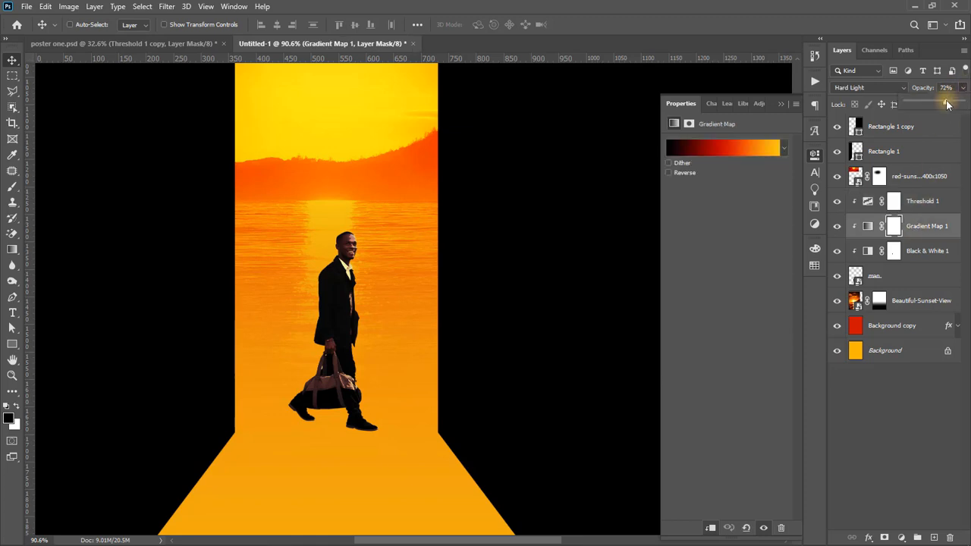
left_click_drag(947, 104, 926, 104)
- Set the Threshold layer's opacity to 50%
left_click(914, 206)
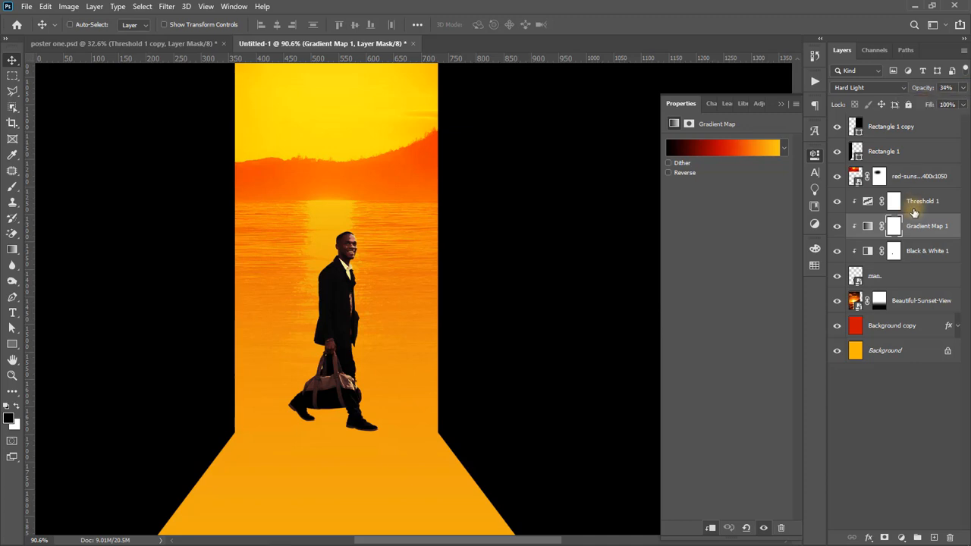
left_click(964, 89)
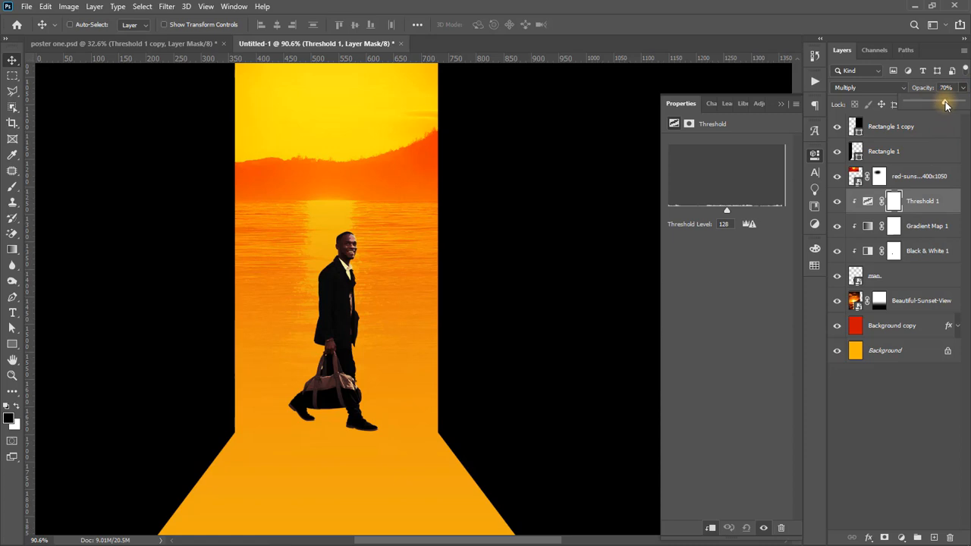
left_click_drag(947, 104, 934, 103)
- Compare the man's look with the Threshold, Gradient Map and Black & White adjustments hidden and shown
scroll(532, 165, "down", 5)
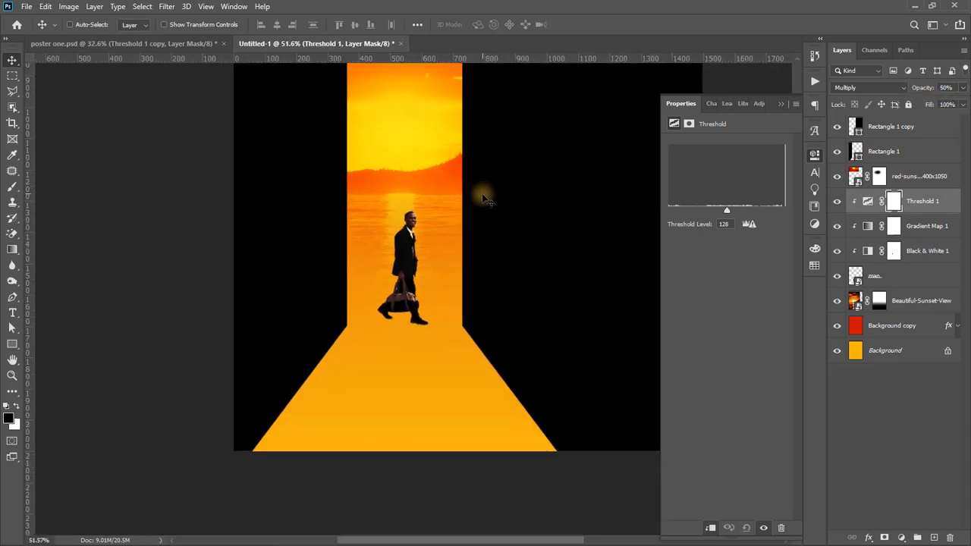
scroll(503, 211, "up", 3)
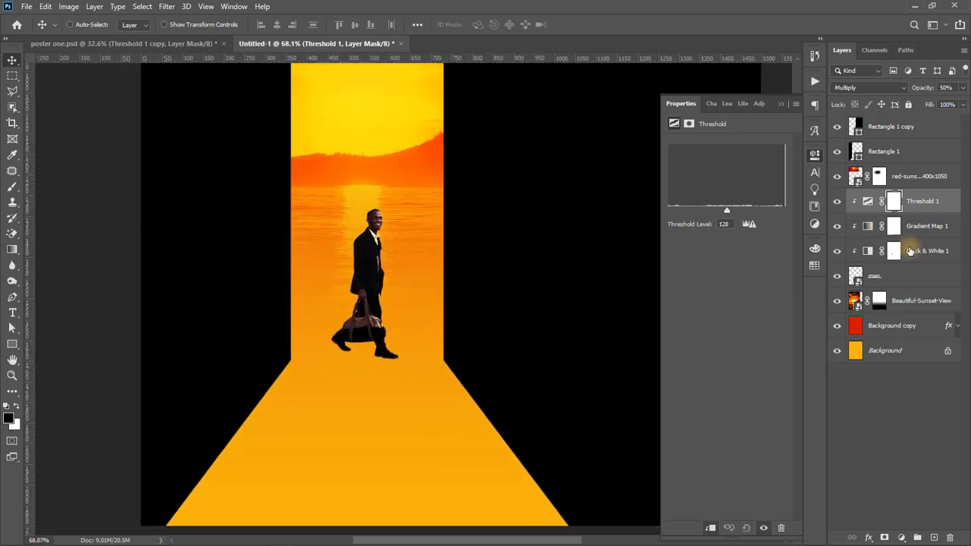
left_click(914, 253, "shift")
mouse_move(839, 255)
left_mouse_down()
mouse_move(839, 208)
mouse_move(837, 252)
left_mouse_up()
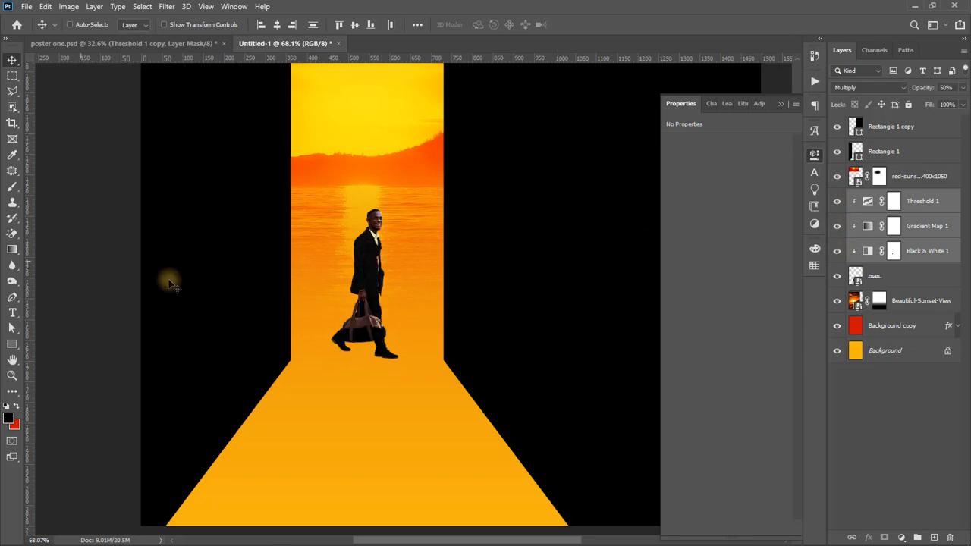
- Duplicate the man layer, keeping the copy directly above the original
left_click(899, 276)
scroll(393, 217, "down", 5)
scroll(447, 243, "up", 3)
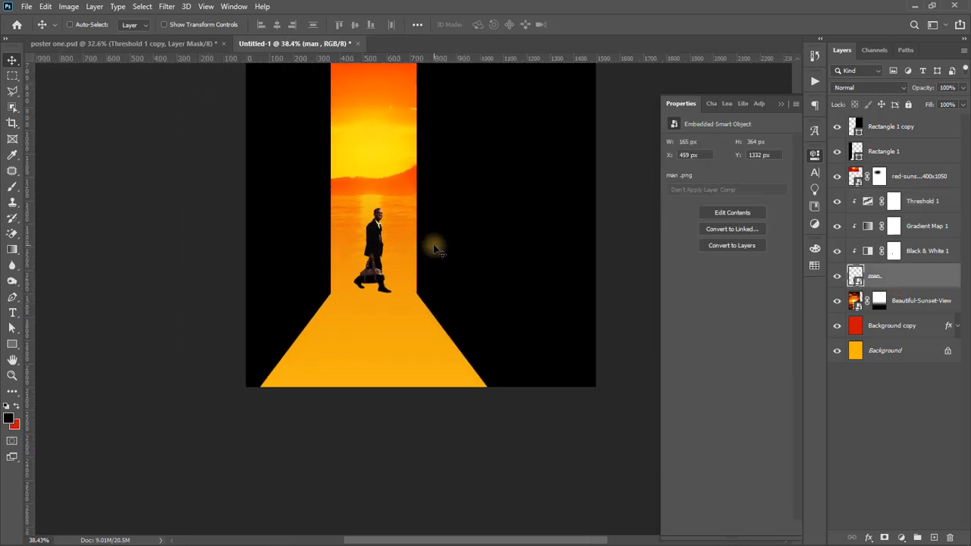
left_click_drag(459, 253, 443, 213)
left_click(814, 154)
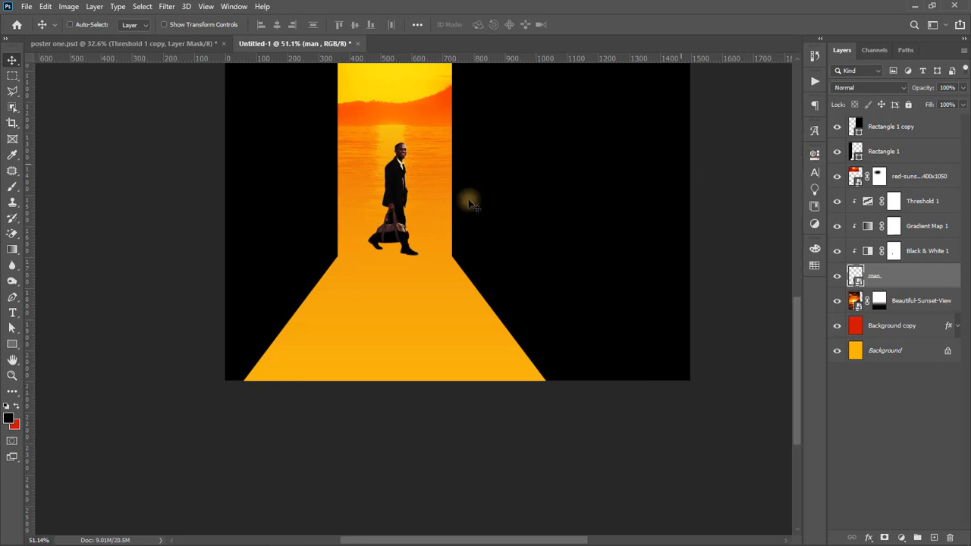
key("ctrl")
key("ctrl+0")
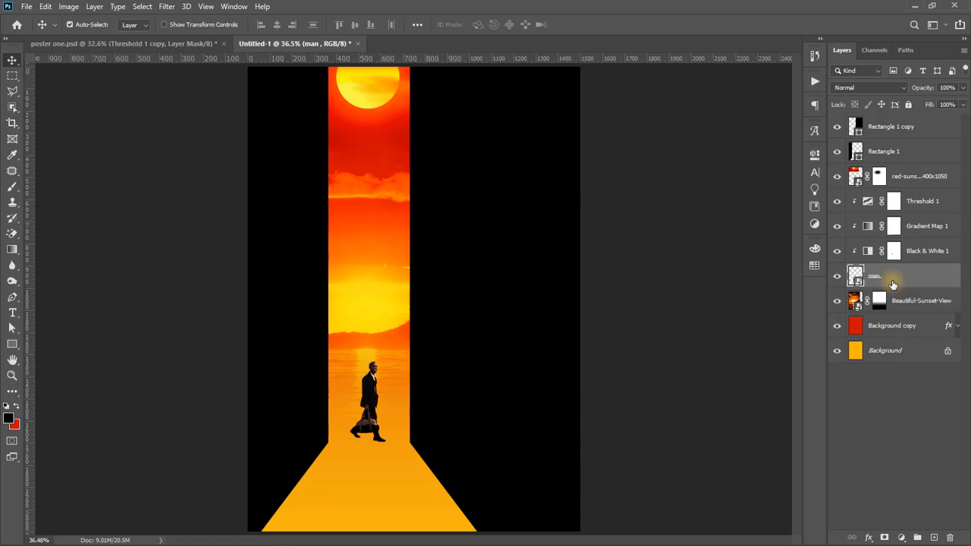
key("ctrl+j")
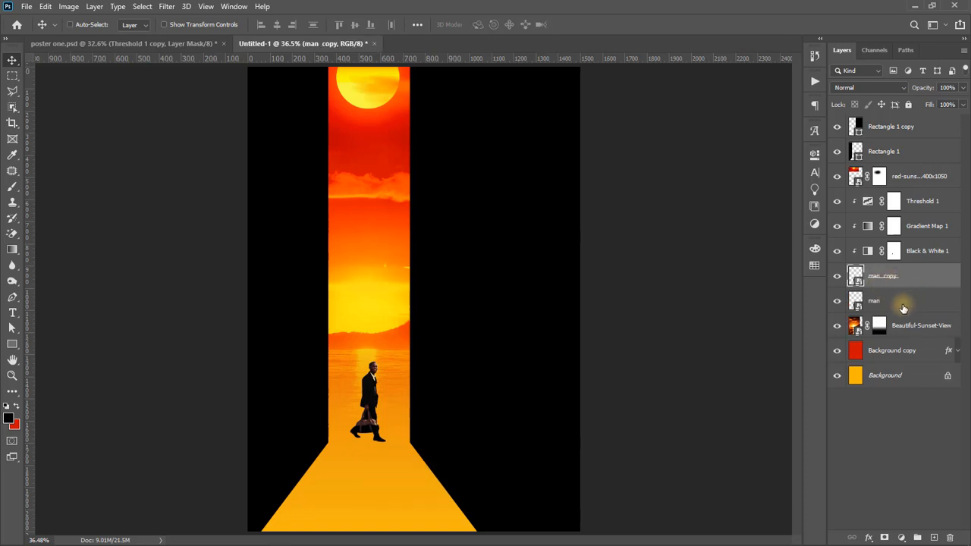
- Flip the lower man layer vertically and move it below the walking man's feet
left_click(902, 308)
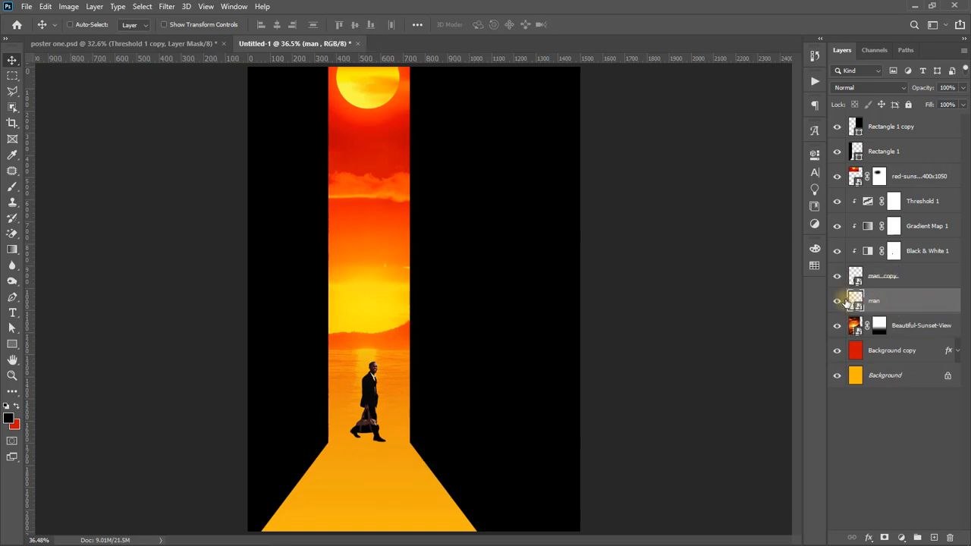
double_click(874, 300)
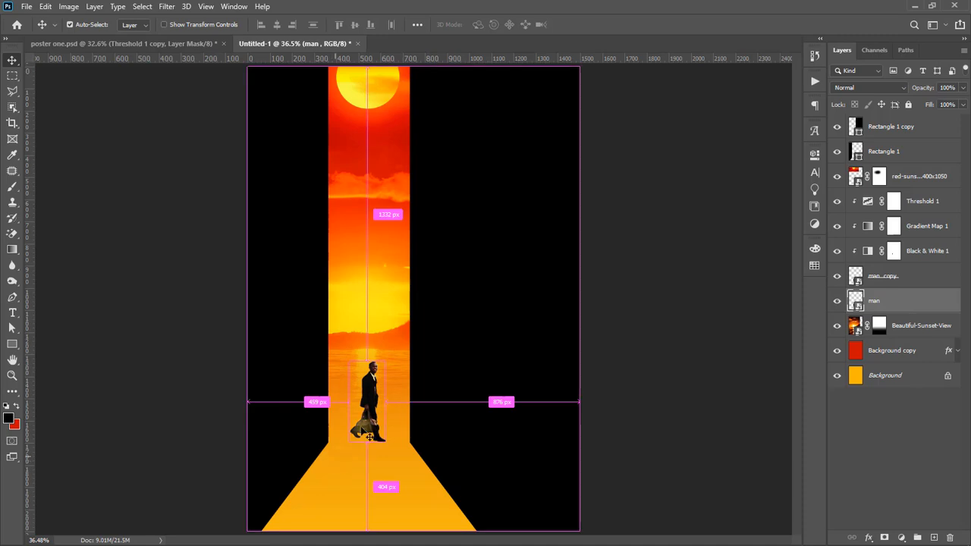
key("ctrl+t")
right_click(366, 390)
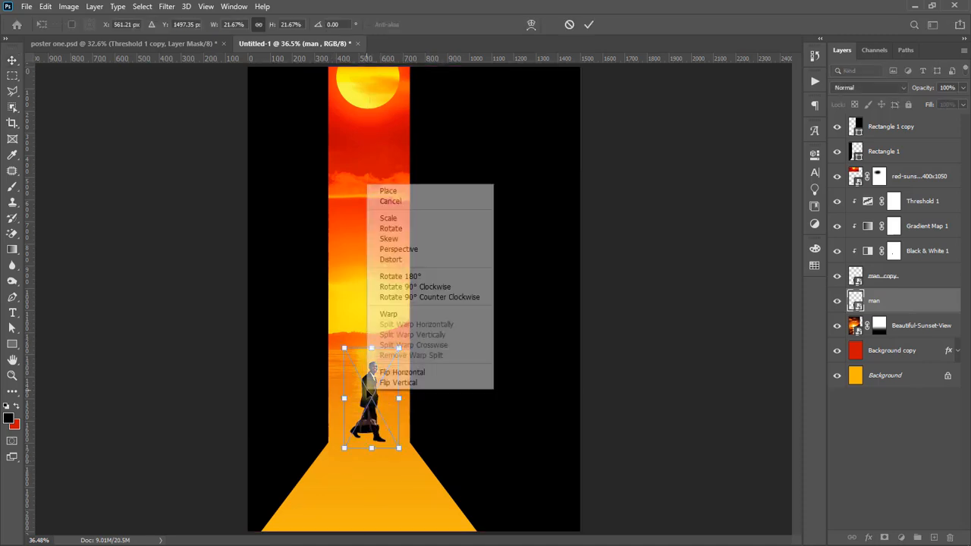
left_click(387, 383)
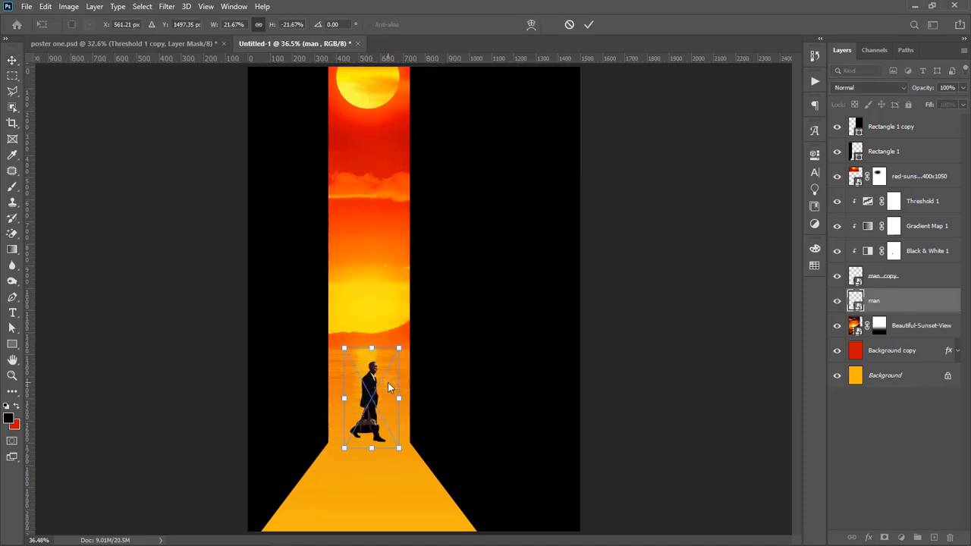
key("Return")
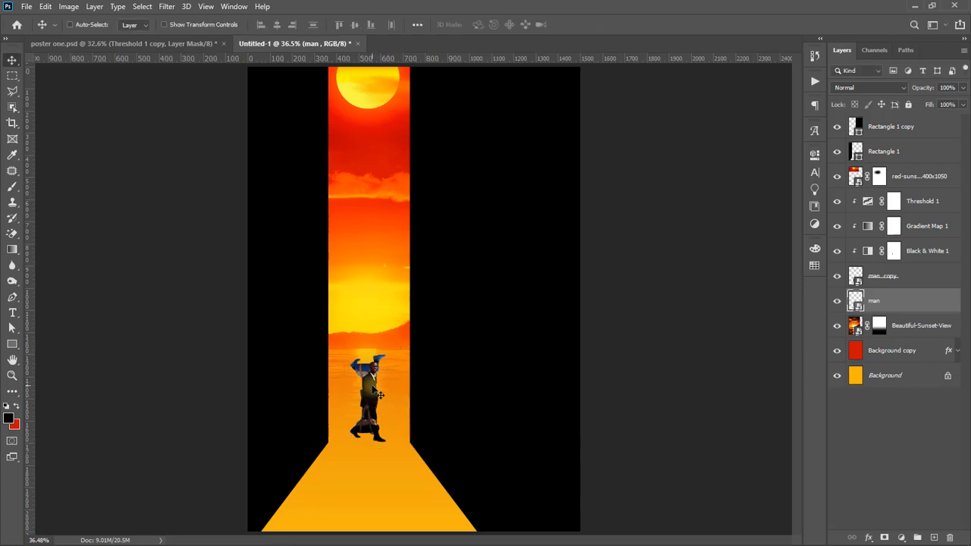
left_click_drag(367, 379, 366, 475)
- Apply a black Color Overlay with Normal blending at 100% opacity to the flipped man layer
scroll(403, 441, "down", 3)
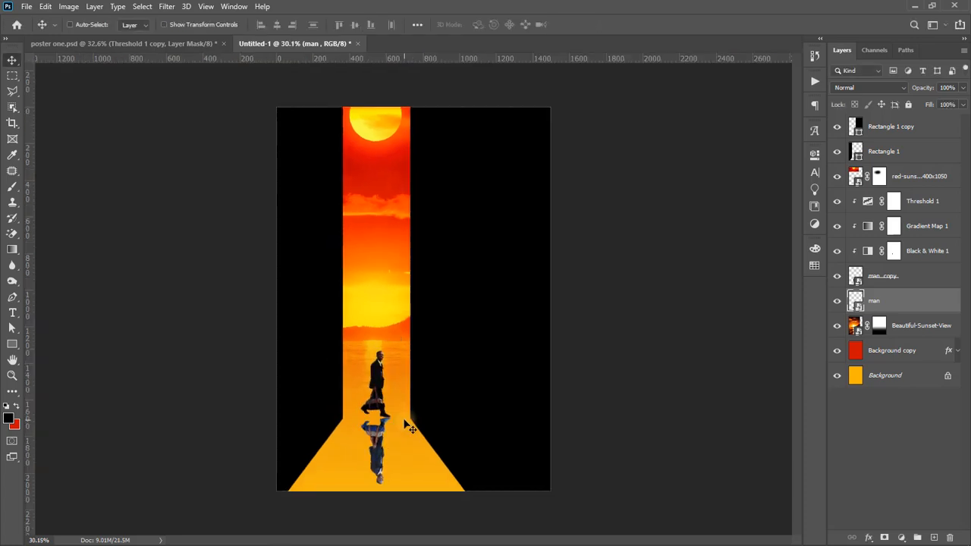
scroll(403, 424, "up", 4)
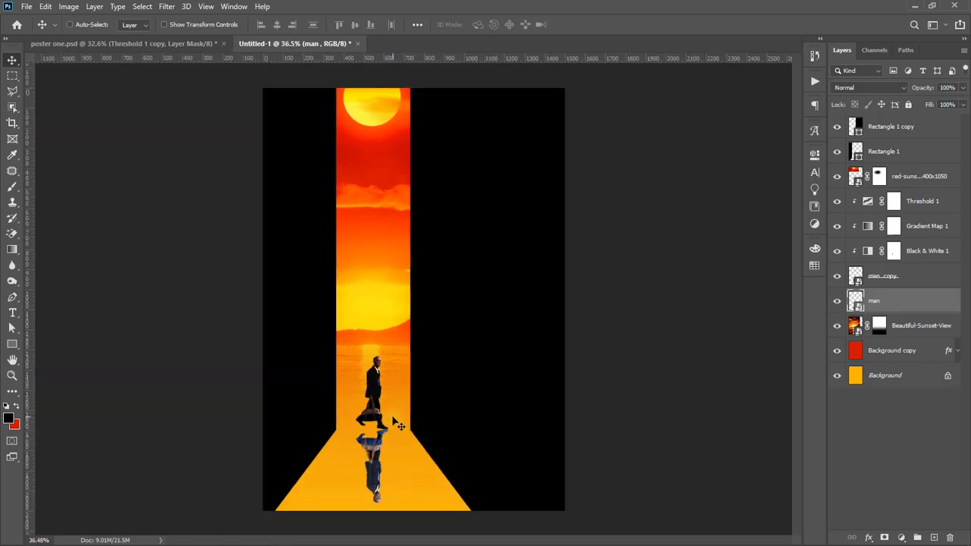
left_click_drag(427, 375, 438, 260)
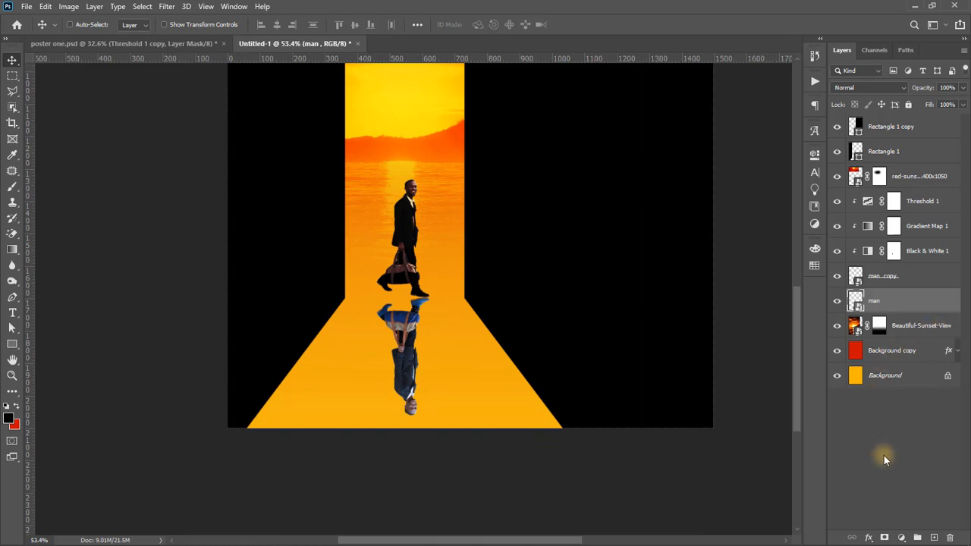
left_click(872, 537)
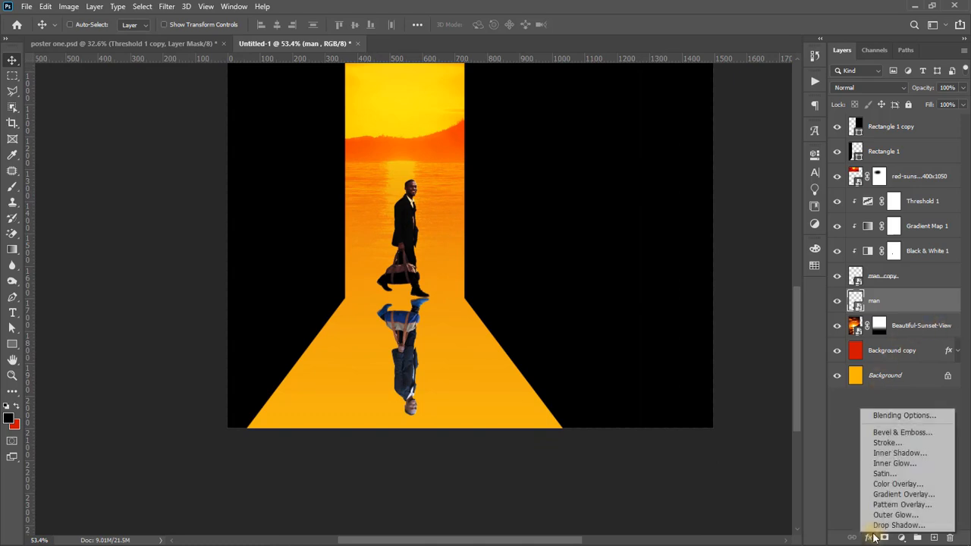
left_click(883, 486)
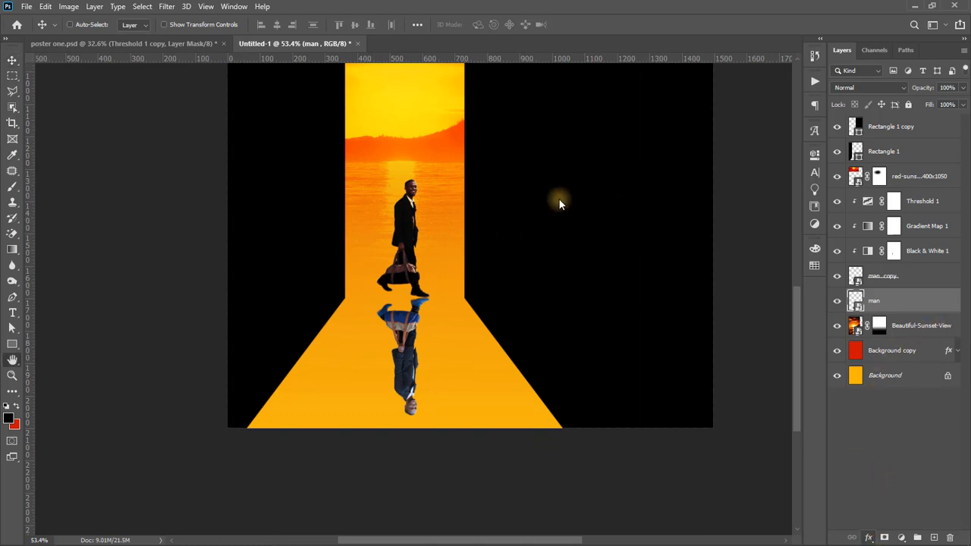
left_click(901, 163)
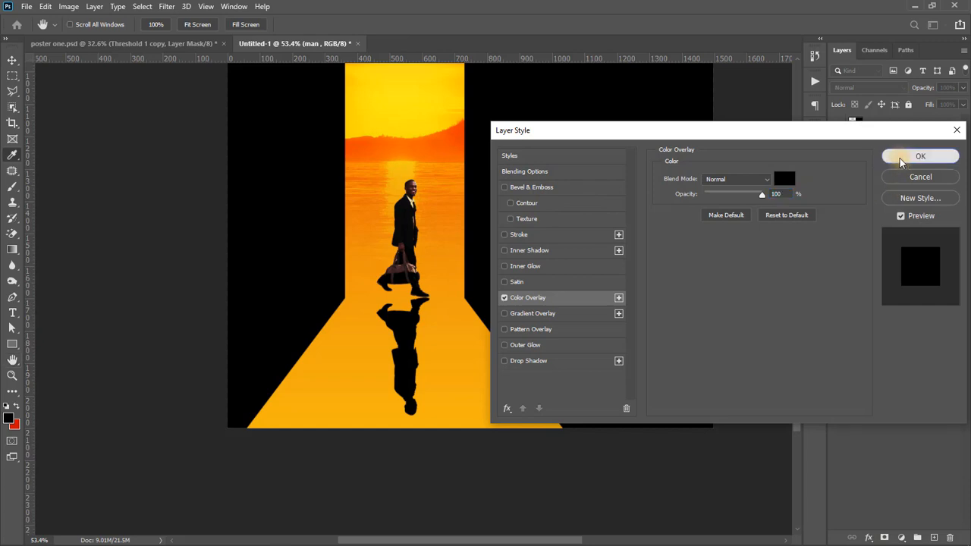
- Enlarge the flipped black silhouette to about 45% scale and move it down below the man's feet
left_click(425, 345)
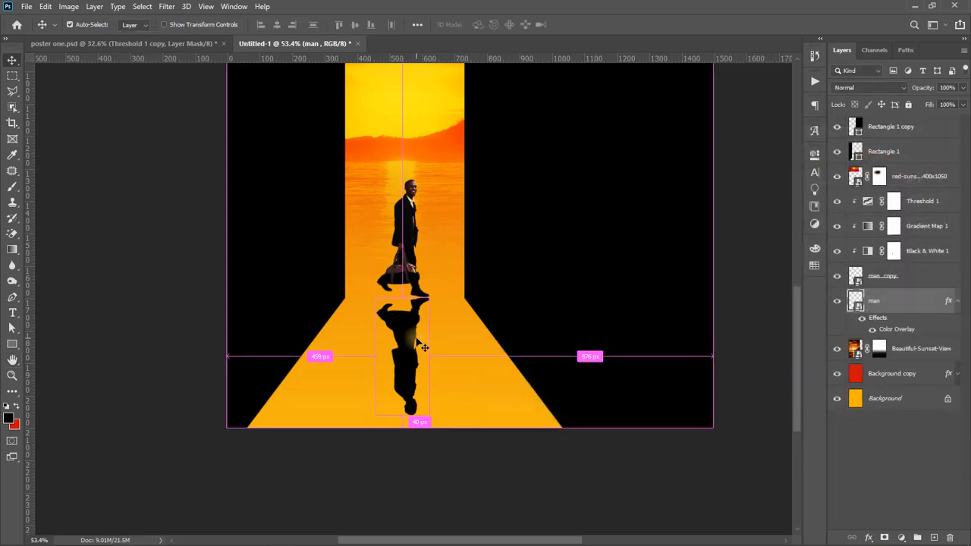
key("ctrl+t")
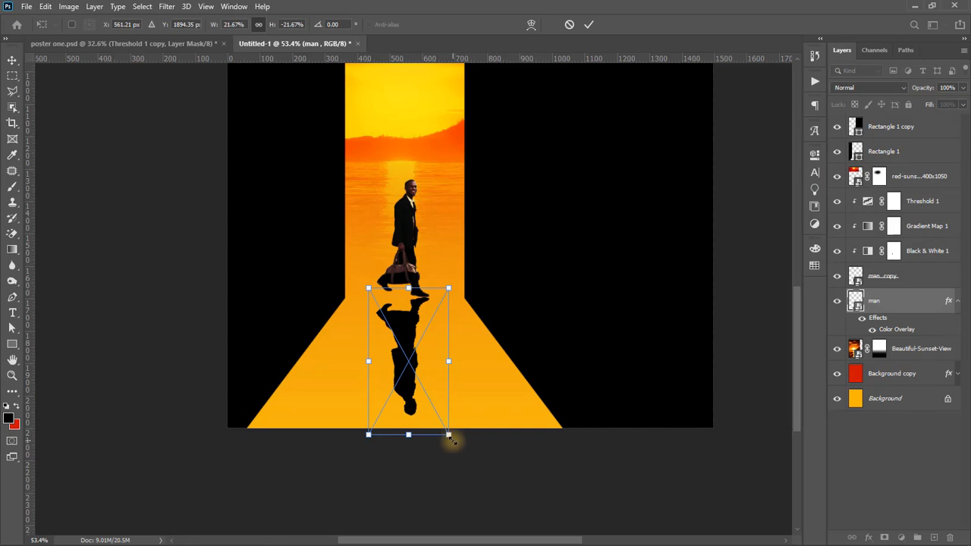
left_click_drag(450, 438, 516, 509)
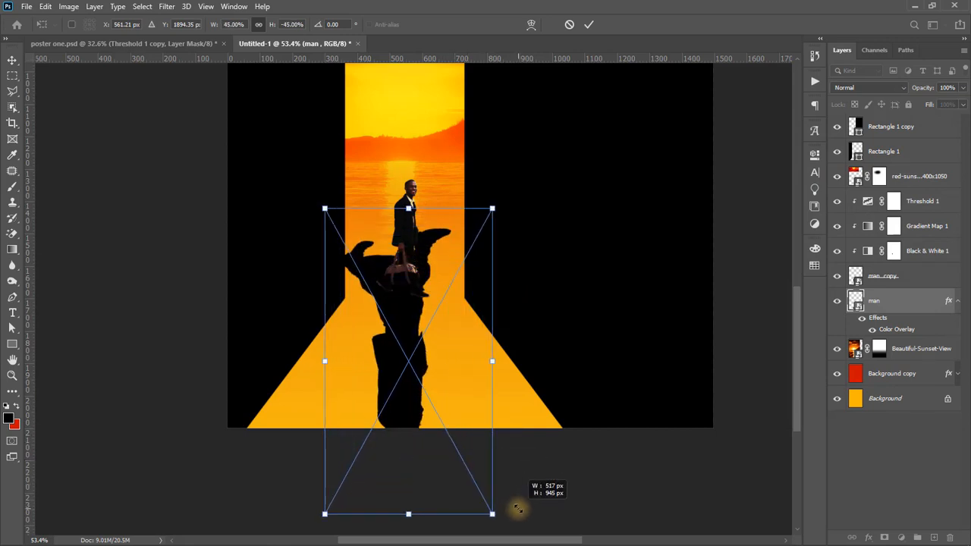
left_click_drag(412, 312, 408, 362)
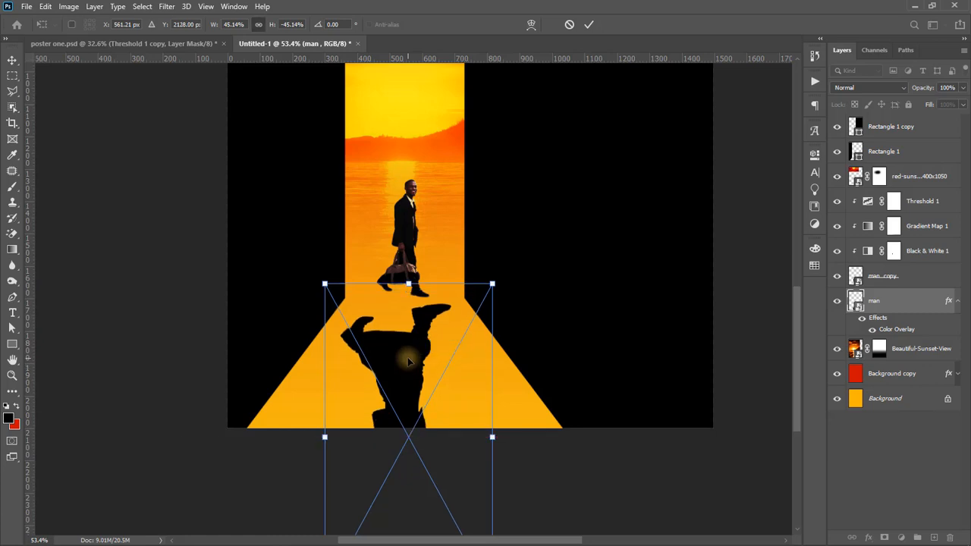
- Distort the silhouette in perspective, narrowing it at the man's feet and widening its far end below the canvas
right_click(408, 361)
left_click(430, 218)
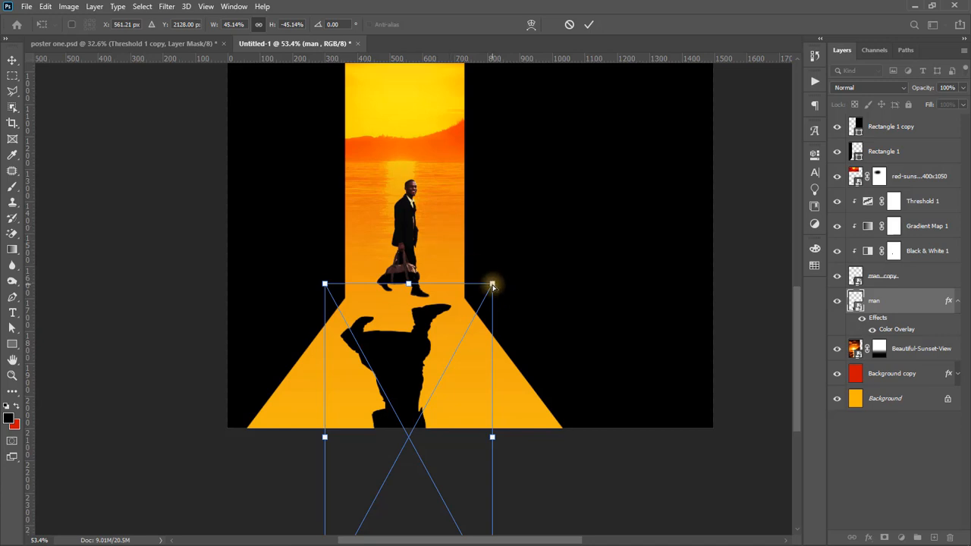
left_click_drag(493, 285, 449, 289)
scroll(458, 290, "down", 1)
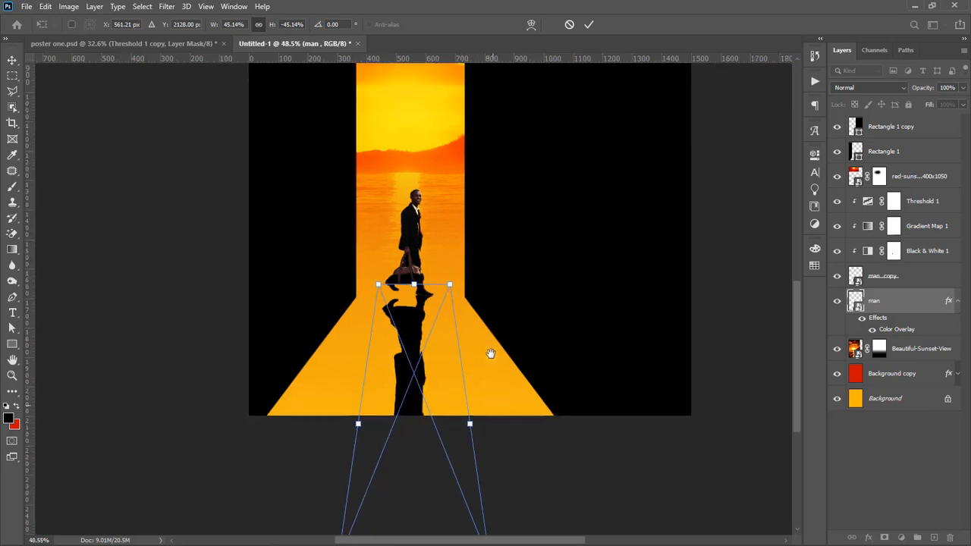
left_click_drag(491, 354, 490, 217)
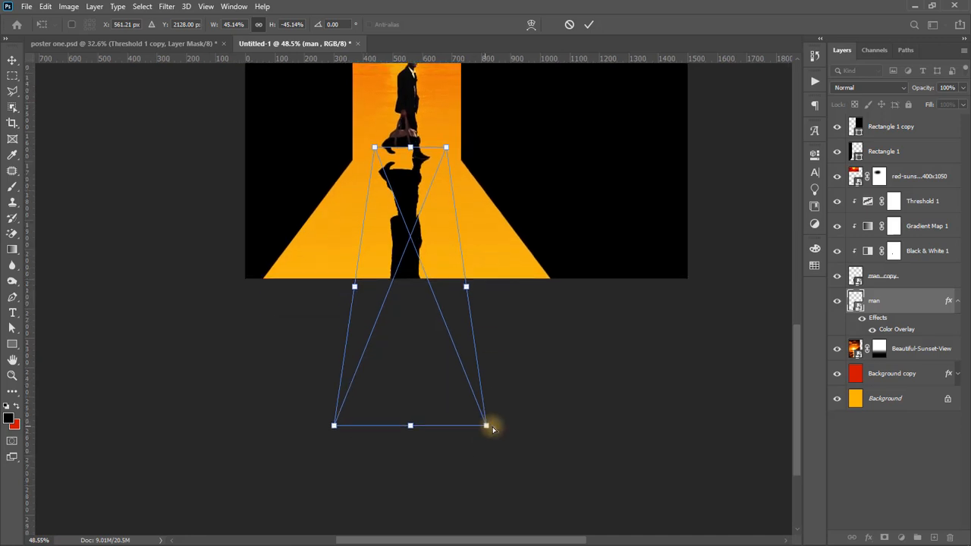
left_click_drag(489, 427, 630, 423)
key("Return")
- Nudge the silhouette shadow into place just beneath the walking man's shoes
left_click_drag(403, 200, 407, 207)
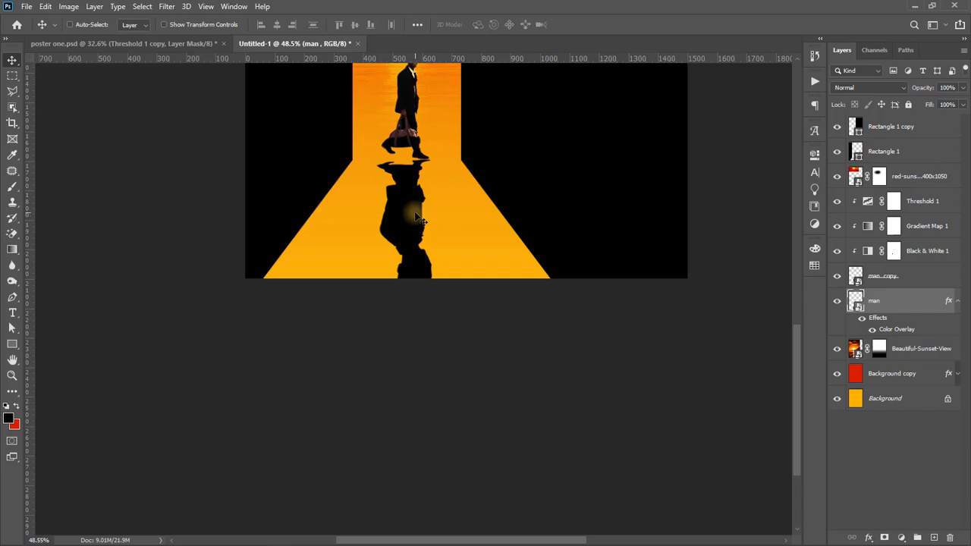
key("Down")
key("Down")
key("Down")
key("Up")
key("Up")
- Refine the silhouette shadow's perspective, slightly narrowing it at the man's feet and widening its far end below the canvas
scroll(416, 217, "down", 3)
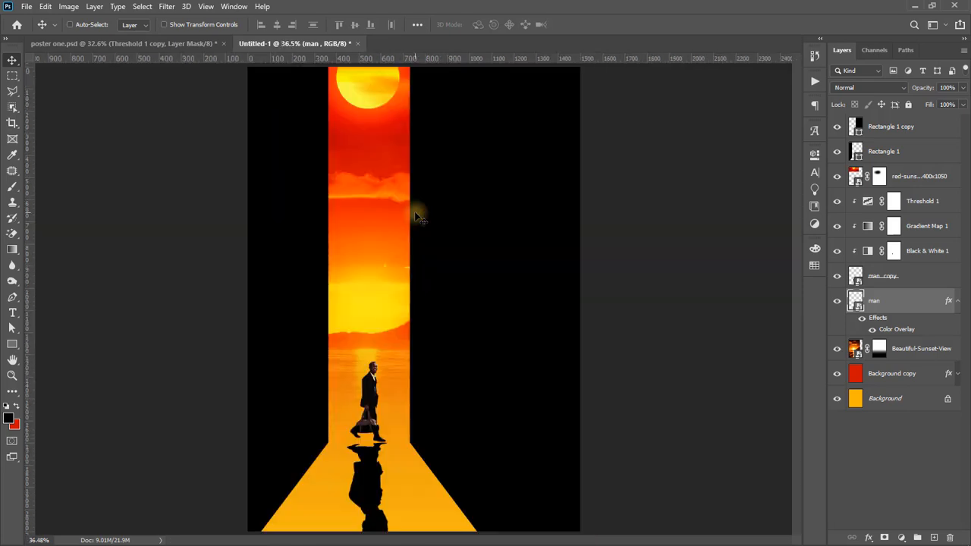
scroll(417, 218, "down", 1)
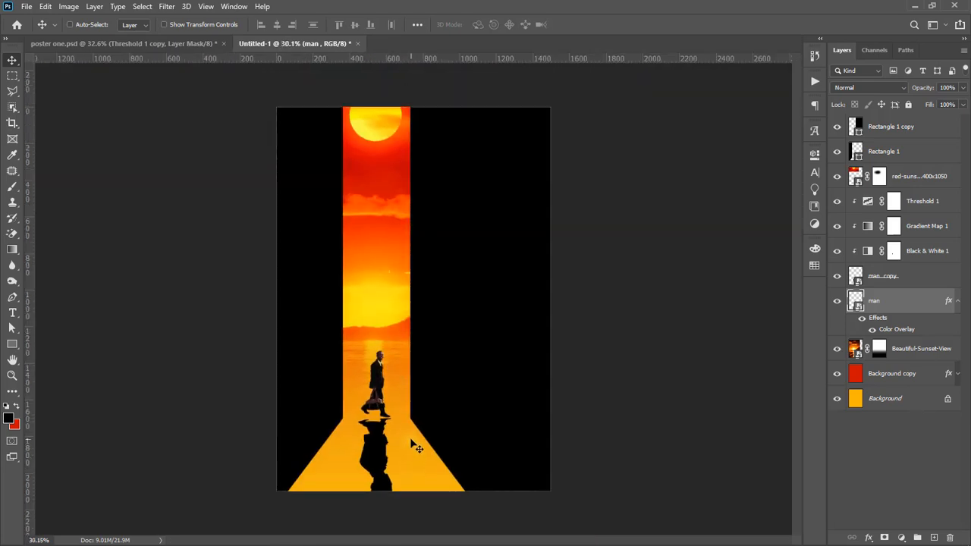
scroll(417, 447, "up", 4)
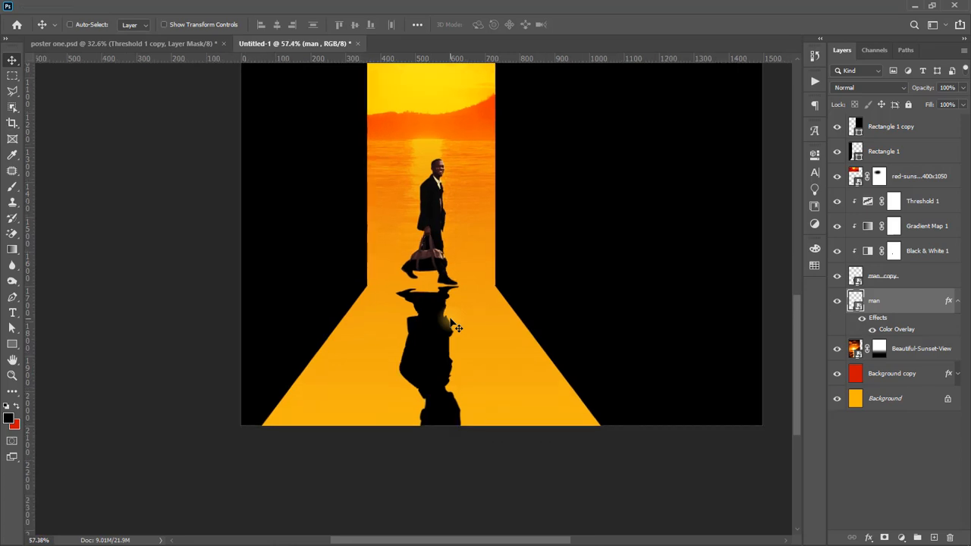
key("ctrl+t")
right_click(441, 320)
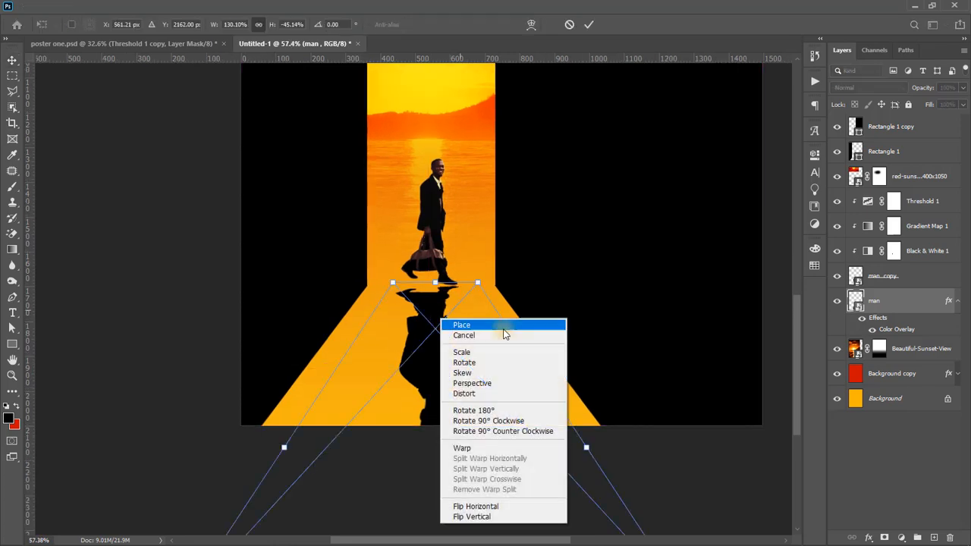
left_click(494, 385)
left_click_drag(478, 283, 475, 285)
scroll(474, 282, "down", 3)
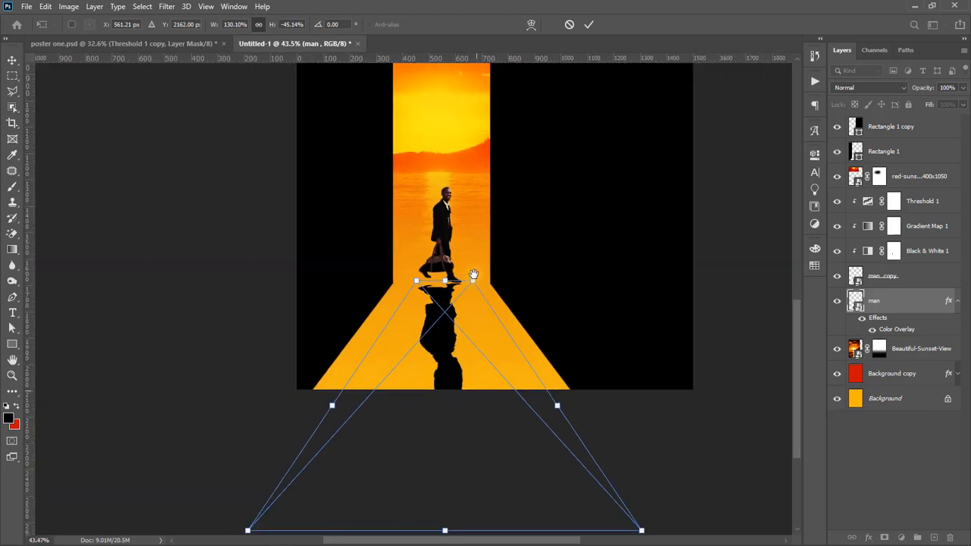
scroll(473, 279, "down", 3)
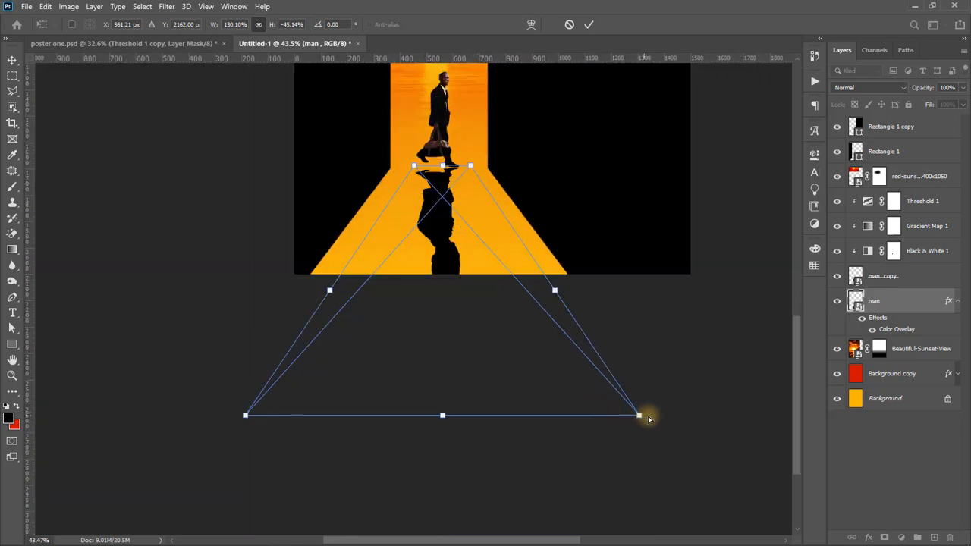
left_click_drag(649, 418, 659, 417)
key("Return")
- Collapse the effects list of the shadow's man layer and add a new empty layer directly above it
scroll(462, 210, "up", 5)
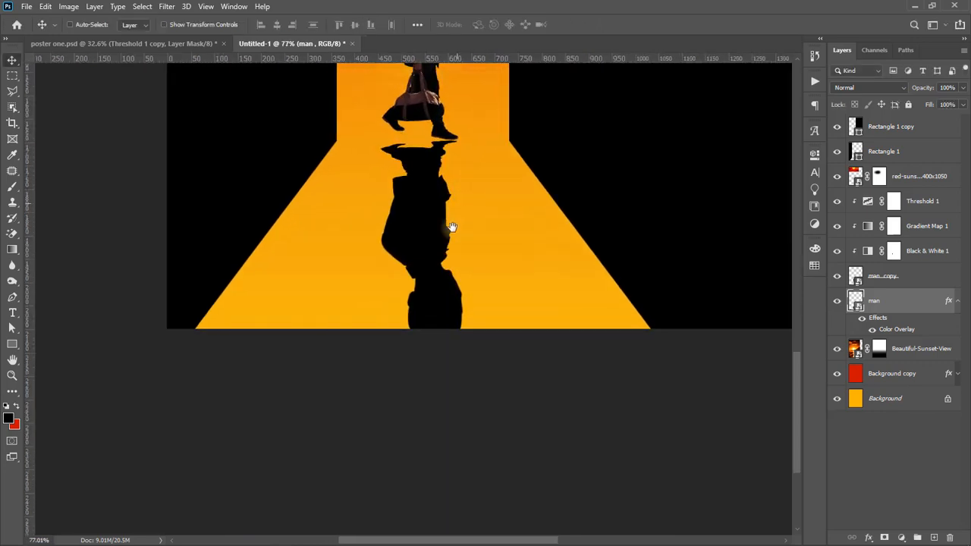
left_click_drag(451, 227, 448, 272)
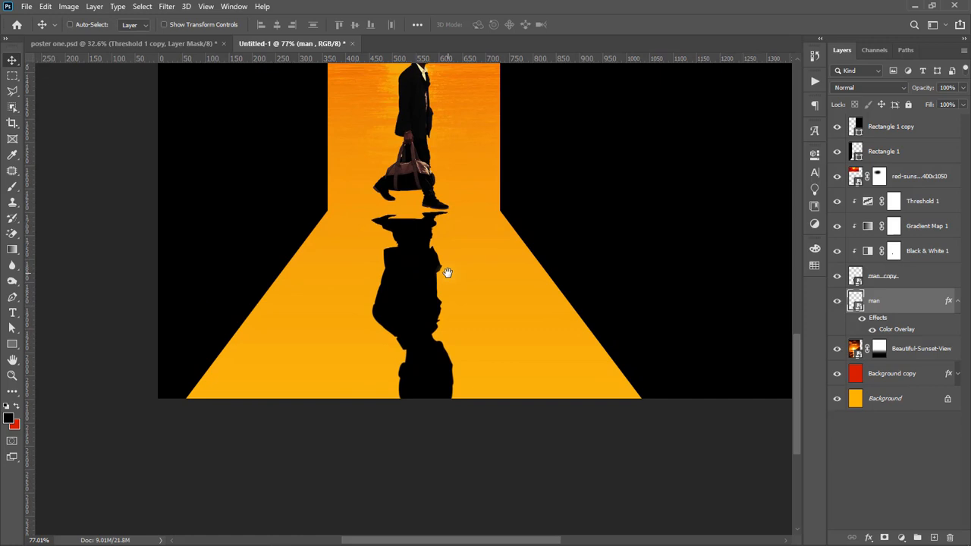
scroll(450, 277, "down", 3)
scroll(448, 280, "down", 4)
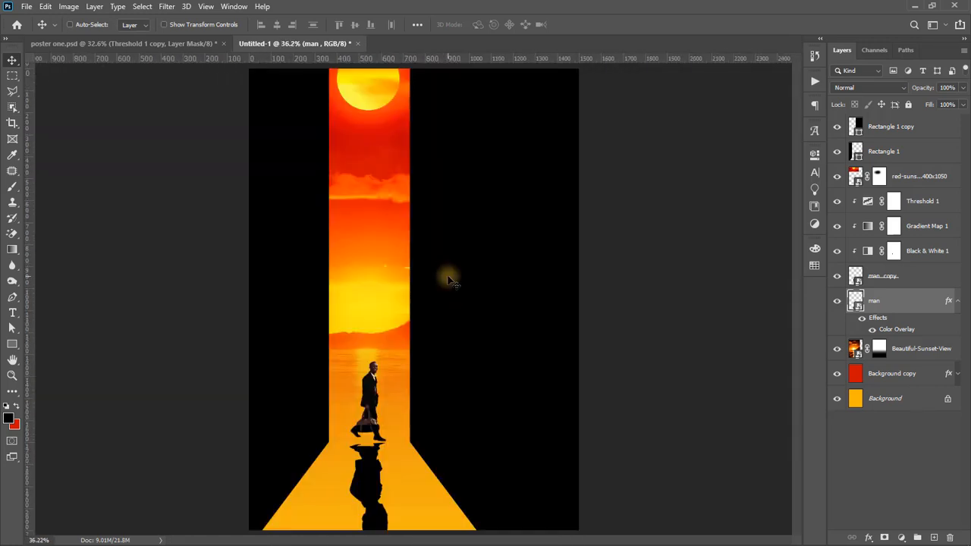
scroll(369, 402, "up", 4)
scroll(372, 407, "up", 2)
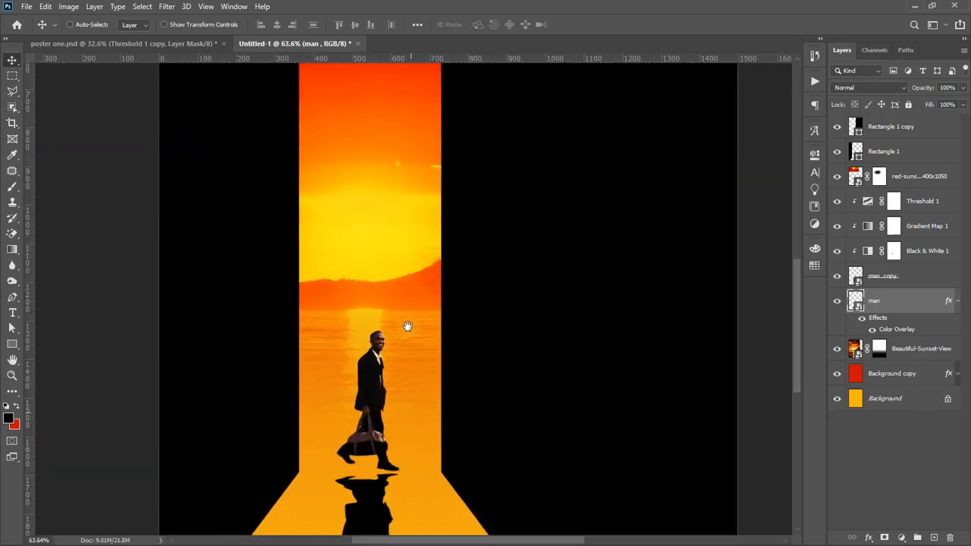
scroll(405, 326, "down", 3)
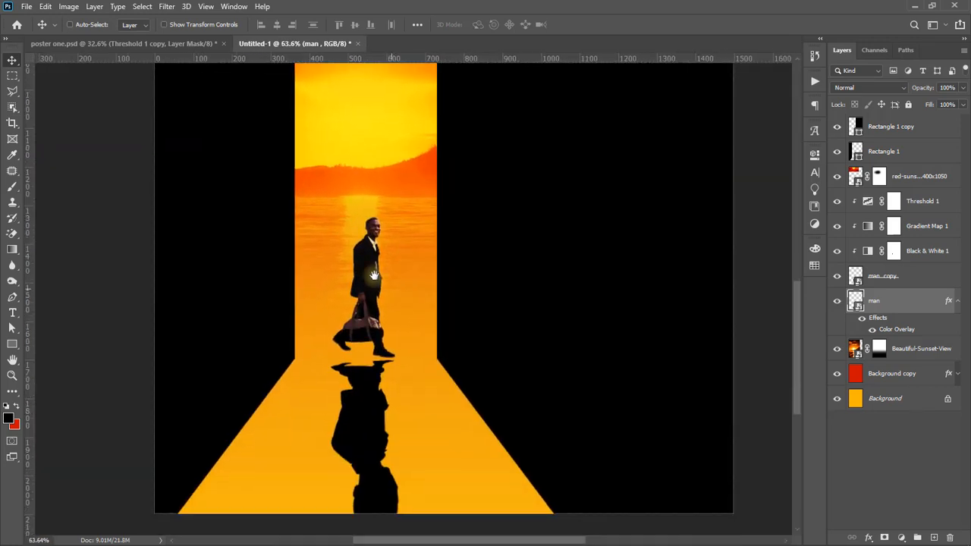
left_click(958, 301)
scroll(387, 343, "up", 3)
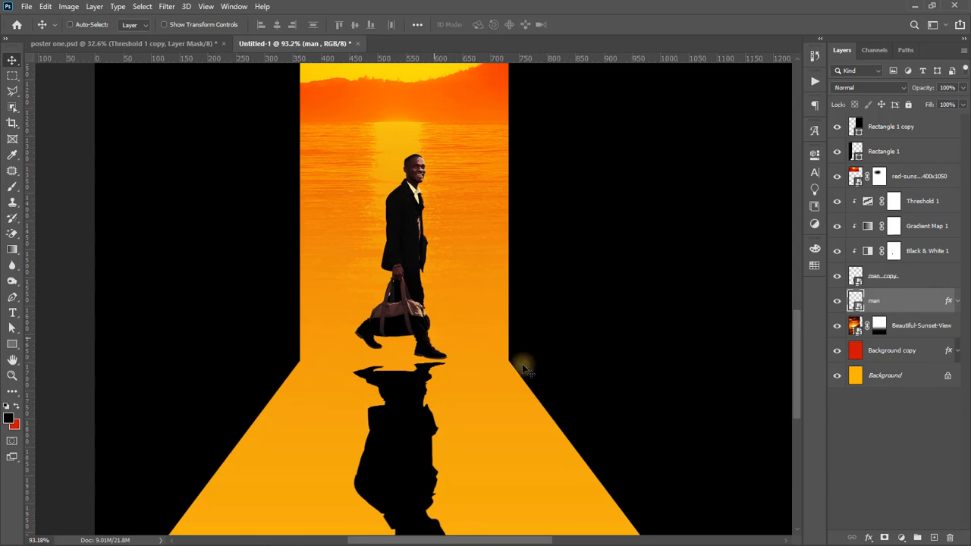
left_click(935, 537)
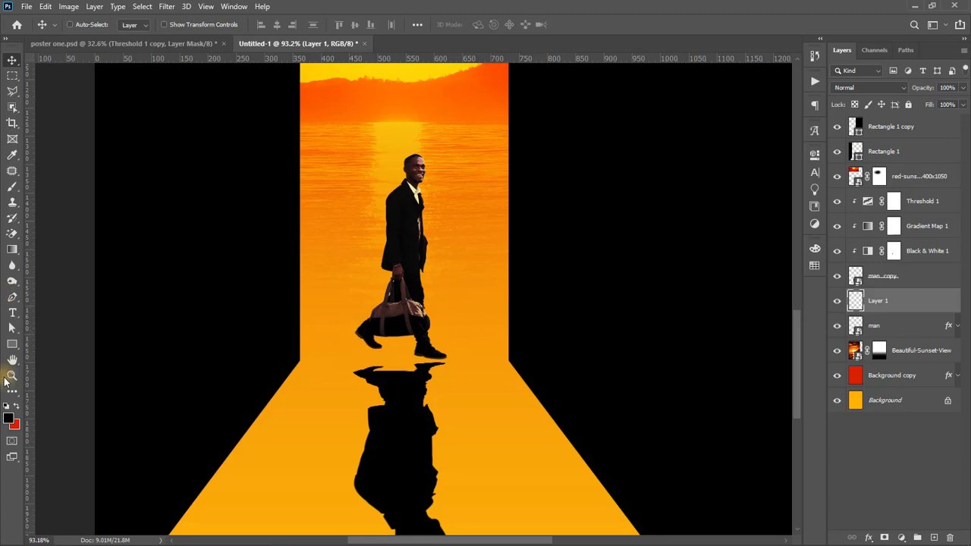
- Set up the black Brush at 45 px with 100% opacity and 100% flow
left_click(12, 189)
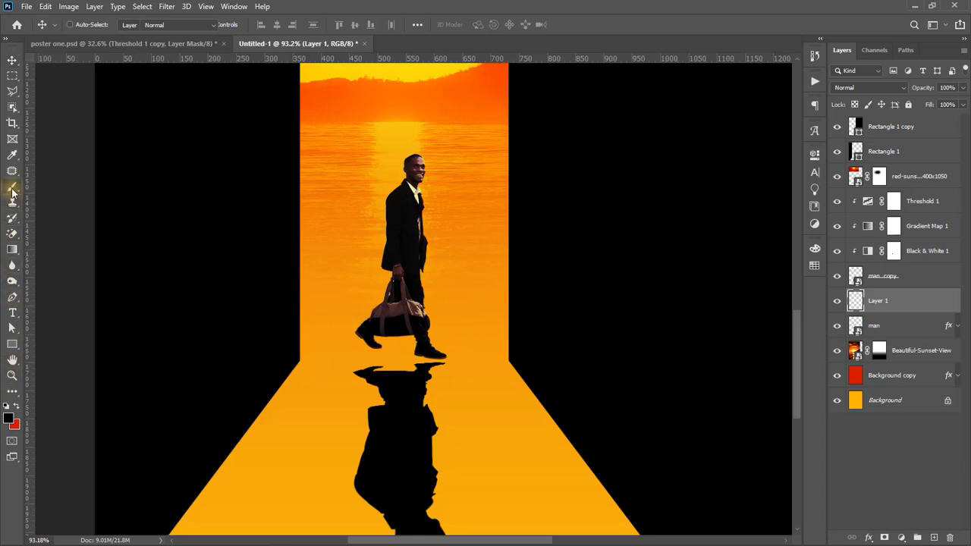
left_click(397, 348)
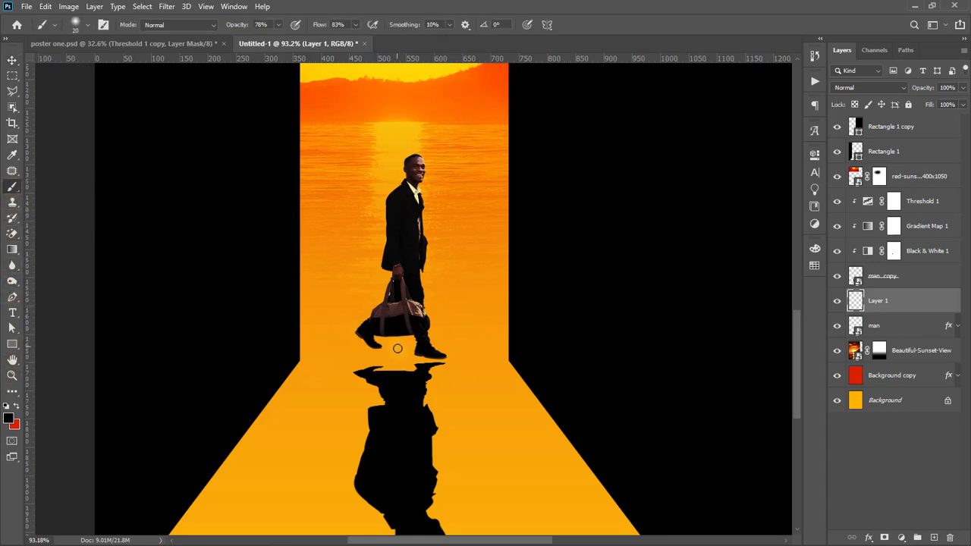
key("bracketright")
key("bracketright")
key("bracketright")
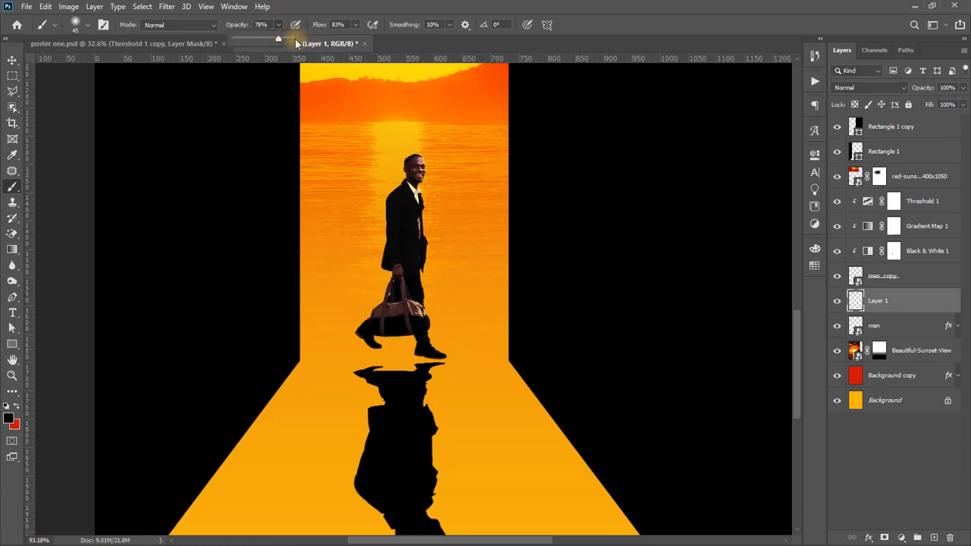
left_click(356, 24)
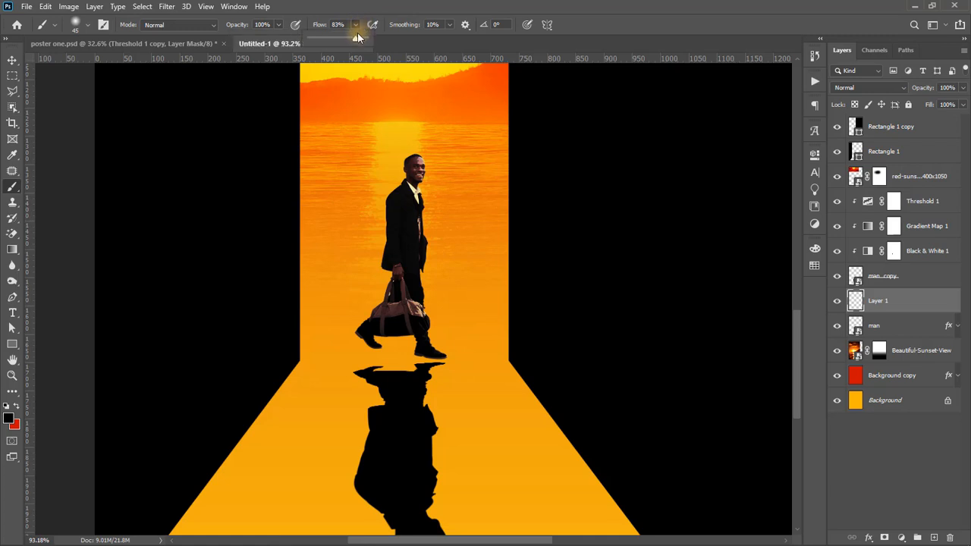
left_click_drag(355, 39, 353, 39)
left_click(387, 358)
left_click_drag(387, 357, 433, 357)
left_click(400, 357)
key("v")
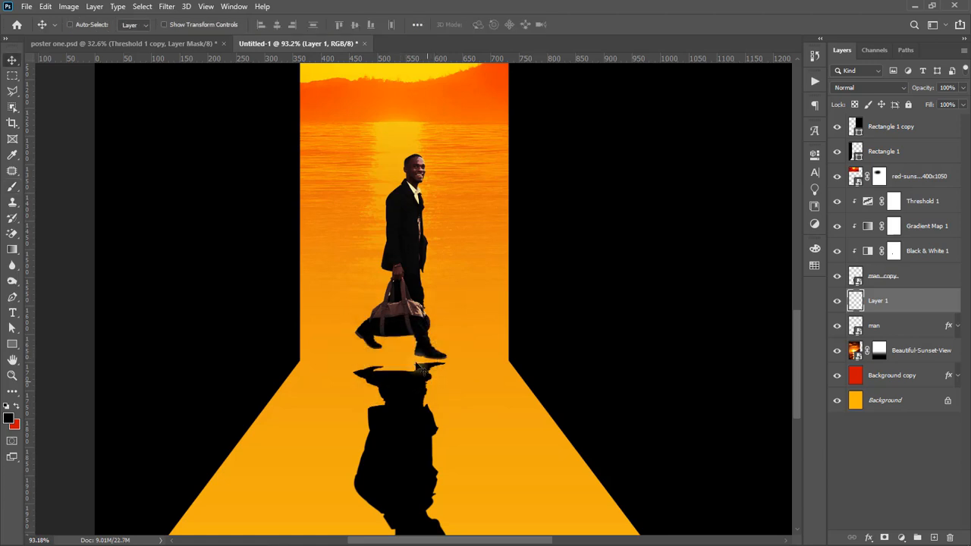
- Dab a soft black spot between the man's shoes with a 167 px brush at 0% hardness
key("b")
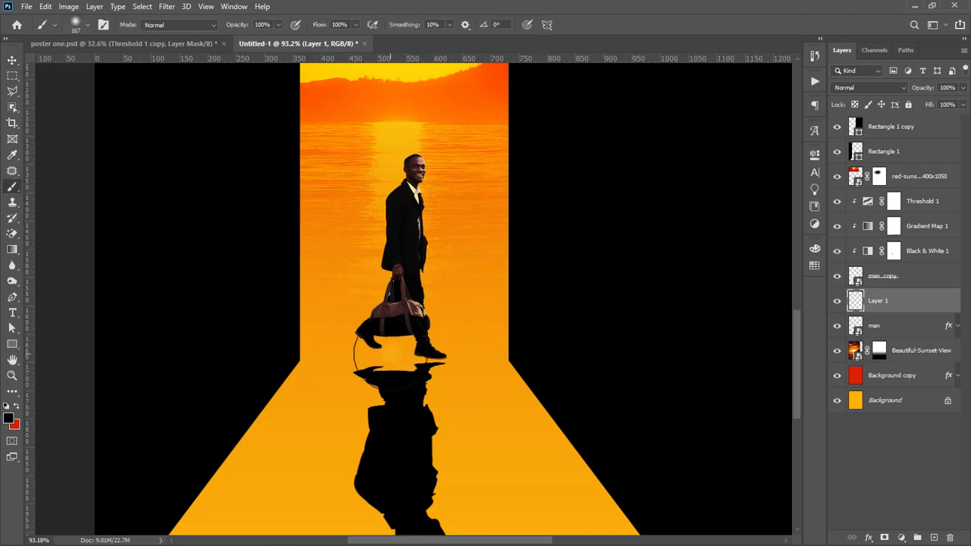
left_click(87, 24)
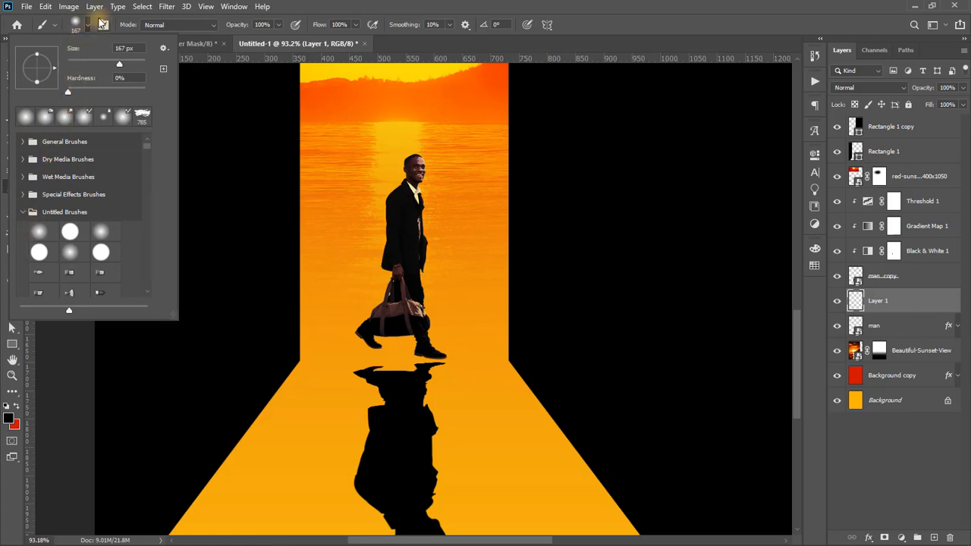
left_click(87, 25)
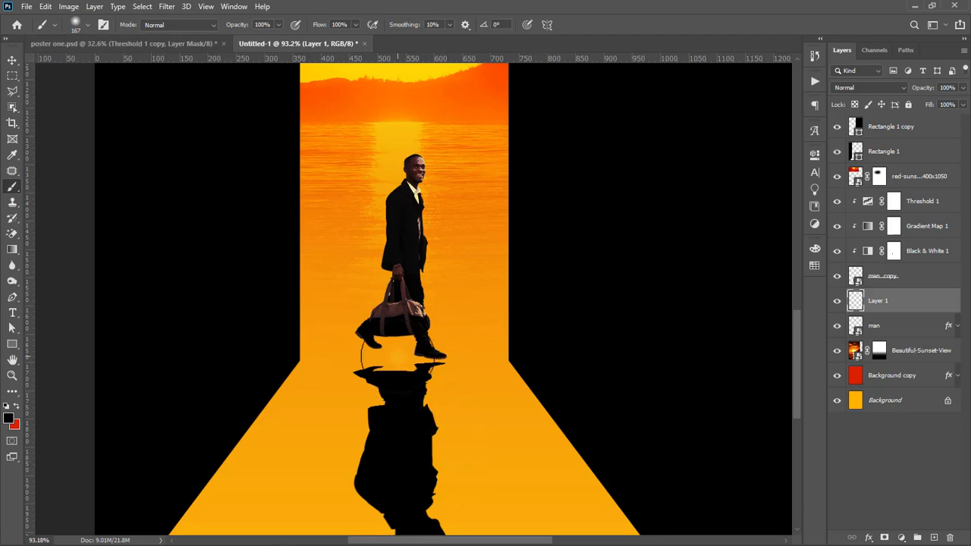
left_click(400, 355)
- Flatten the soft black spot into a thin contact shadow at about 8.6% of its height, keeping its full width
key("v")
key("ctrl+t")
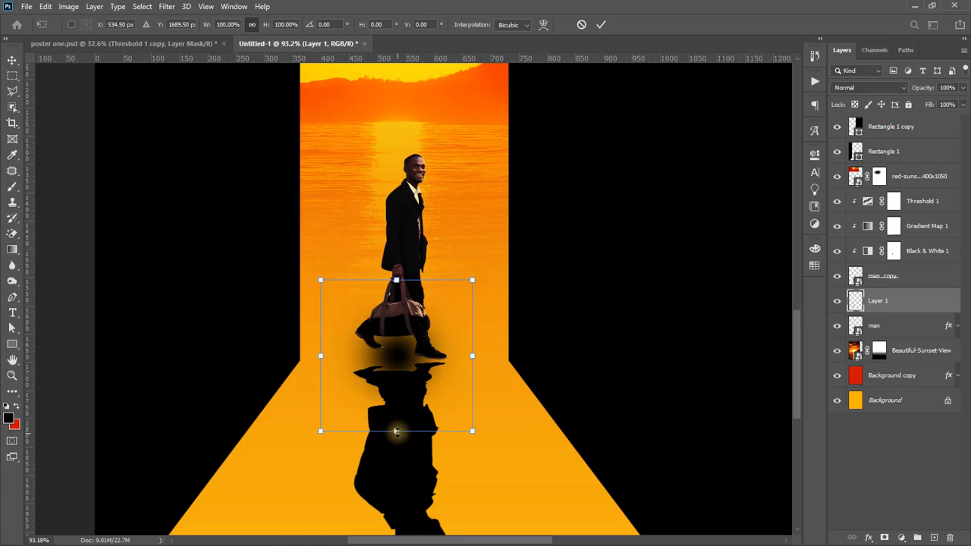
left_click_drag(396, 431, 397, 363)
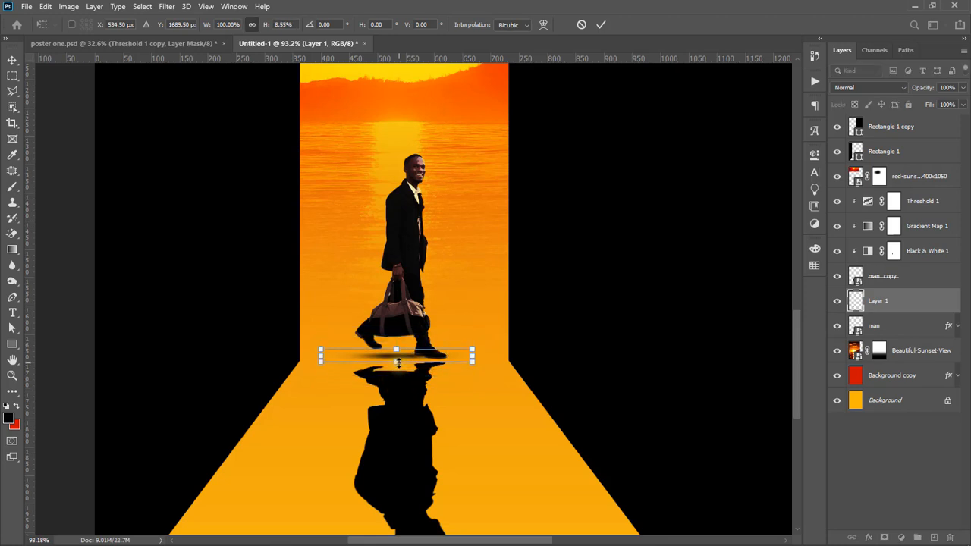
key("Return")
- Move the contact shadow beneath the man's rear foot and squash it to about 39% of its height
scroll(419, 366, "up", 2)
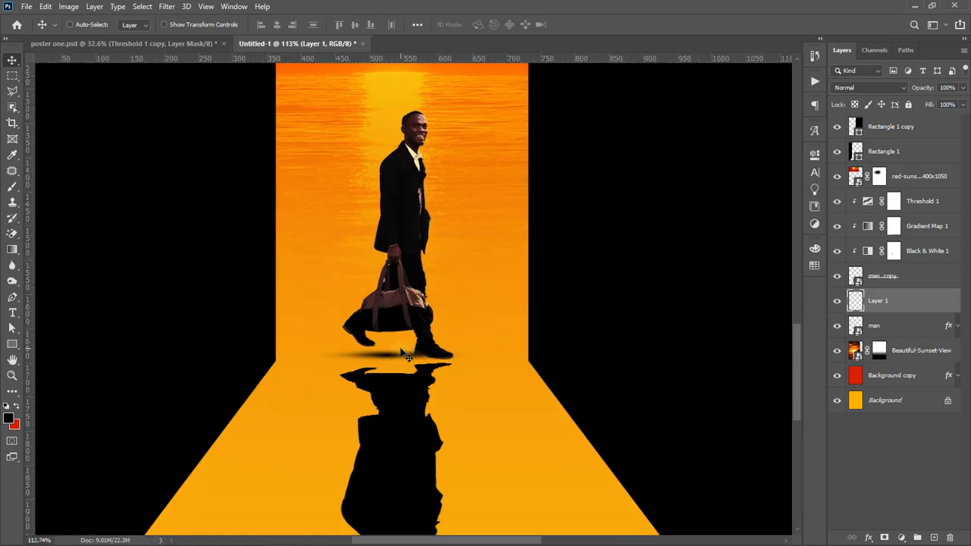
left_click_drag(402, 355, 403, 357)
left_click_drag(387, 354, 376, 354)
key("ctrl+t")
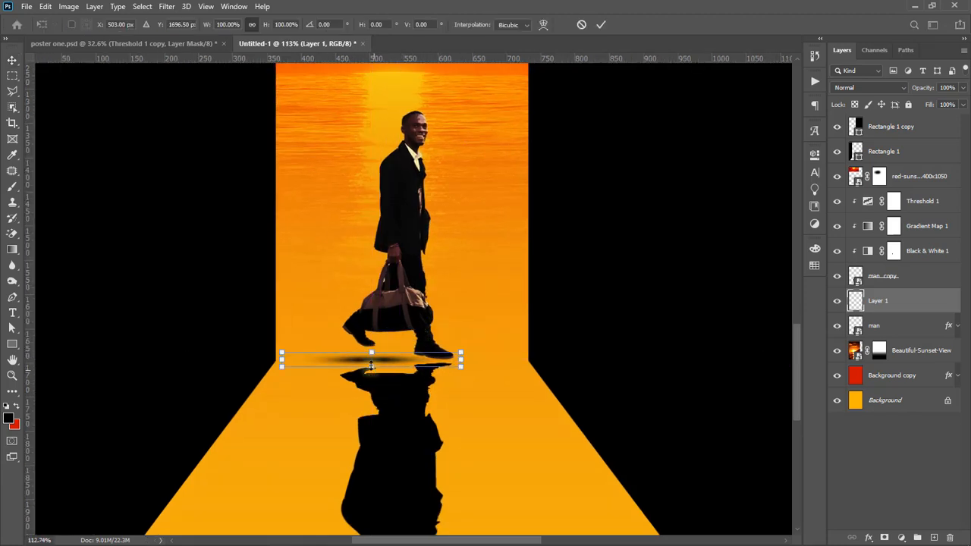
left_click_drag(372, 365, 371, 358)
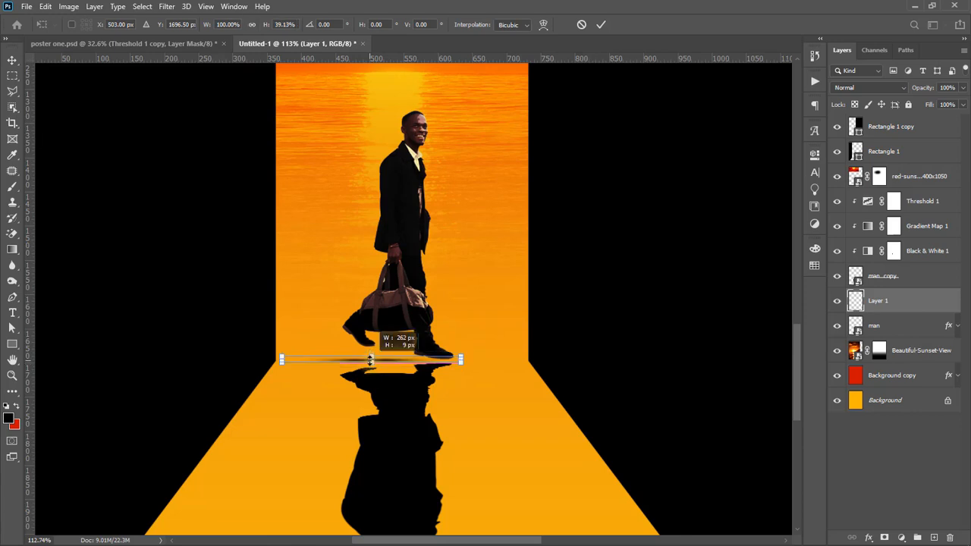
key("Return")
- Duplicate the thin contact shadow and place the copy beneath the man's front foot, extending the shadow line
scroll(391, 367, "up", 1)
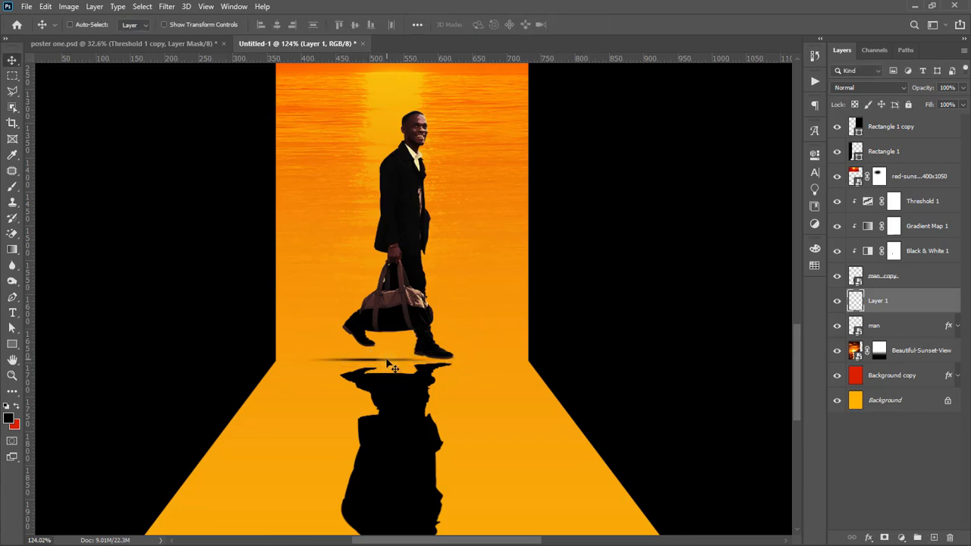
left_click_drag(372, 361, 464, 366)
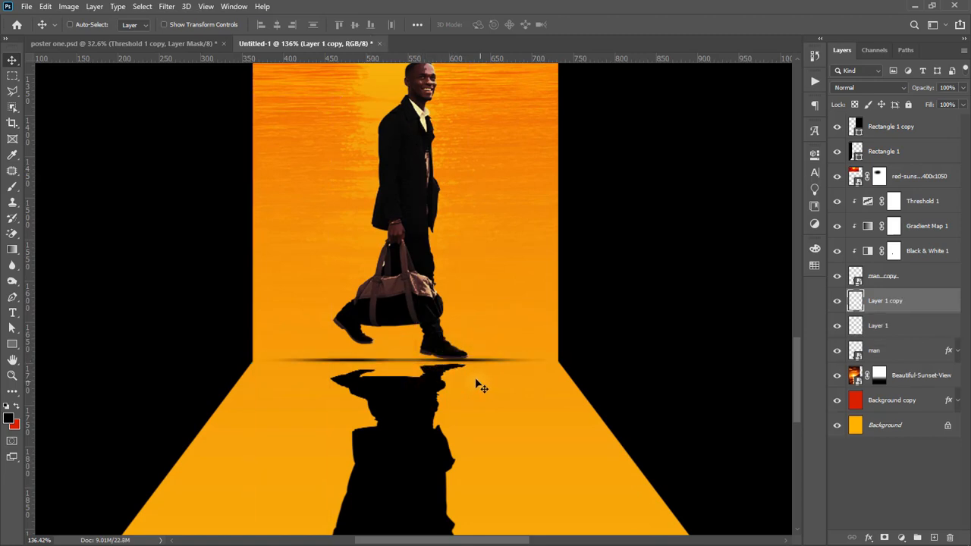
scroll(474, 378, "down", 2)
scroll(474, 378, "down", 1)
scroll(476, 381, "down", 5)
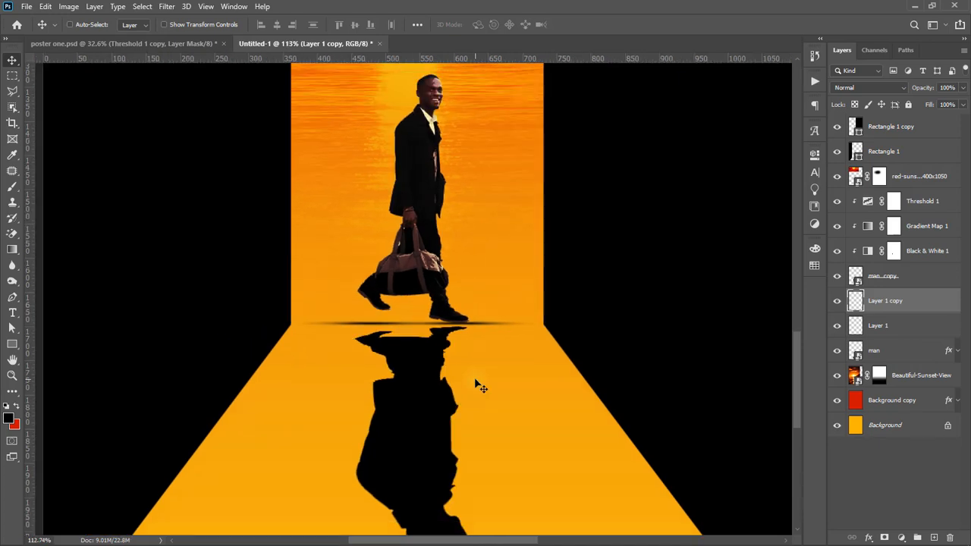
- Convert both contact shadow layers into one Smart Object and lower its opacity to 51%
left_click(906, 326, "shift")
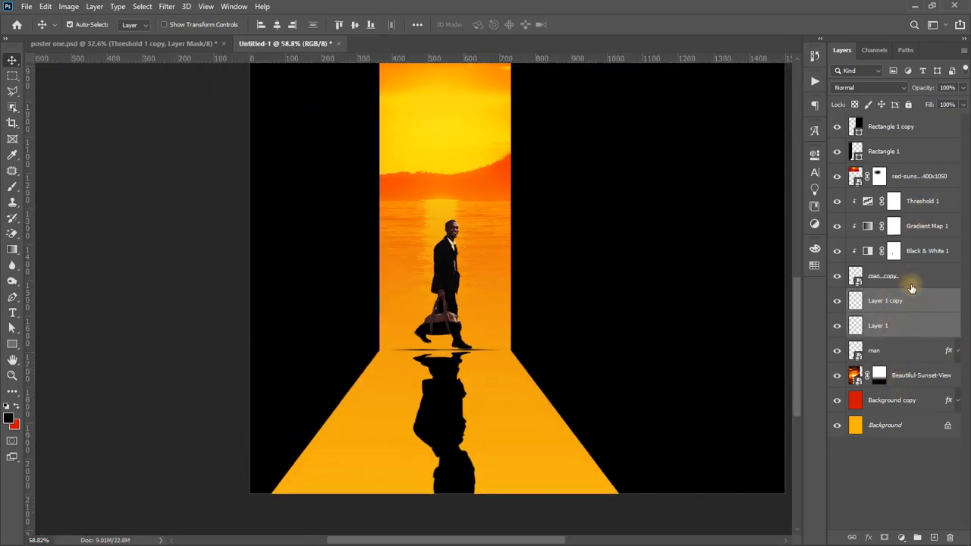
right_click(915, 312)
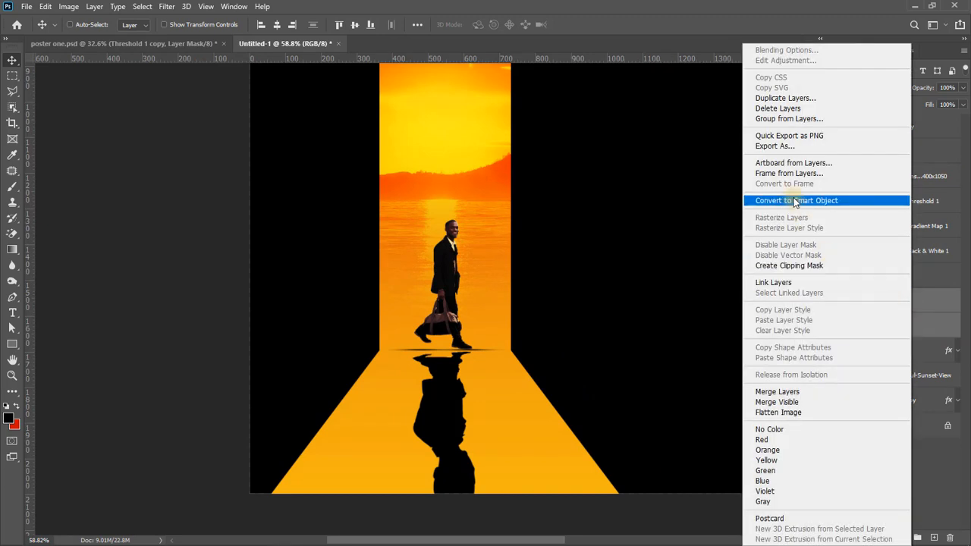
left_click(797, 201)
left_click_drag(962, 92, 937, 104)
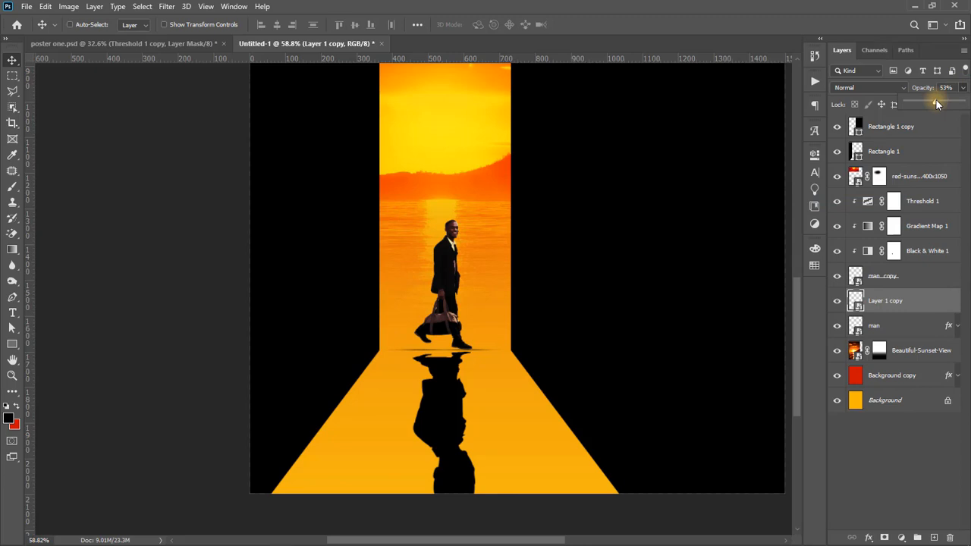
- Add the title "HOPE" in 29.29 pt yellow-orange Corporation Games Straight on the black area to the right of the man, above all other layers
scroll(458, 330, "down", 3)
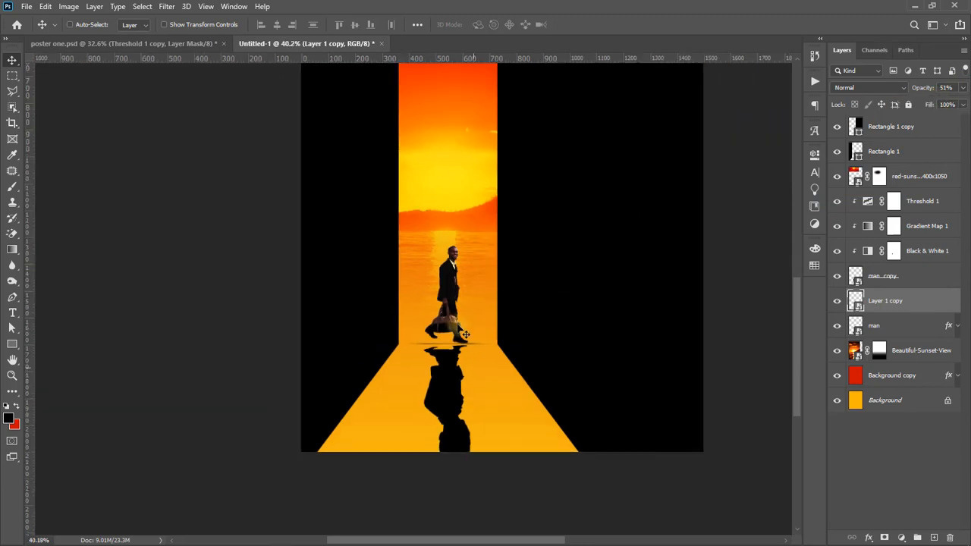
scroll(458, 330, "down", 2)
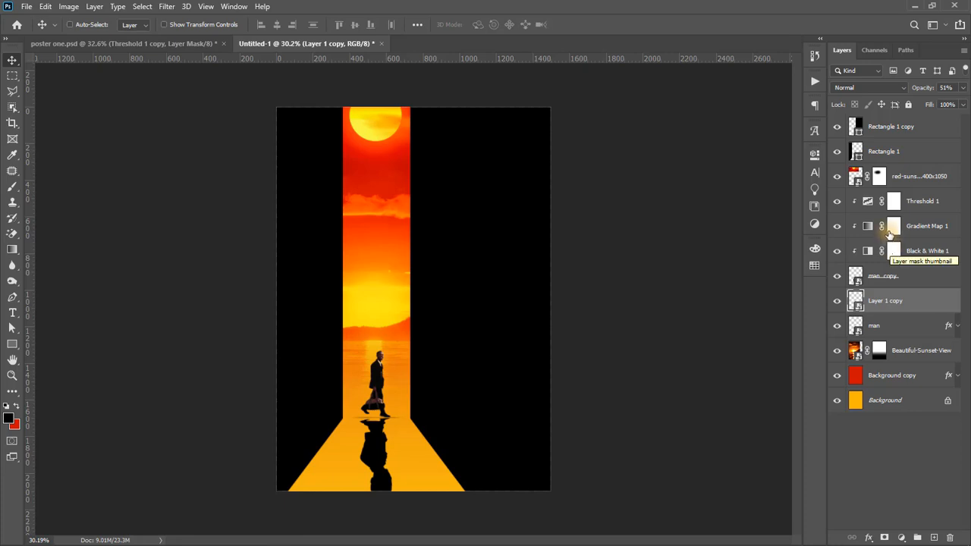
left_click(918, 130)
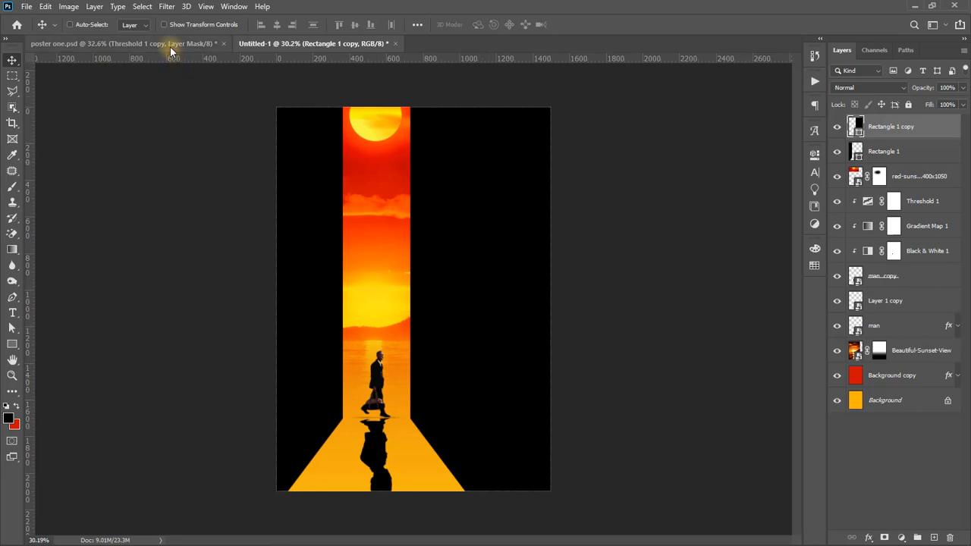
left_click(12, 313)
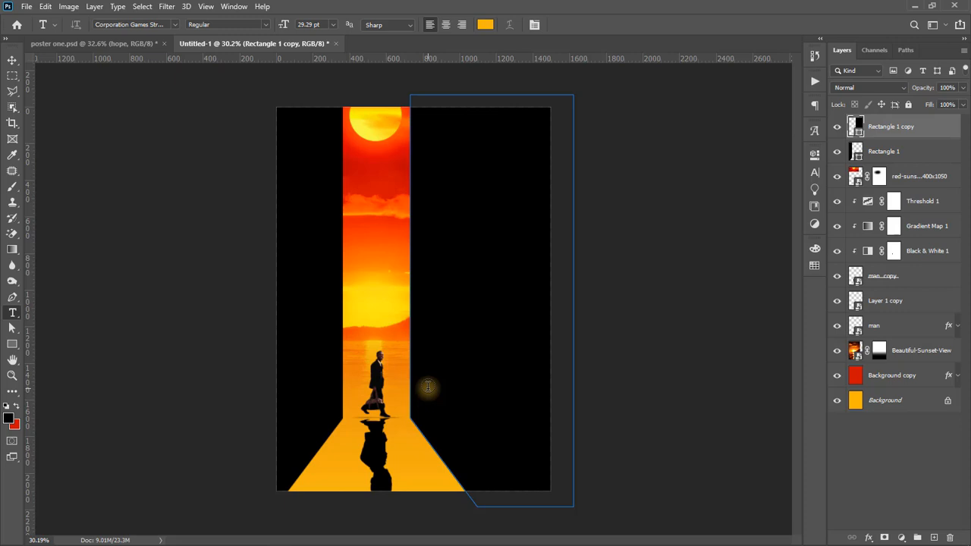
key("ctrl+shift+alt+n")
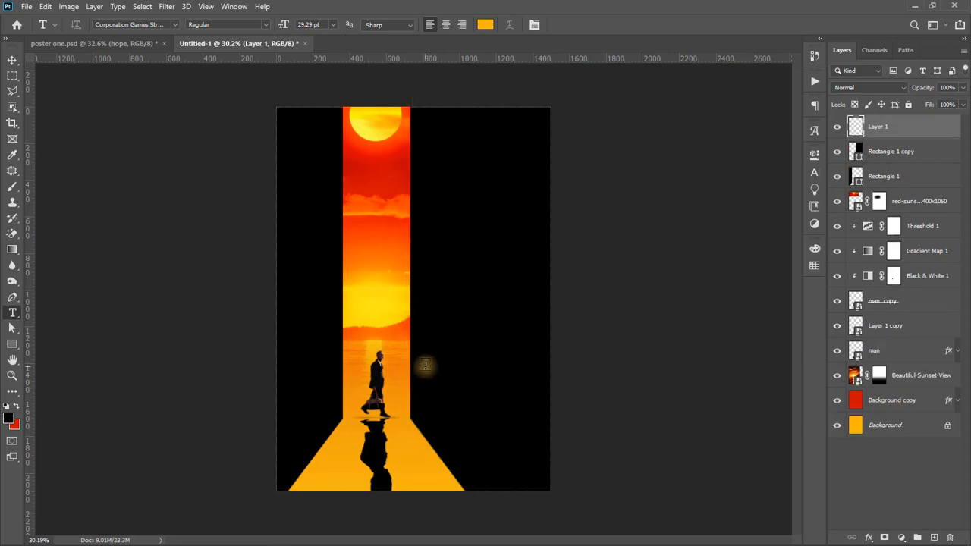
left_click(451, 389)
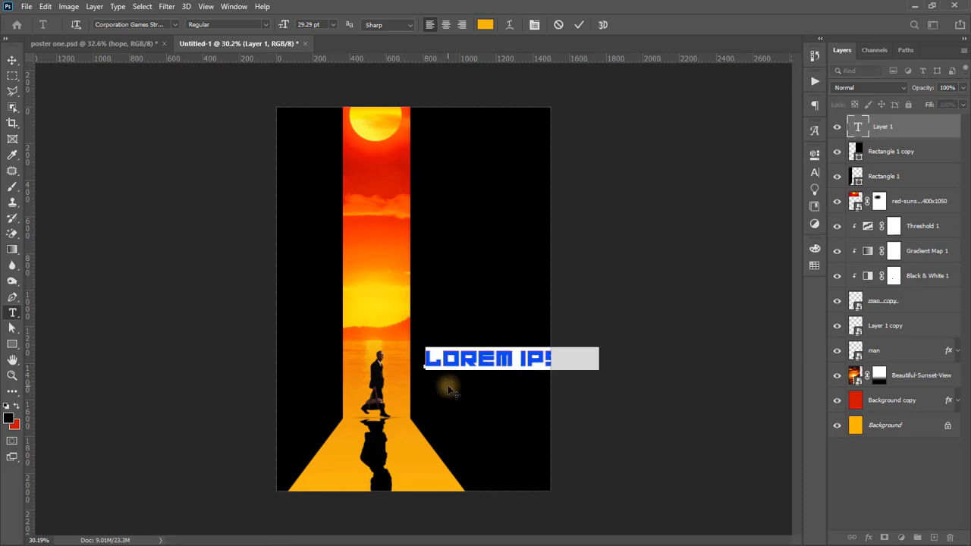
type("HOPE")
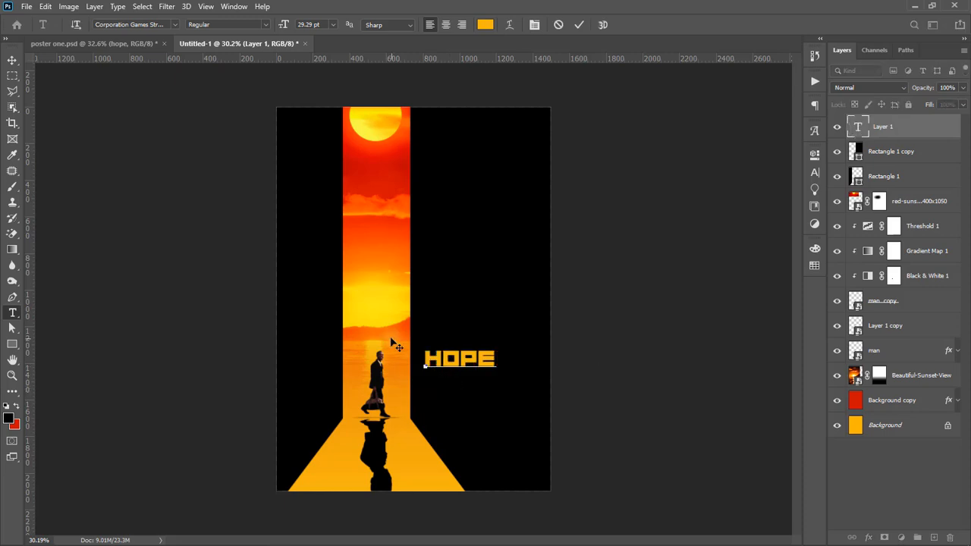
left_click(13, 60)
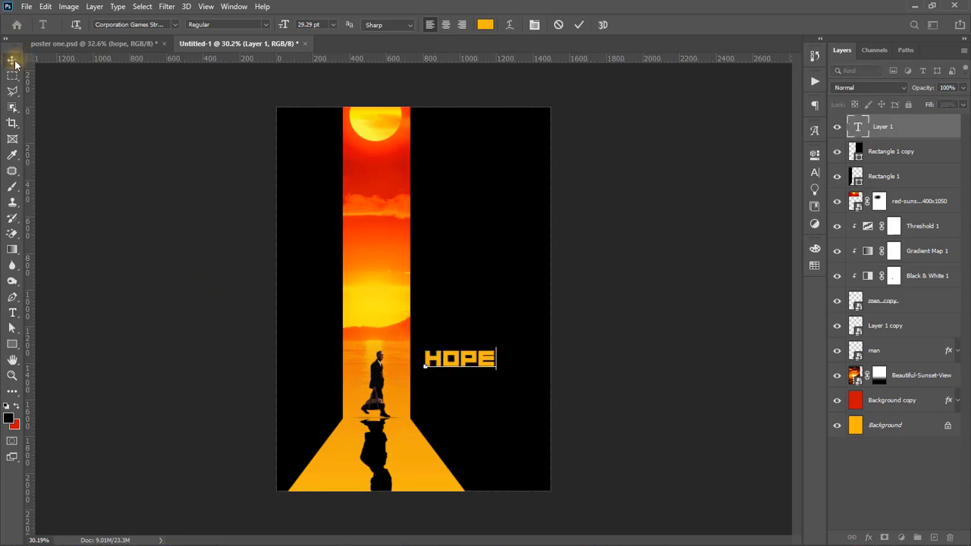
left_click_drag(467, 360, 465, 372)
scroll(463, 369, "up", 2)
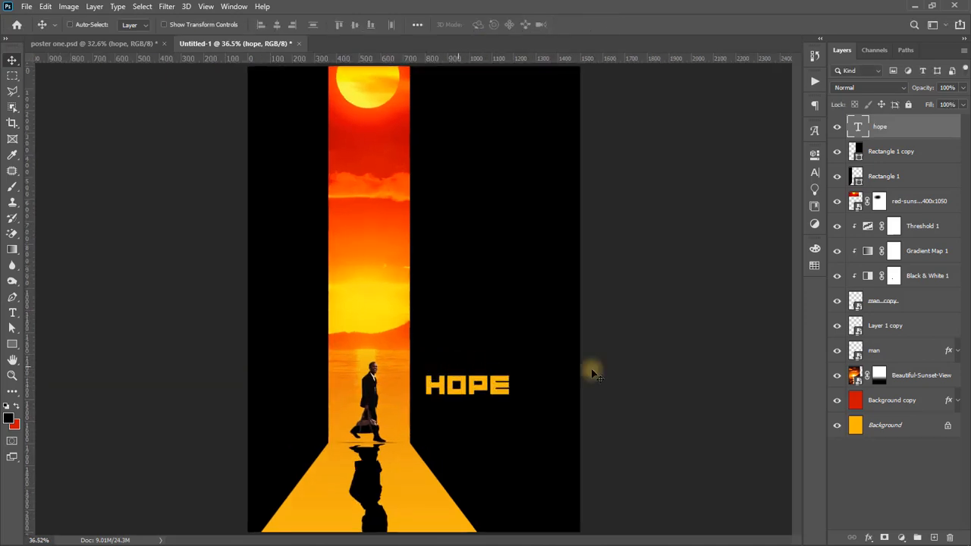
left_click(815, 173)
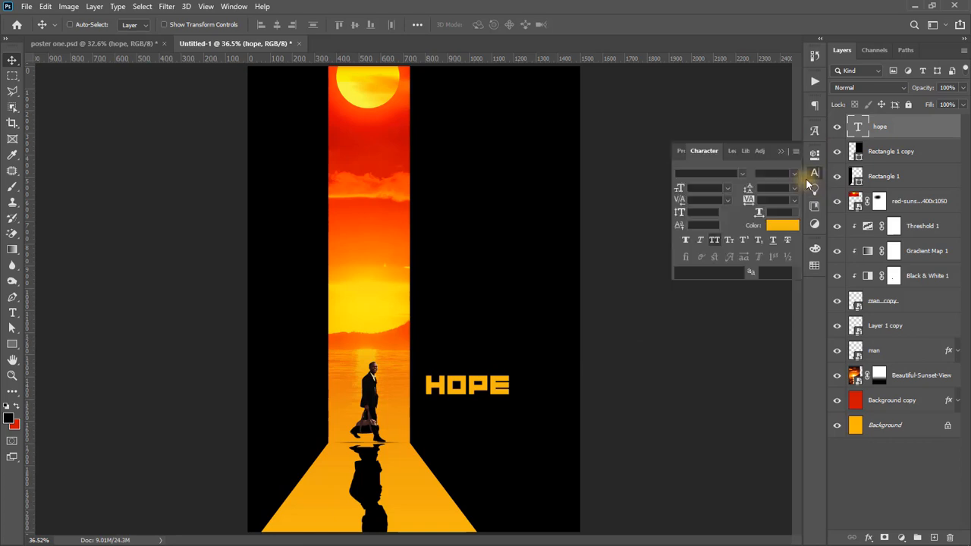
left_click(703, 173)
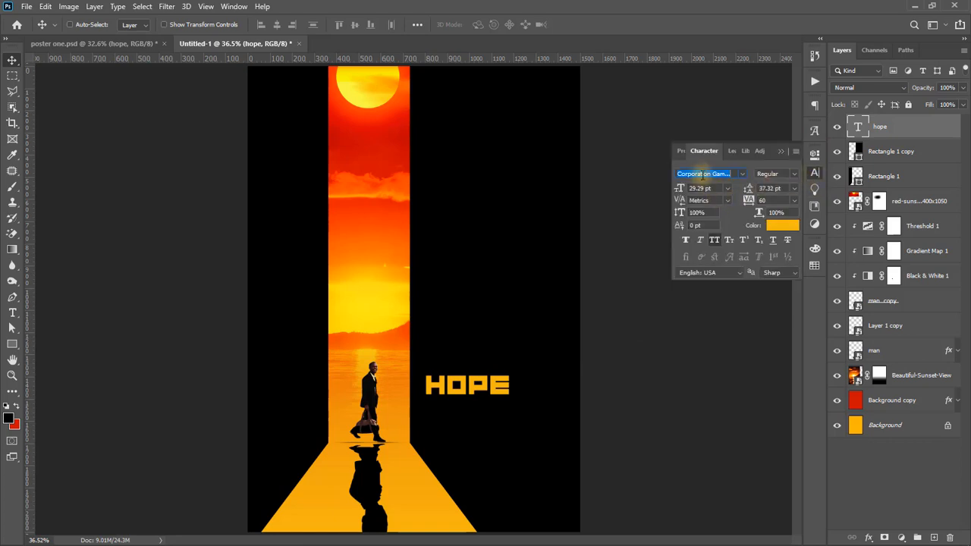
left_click(806, 176)
left_click(815, 177)
- Scale the HOPE title up to about 152% and move it slightly upward beside the man
key("ctrl+t")
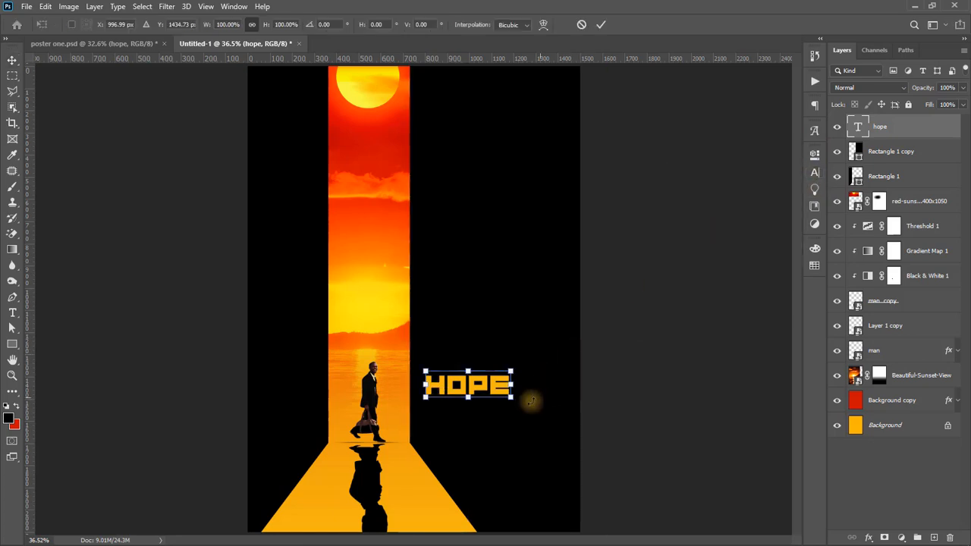
left_click_drag(512, 393, 555, 412)
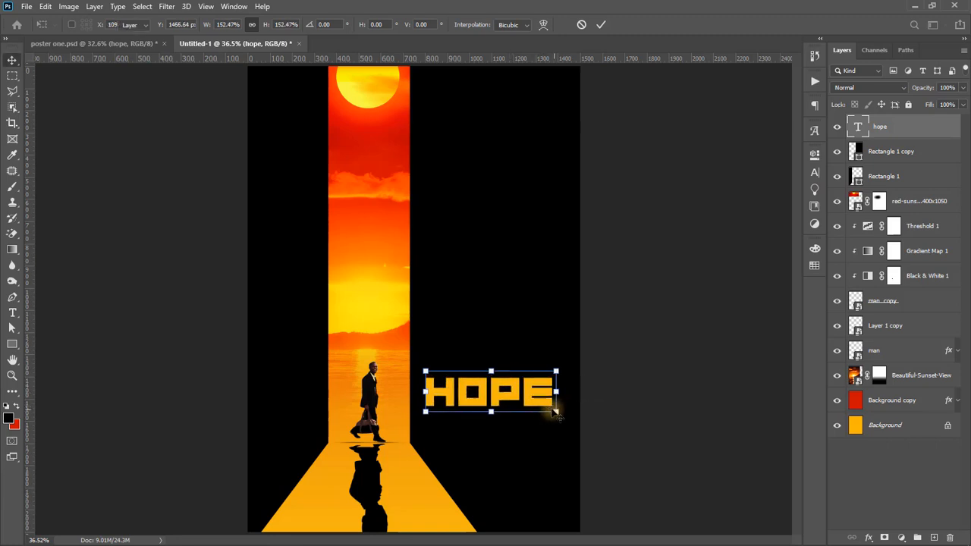
key("Return")
left_click_drag(480, 398, 466, 378)
- Add a separate tagline reading "in the face of trials" and place it directly beneath the HOPE title
key("t")
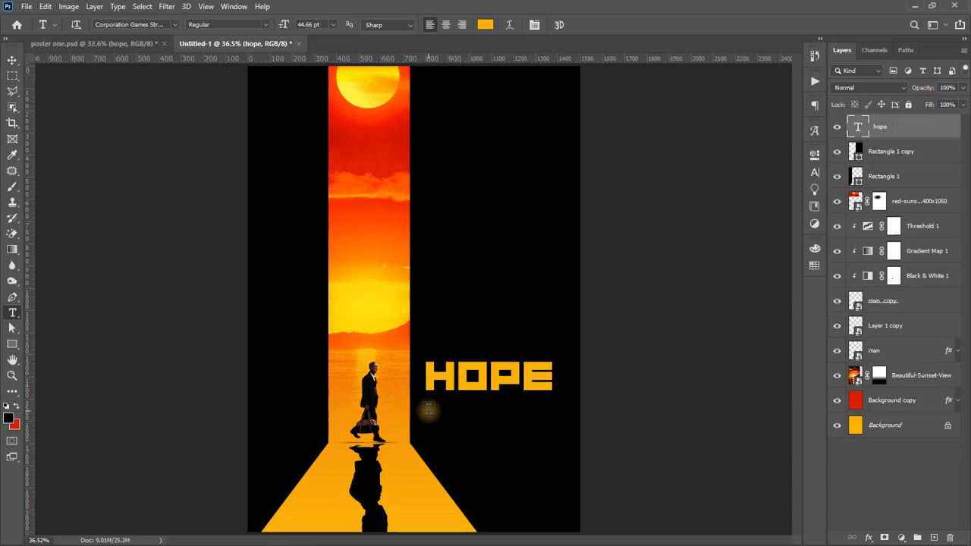
left_click(428, 410)
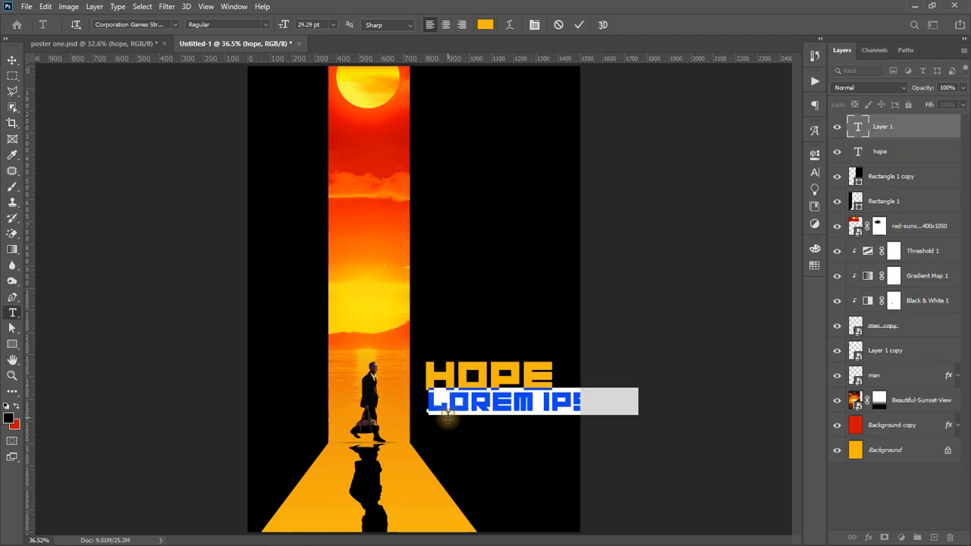
type("in the fa")
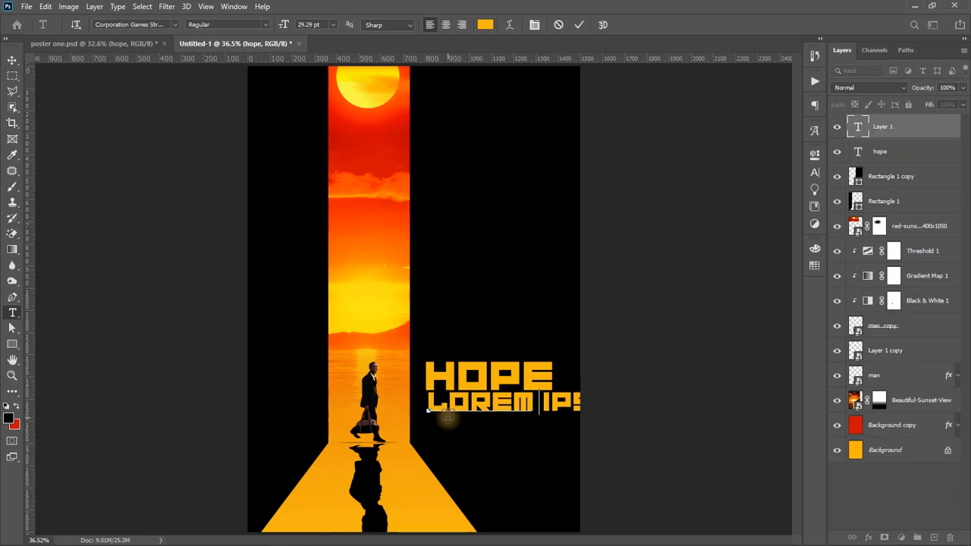
type("ad")
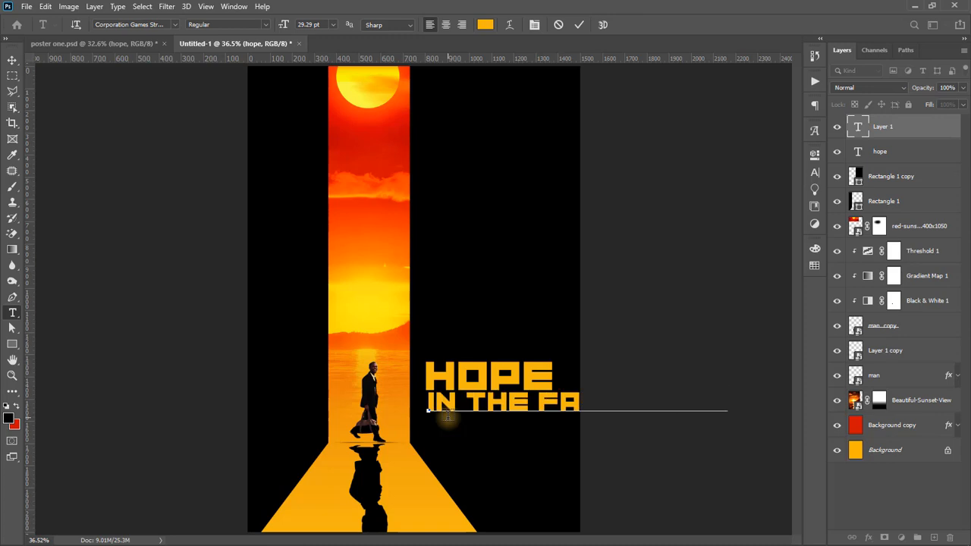
type("spair")
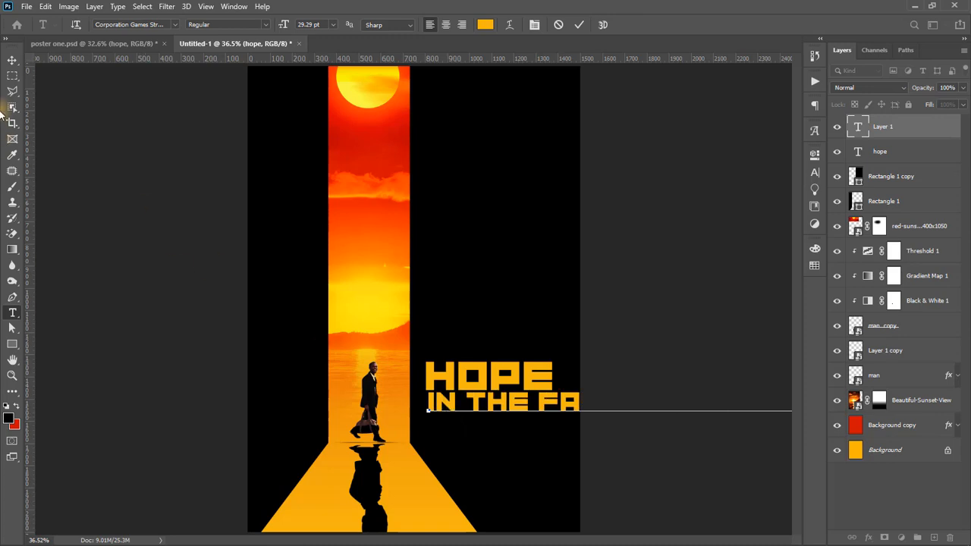
left_click(16, 64)
left_click_drag(491, 408, 483, 409)
- Change the tagline's font to Gotham Light
left_click(815, 173)
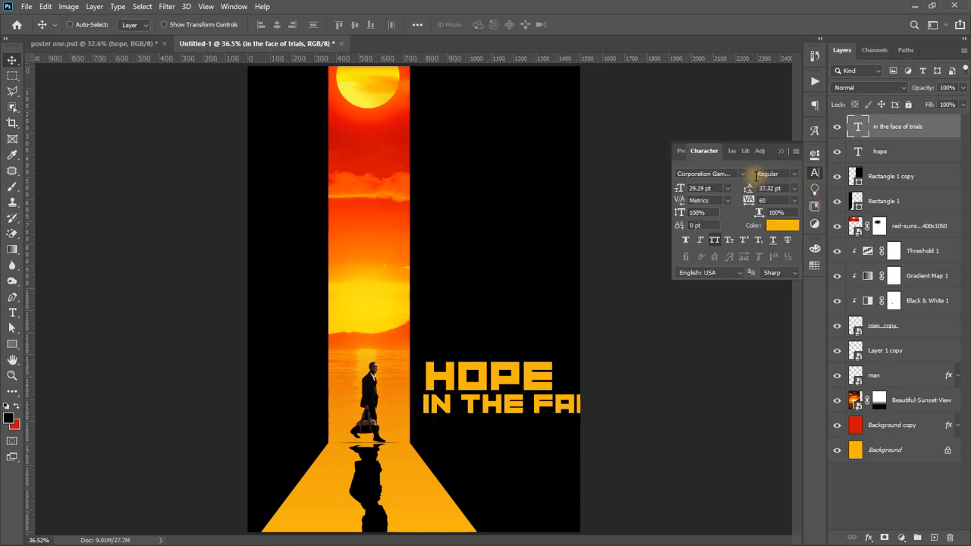
left_click(744, 173)
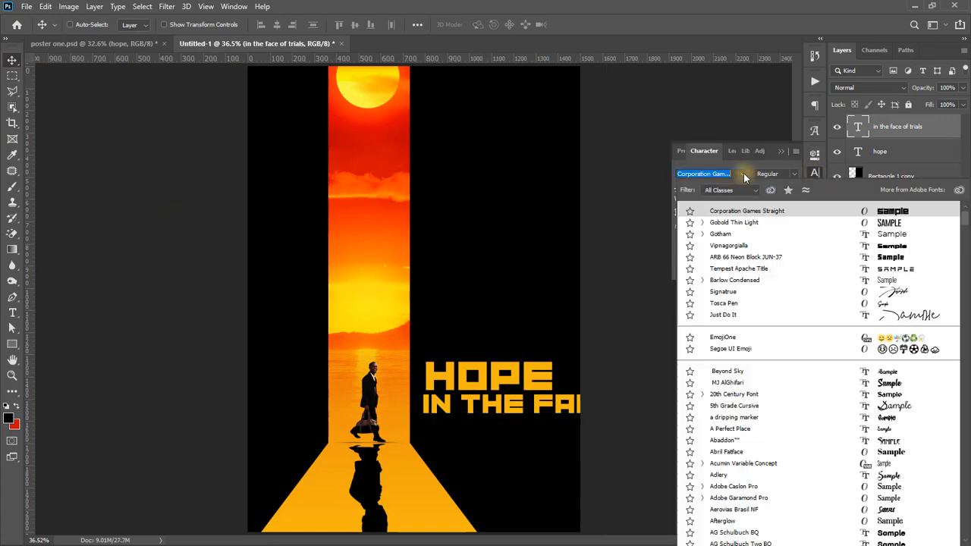
left_click(727, 235)
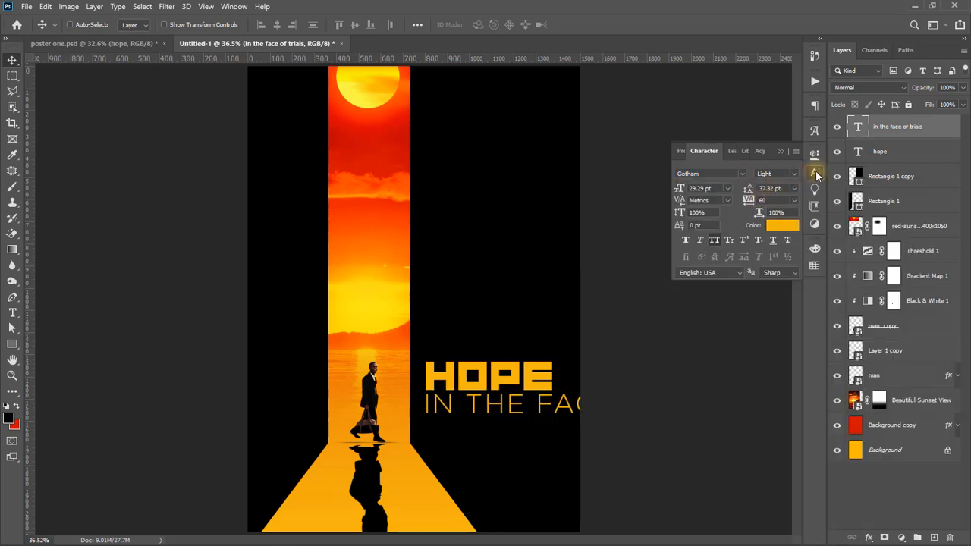
left_click(815, 174)
- Shrink the tagline to about 10.85 pt and line up its left edge just below the HOPE title
key("ctrl+t")
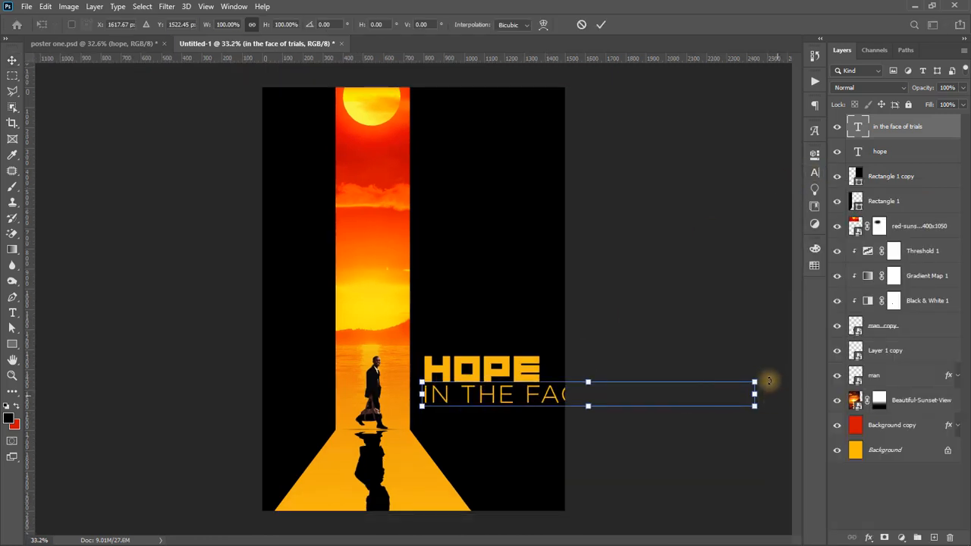
left_click_drag(754, 383, 543, 400)
key("Return")
scroll(509, 410, "up", 1)
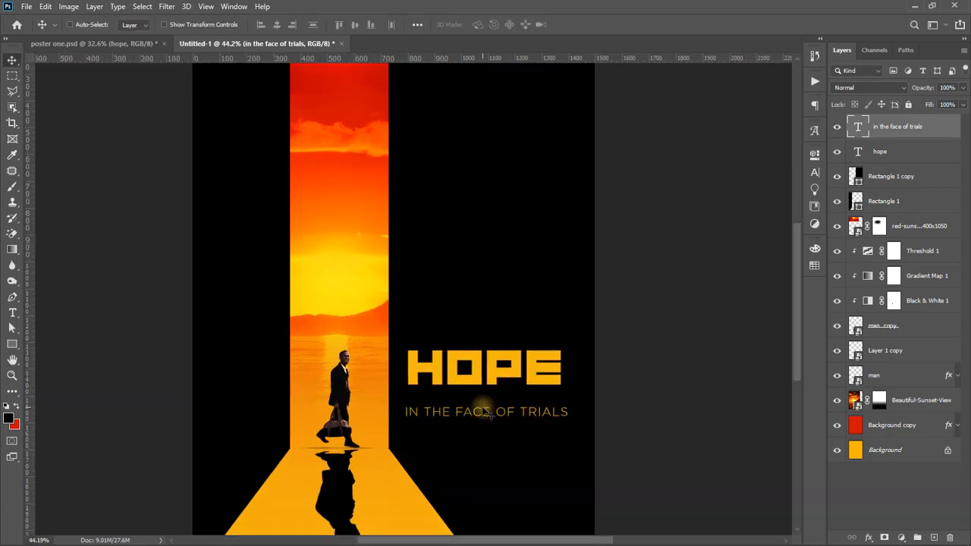
left_click_drag(485, 412, 488, 399)
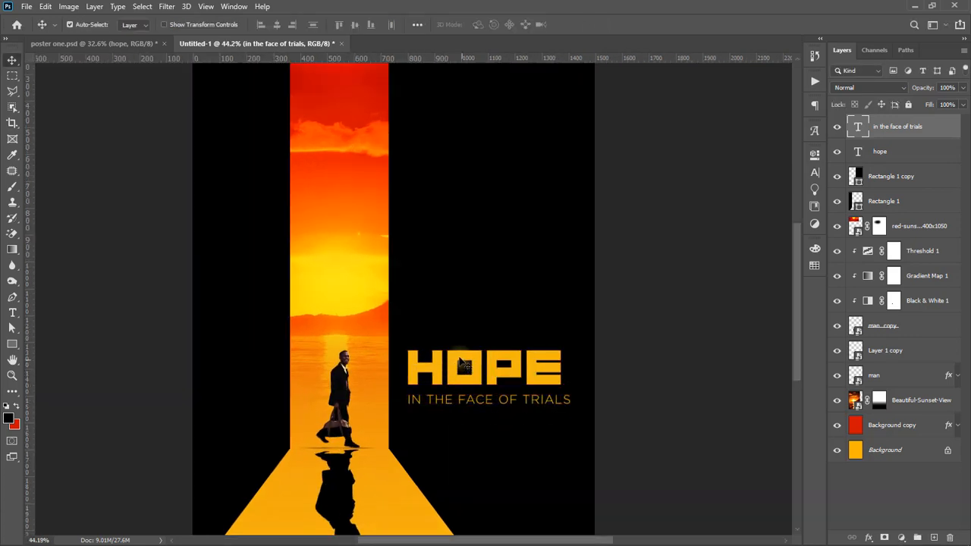
- Nudge only the tagline upward to tighten the gap beneath the HOPE title
left_click(456, 366, "shift")
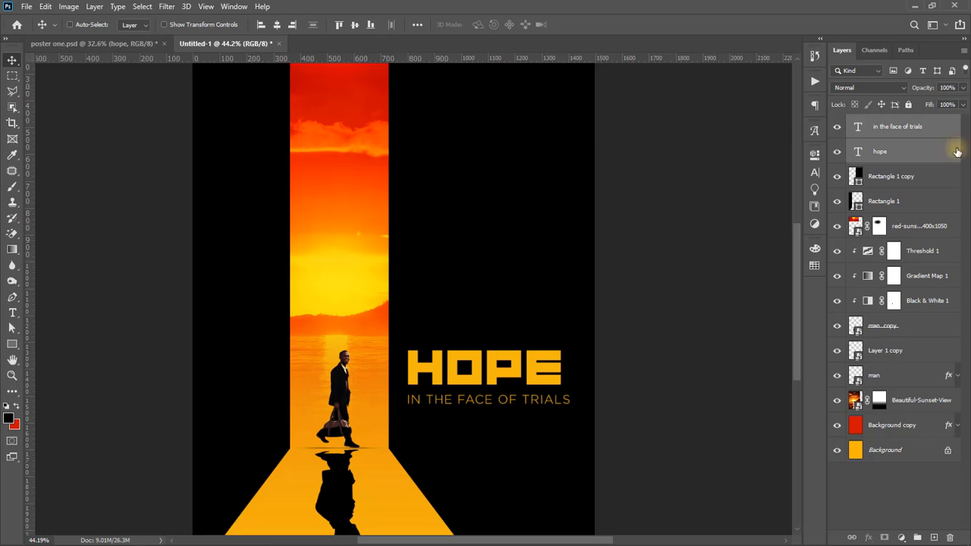
left_click(903, 131)
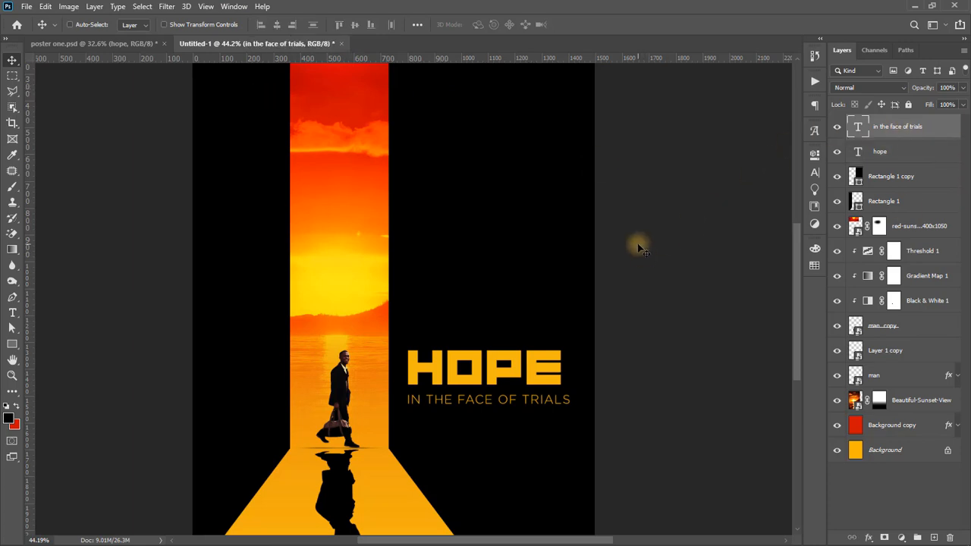
key("Up")
key("Up")
key("Up")
key("Up")
key("Up")
key("Up")
key("Up")
key("Up")
key("Up")
key("Up")
key("Up")
key("Up")
key("Up")
key("Up")
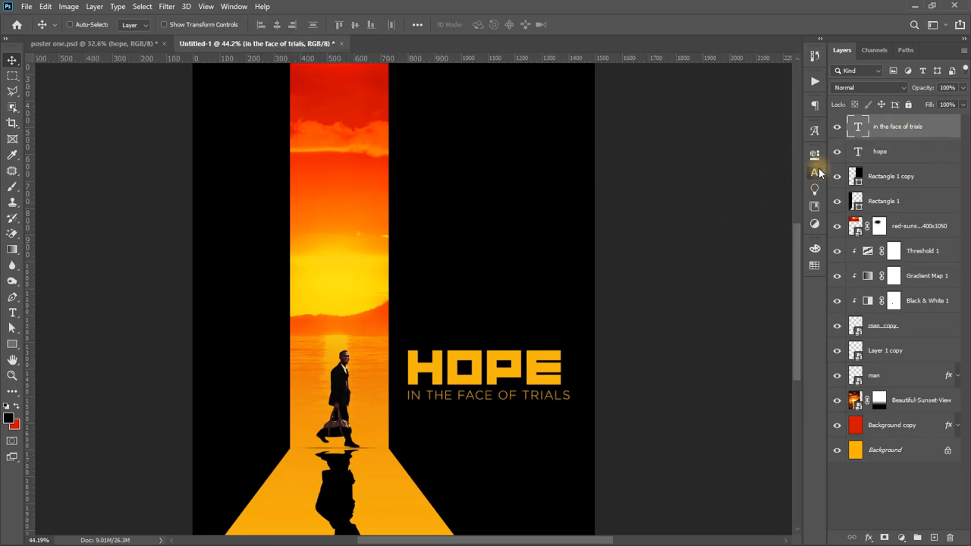
- Set the tagline's tracking to 360 and scale it down to about 7.12 pt to match the HOPE title's width
left_click(818, 171)
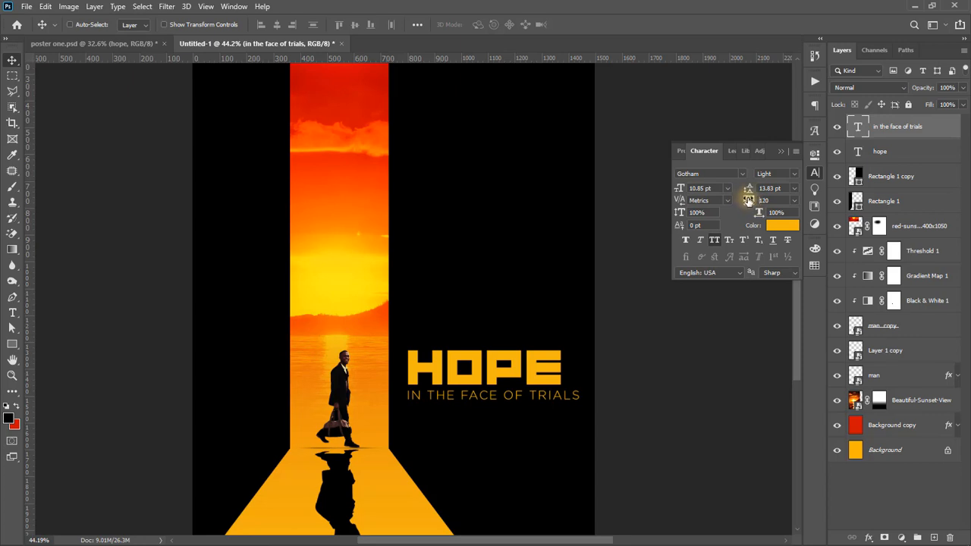
left_click_drag(748, 199, 756, 200)
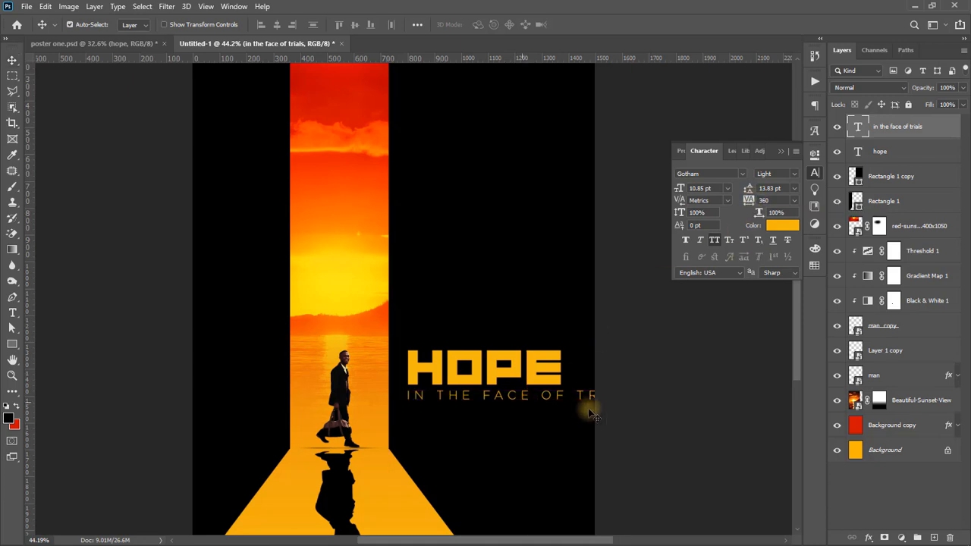
key("ctrl+t")
left_click_drag(638, 406, 563, 408)
key("Return")
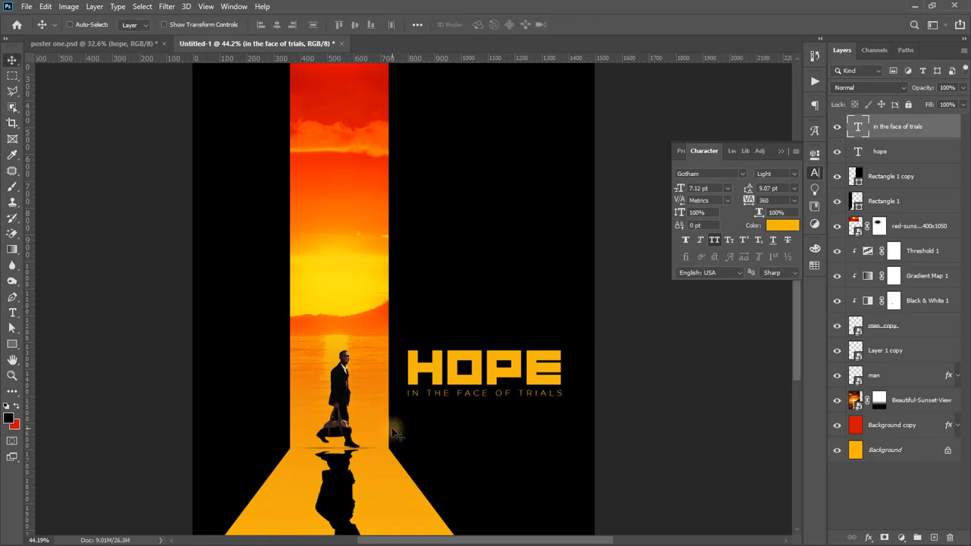
scroll(393, 434, "down", 2)
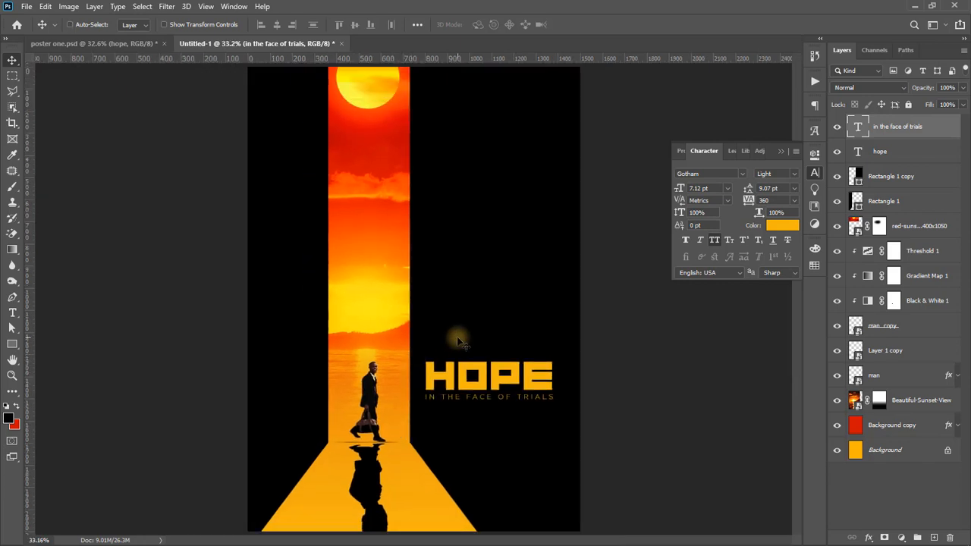
left_click(809, 171)
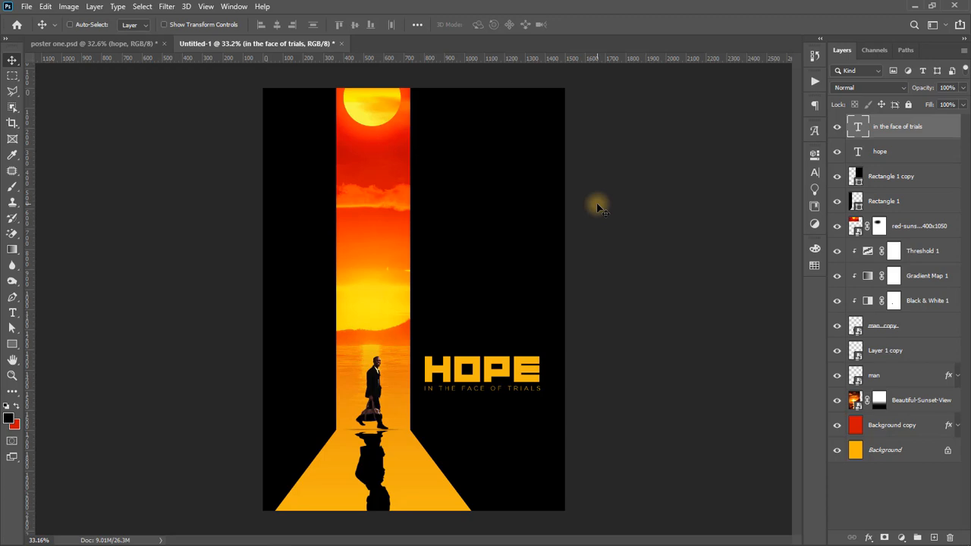
- Move the HOPE title and its tagline together slightly lower on the black area
key("ctrl")
left_click_drag(497, 388, 498, 408)
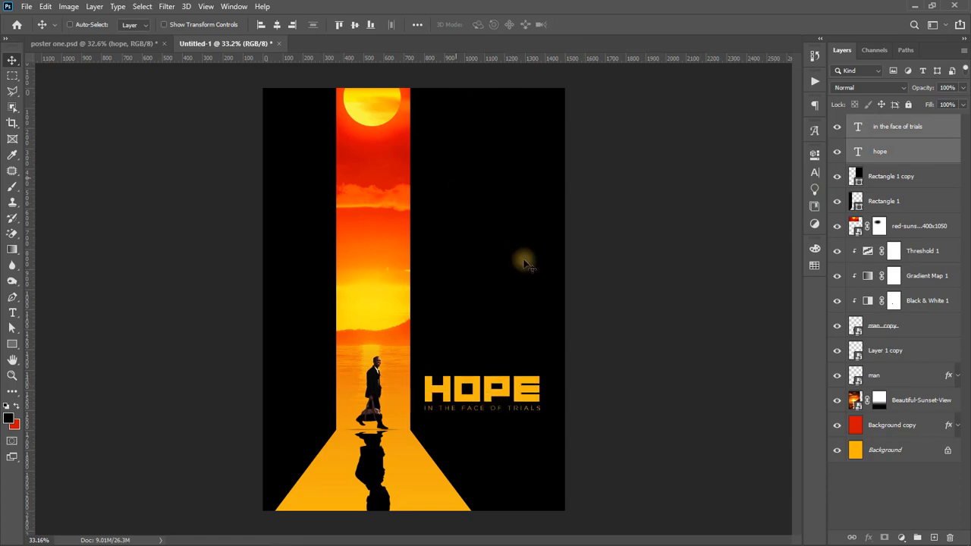
- Try merging every layer from the tagline down to Background copy into one layer, and undo the merge
left_click(905, 132)
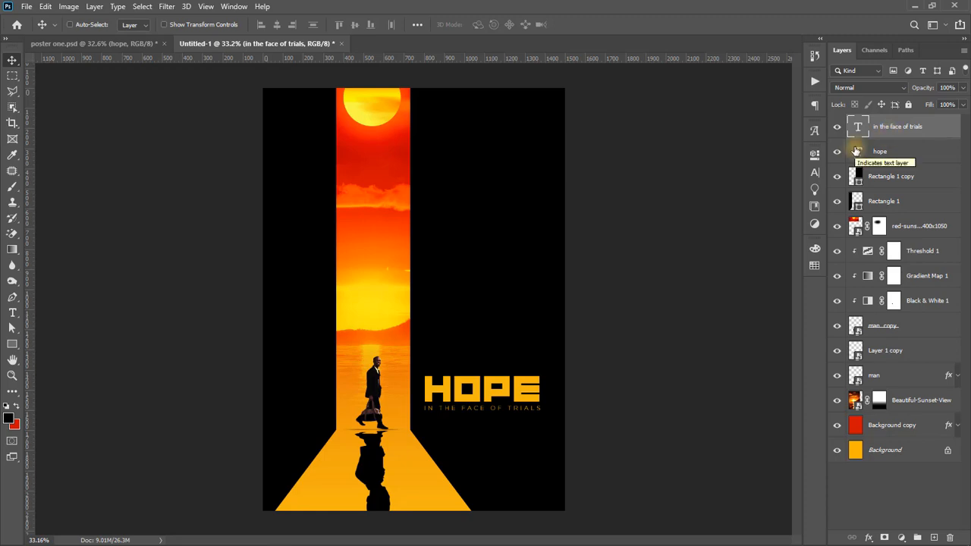
left_click(907, 419, "shift")
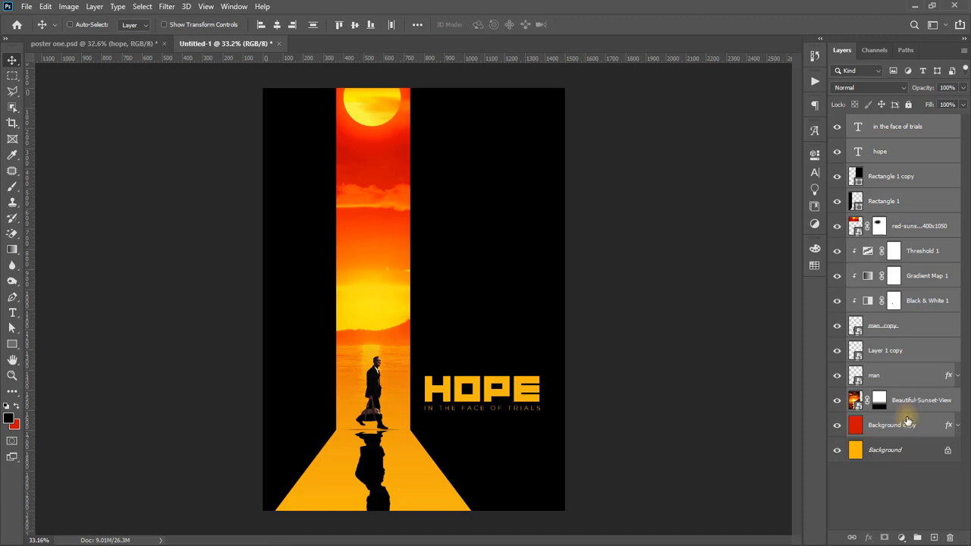
left_click(900, 135)
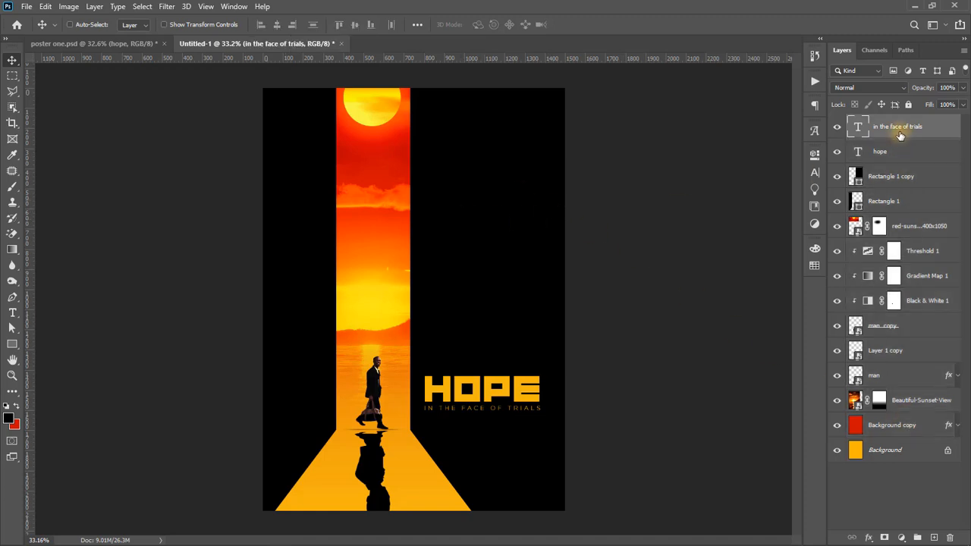
left_click(916, 429, "shift")
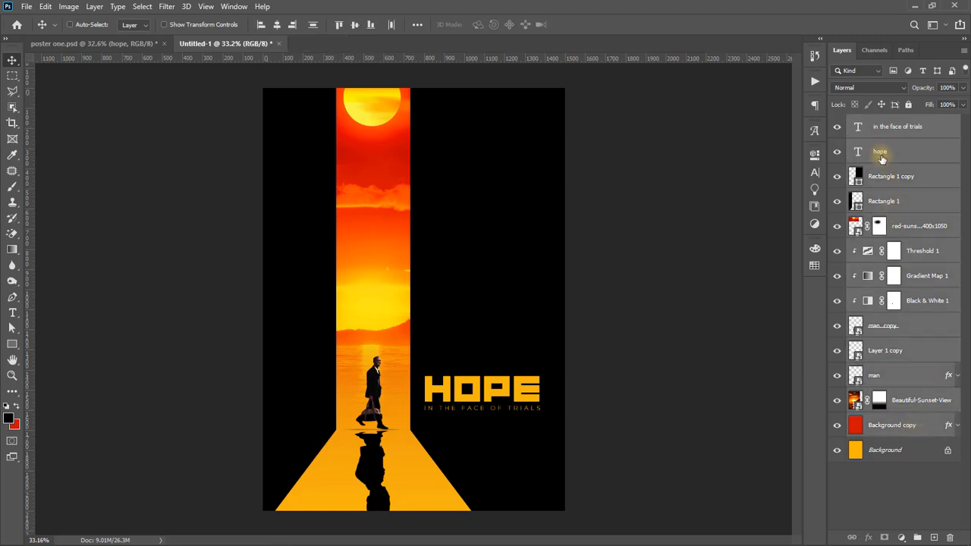
left_click(881, 125)
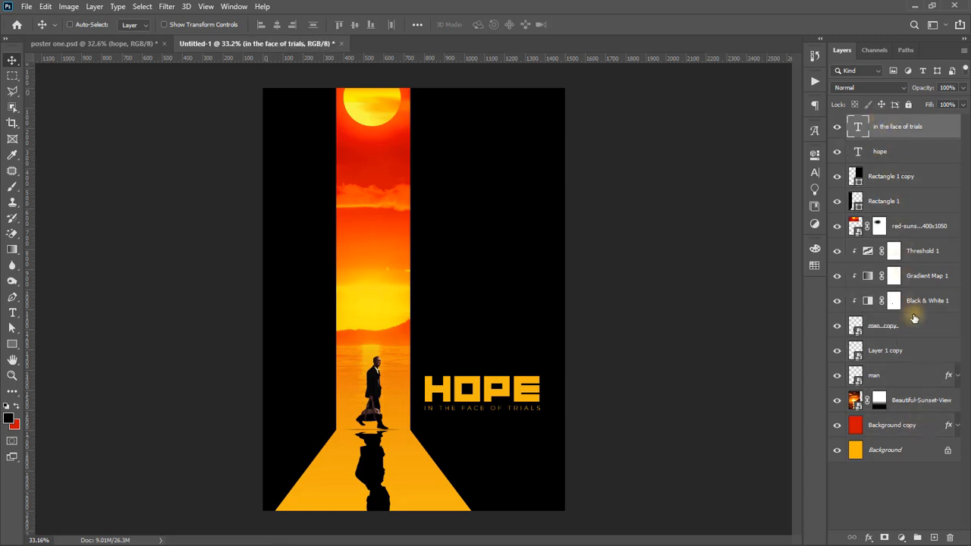
left_click(927, 432, "shift")
right_click(927, 432)
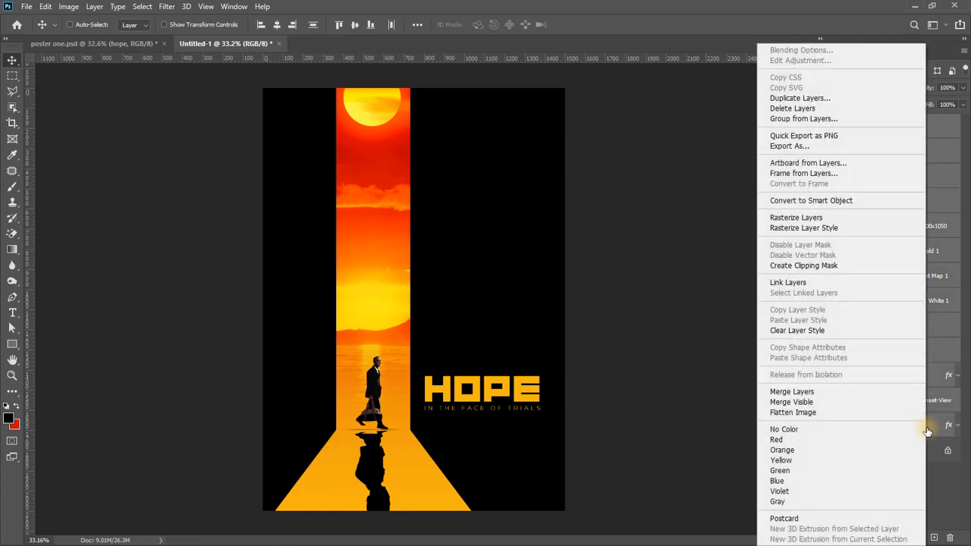
left_click(804, 394)
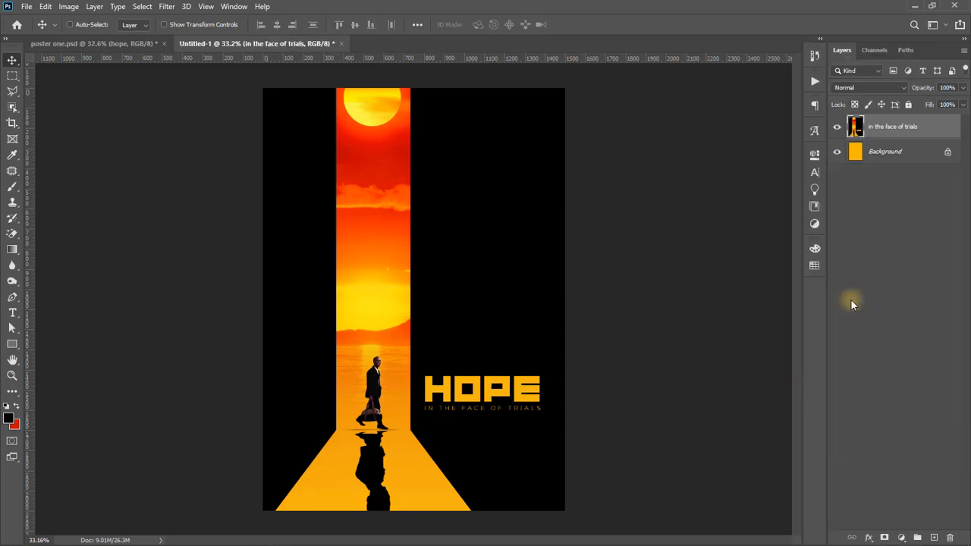
key("ctrl")
key("ctrl+z")
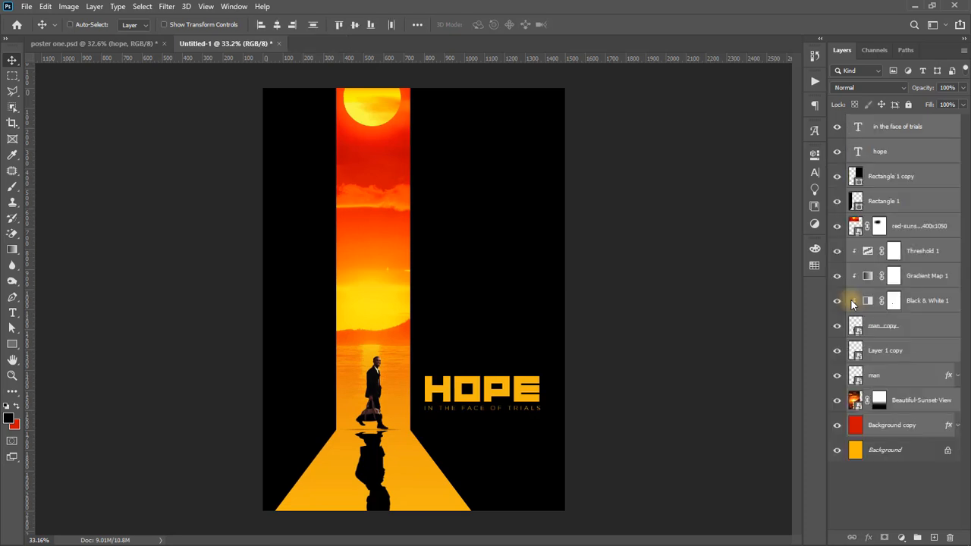
- Stamp all visible layers into a new merged layer above the tagline, and toggle its visibility to check it
left_click(899, 129)
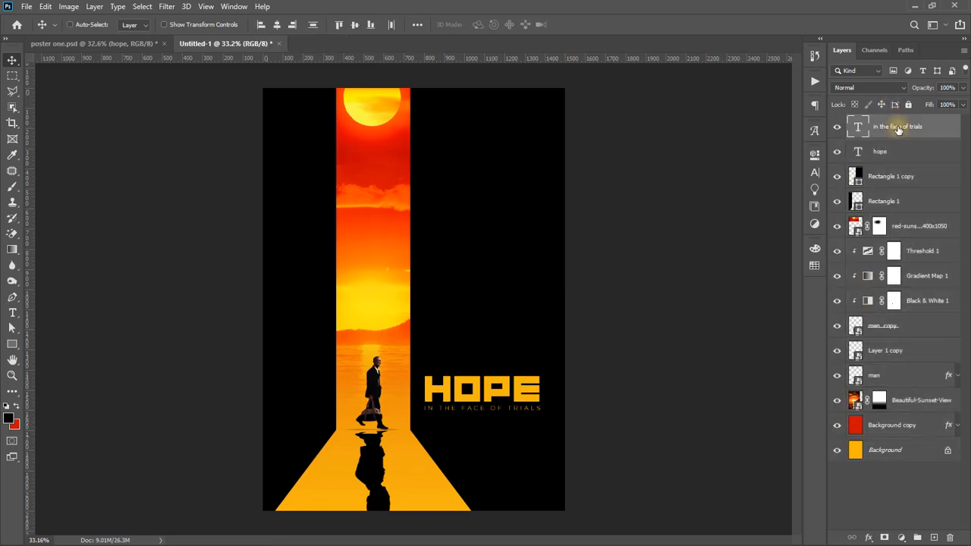
key("ctrl")
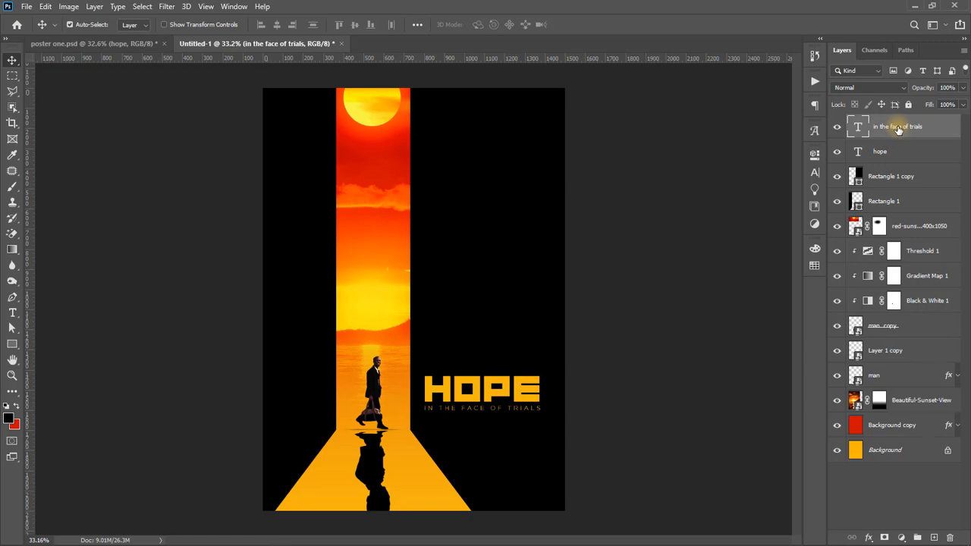
key("ctrl+shift+alt+e")
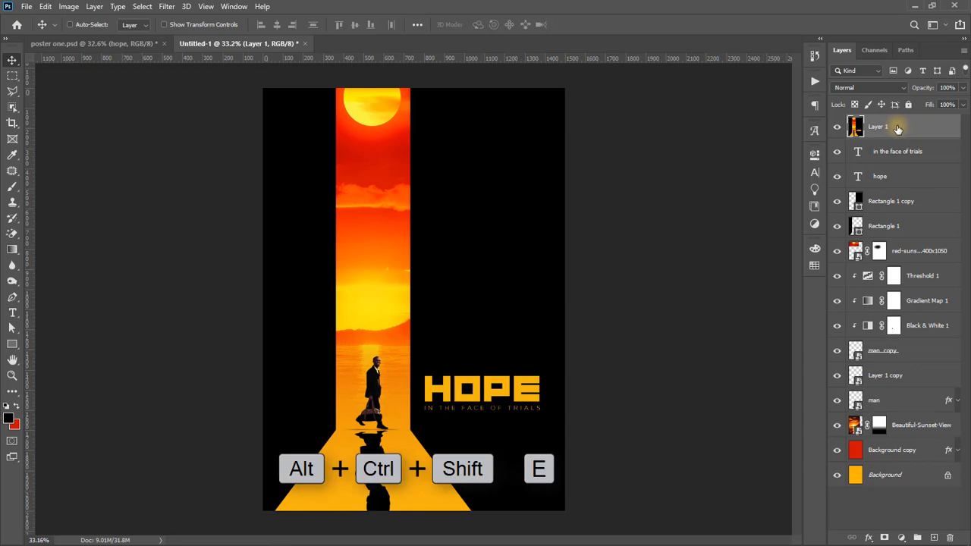
left_click(838, 127)
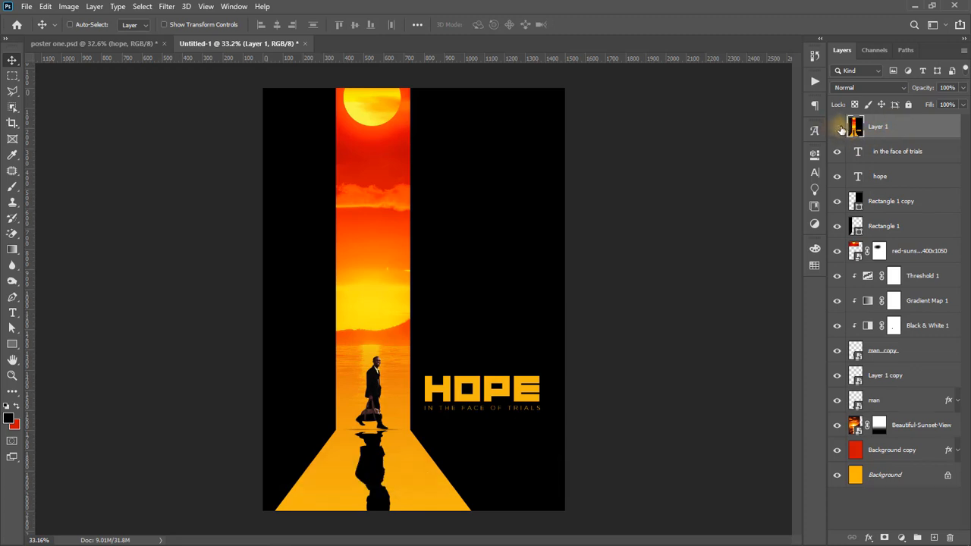
left_click(838, 128)
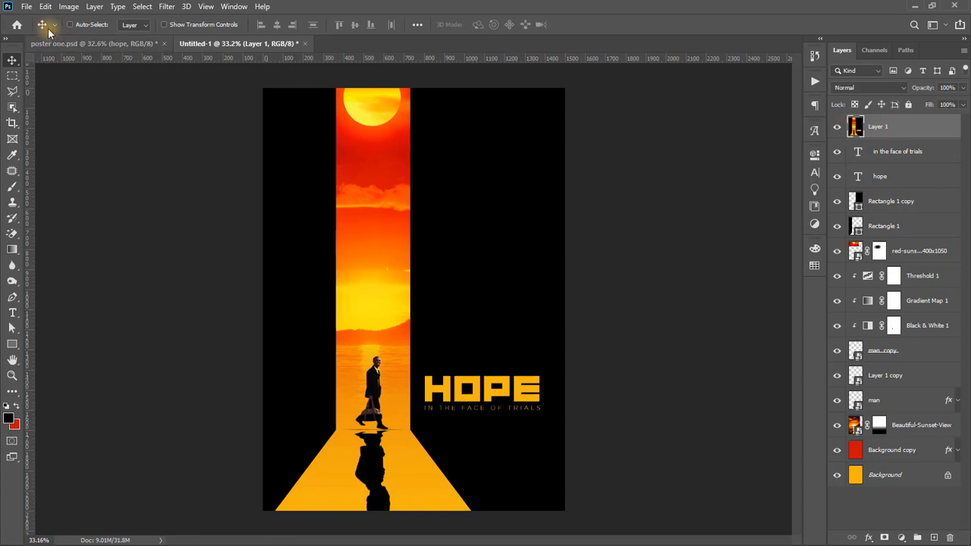
- Apply the Add Noise filter to the merged layer at 8.21% with Gaussian distribution and Monochromatic on
left_click(166, 7)
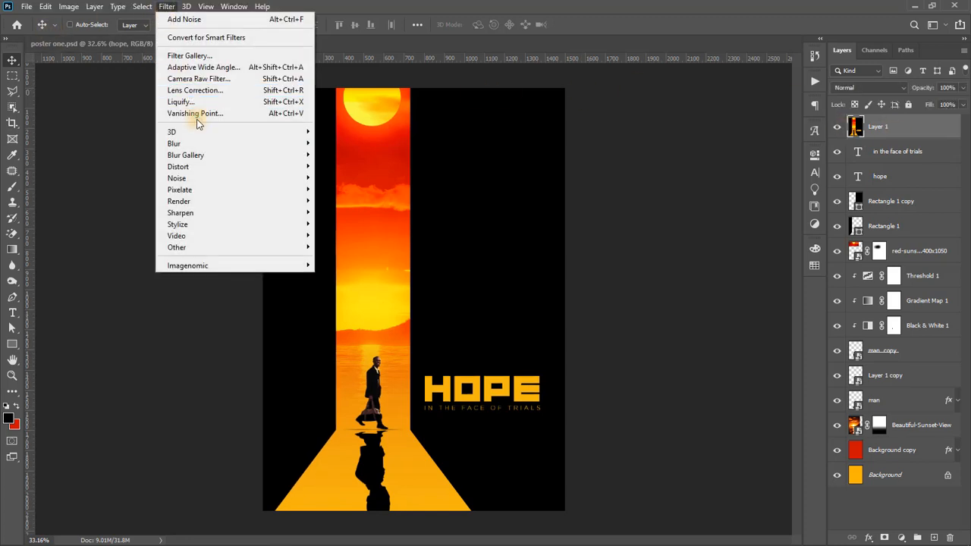
mouse_move(189, 179)
left_click(106, 178)
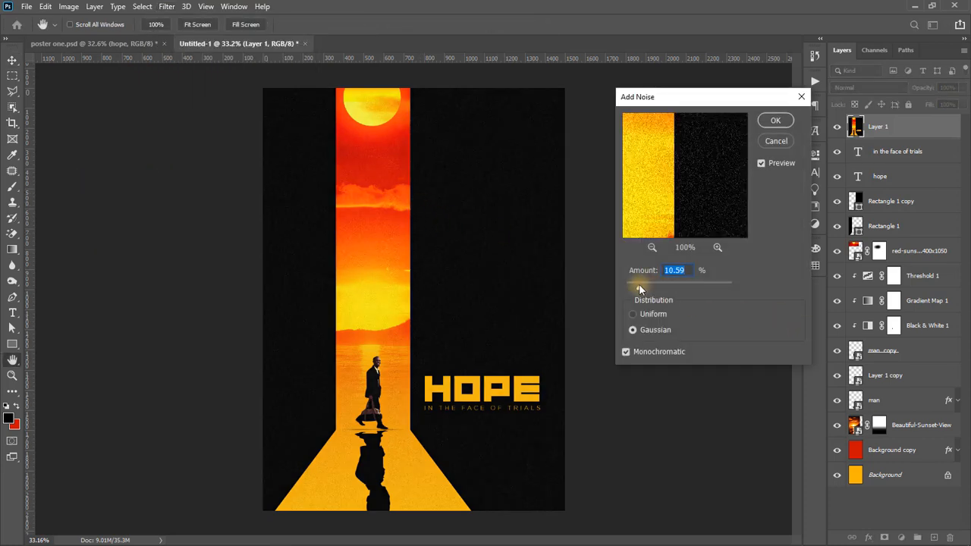
left_click_drag(639, 284, 639, 287)
left_click_drag(637, 284, 636, 284)
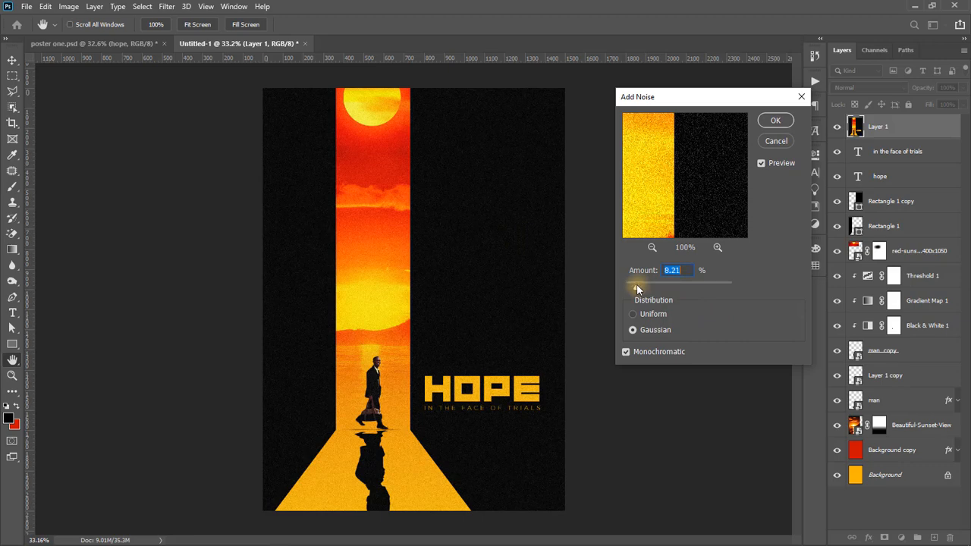
left_click(773, 123)
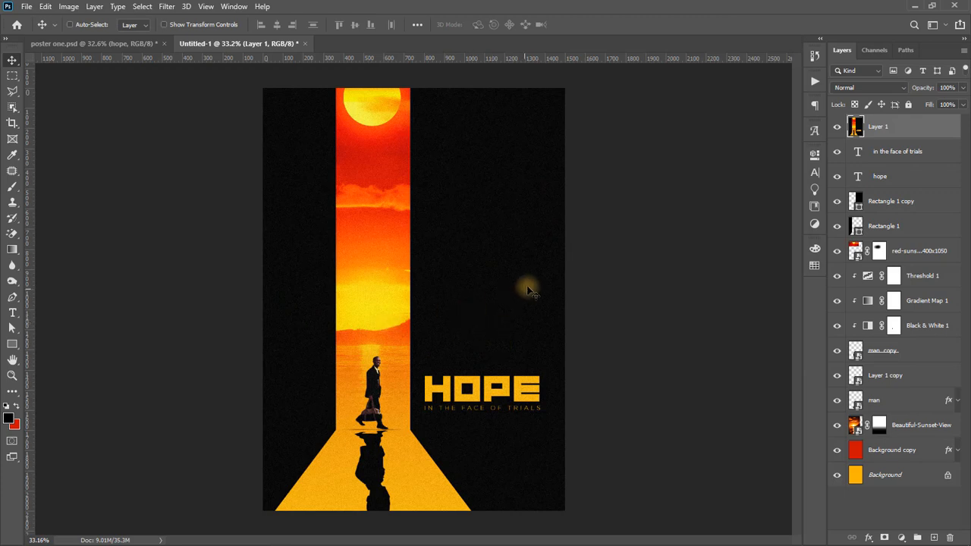
- Save the document as a layered Photoshop file named "hope poster" in the hope poster folder
key("ctrl")
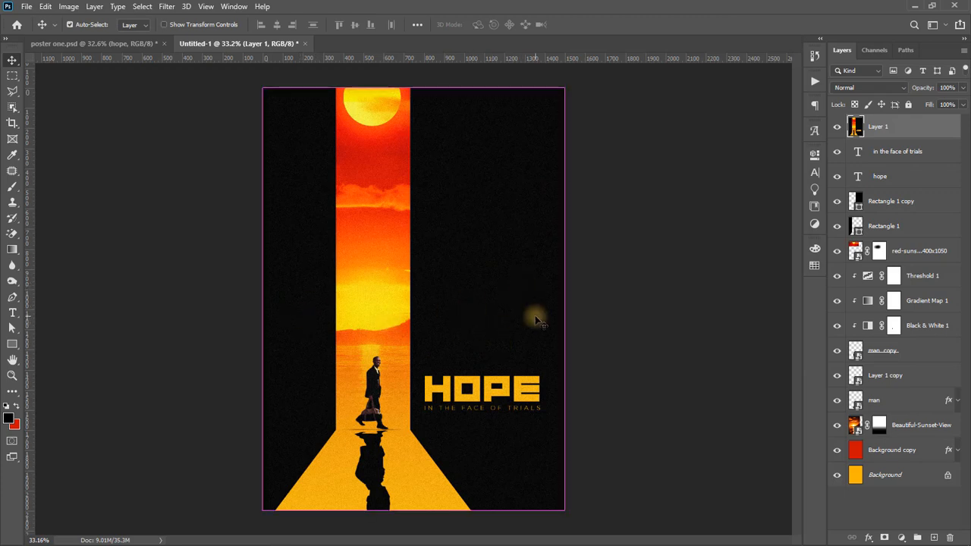
key("ctrl+s")
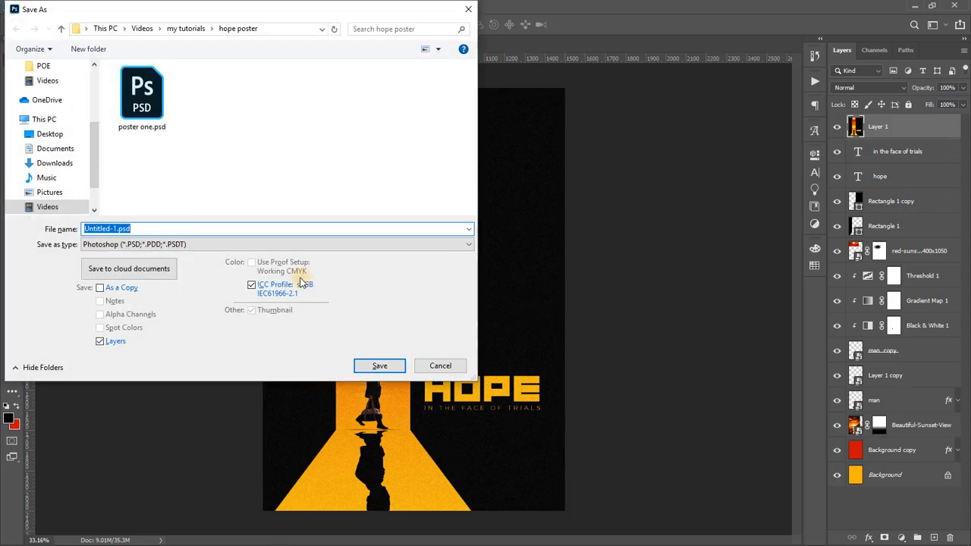
type("hope poster")
key("Return")
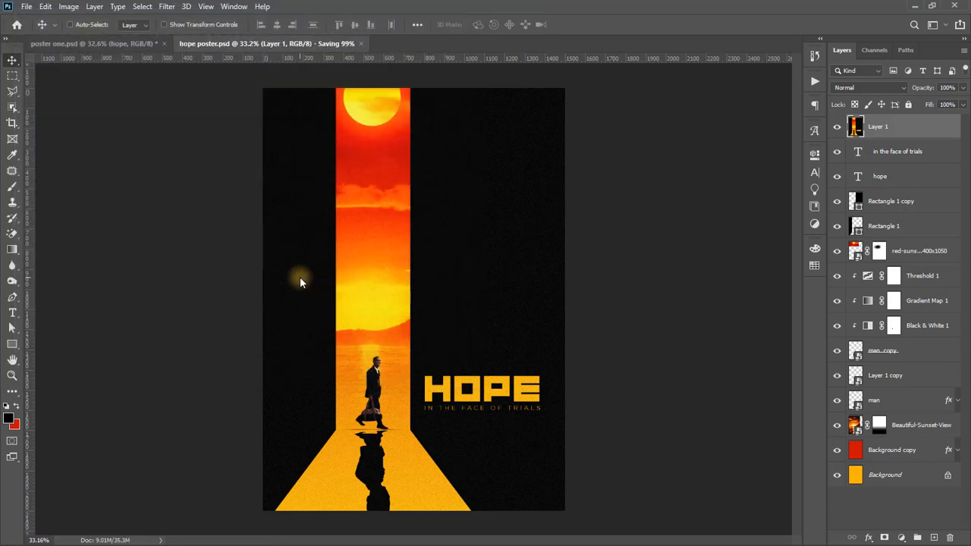